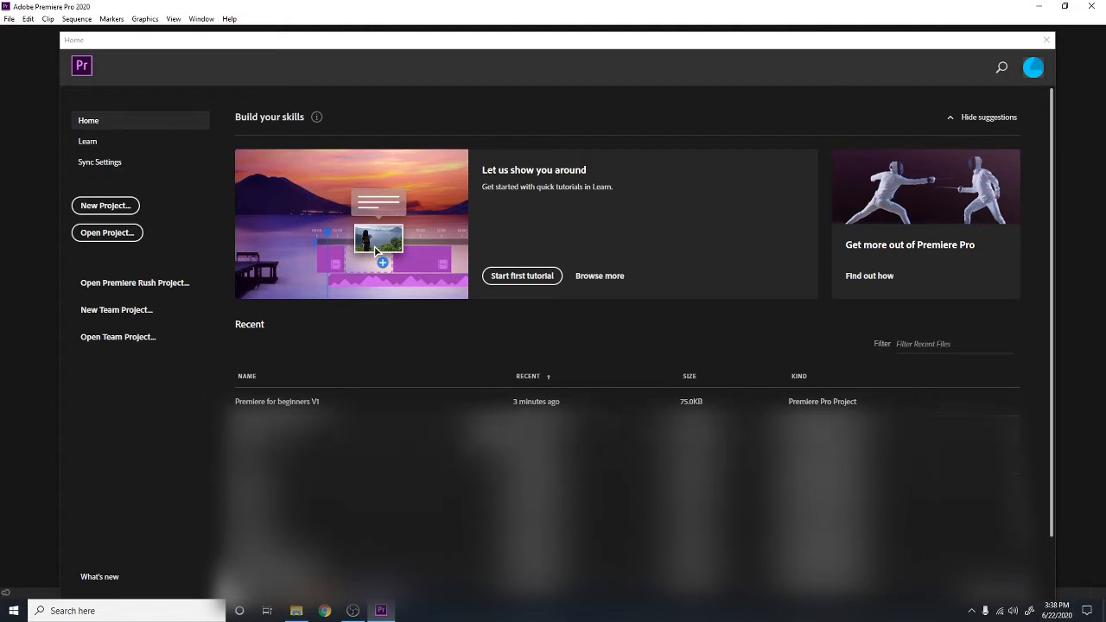
Open the recent project "Premiere for beginners V1" and accept the Audio Hardware preferences with the existing input and output devices.
left_click(361, 399)
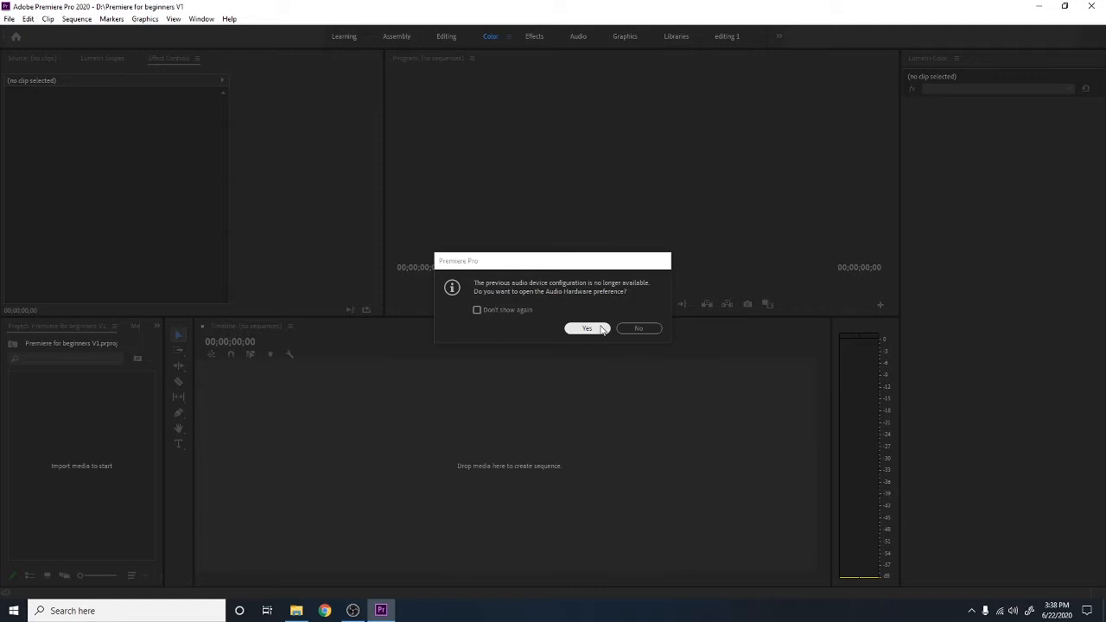
left_click(602, 329)
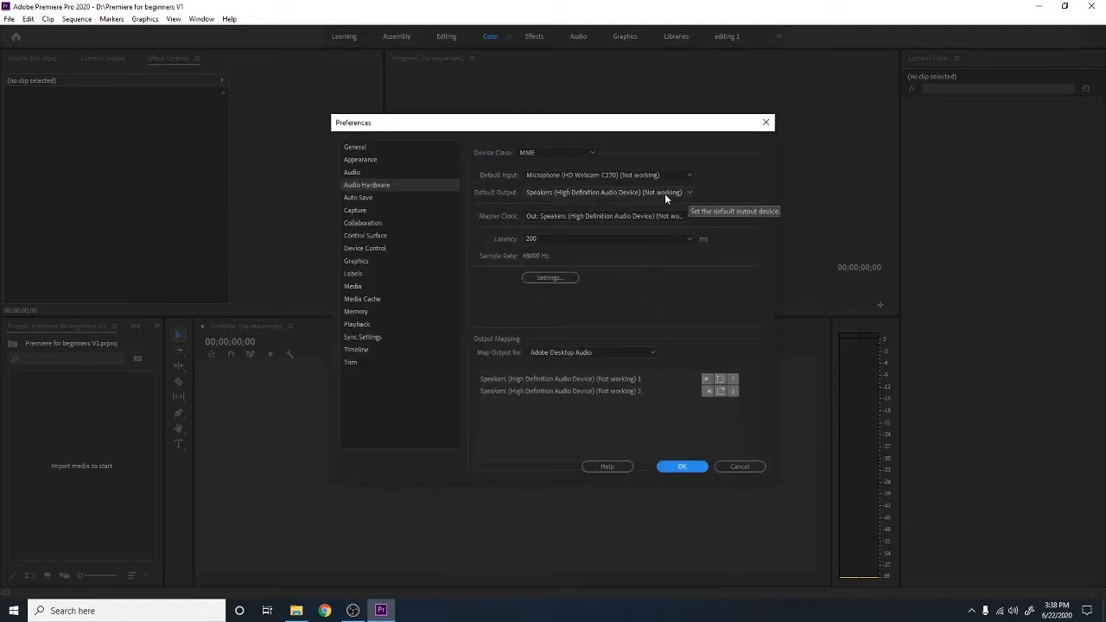
left_click(693, 175)
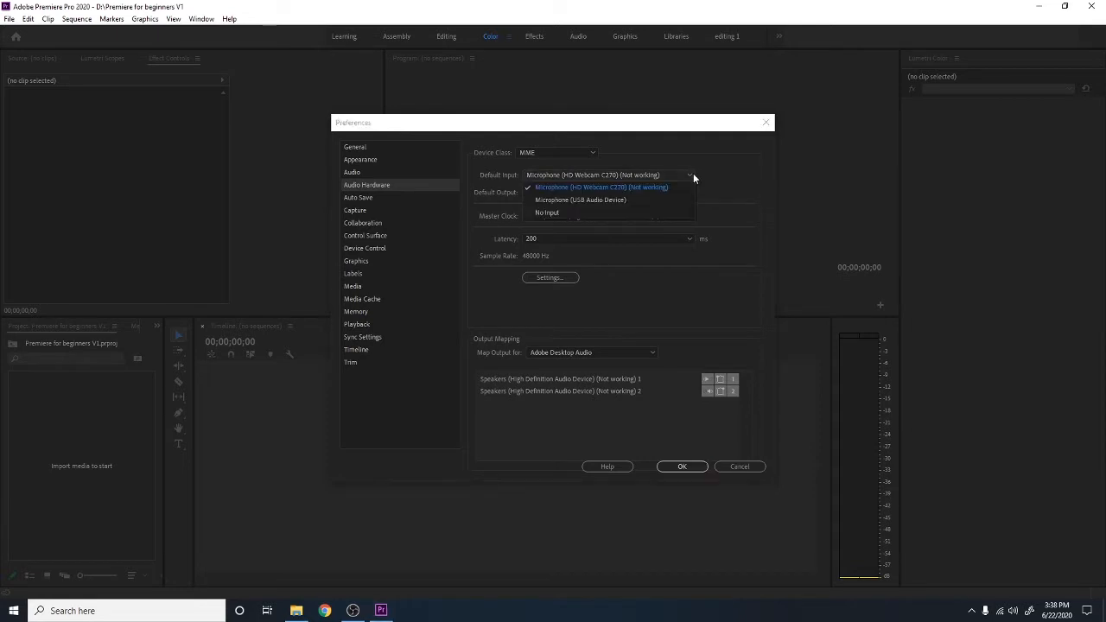
left_click(699, 188)
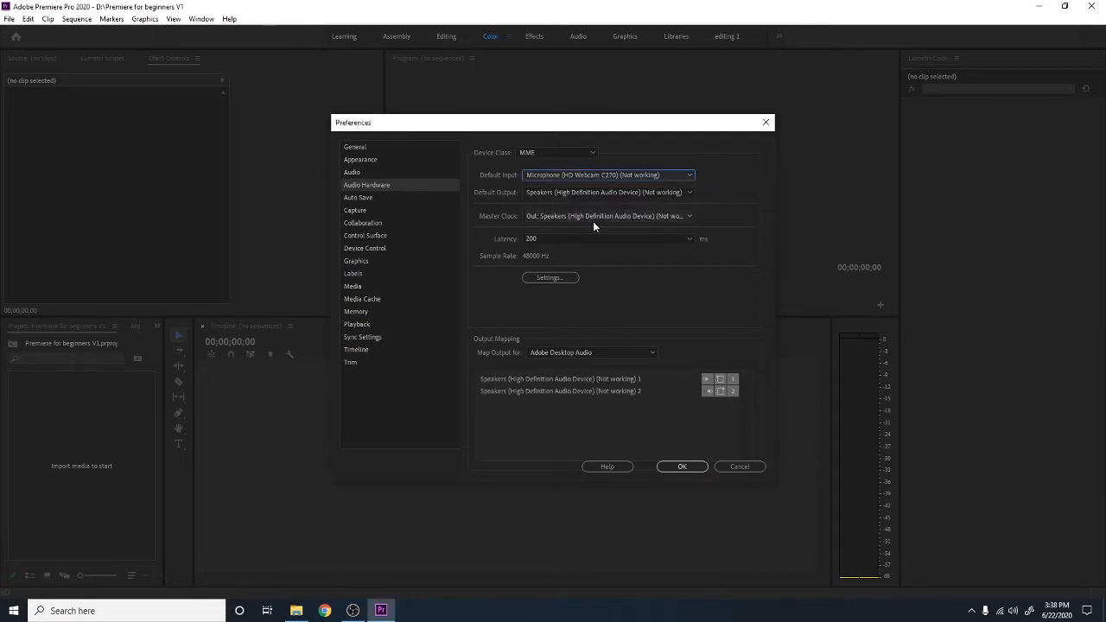
left_click(689, 193)
left_click(760, 194)
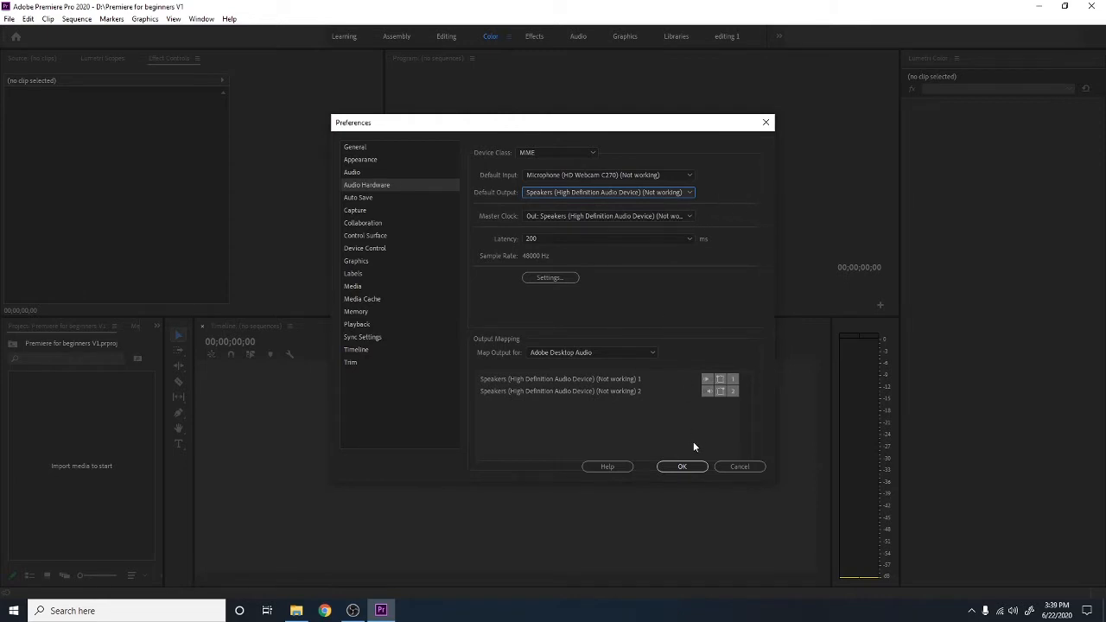
left_click(682, 465)
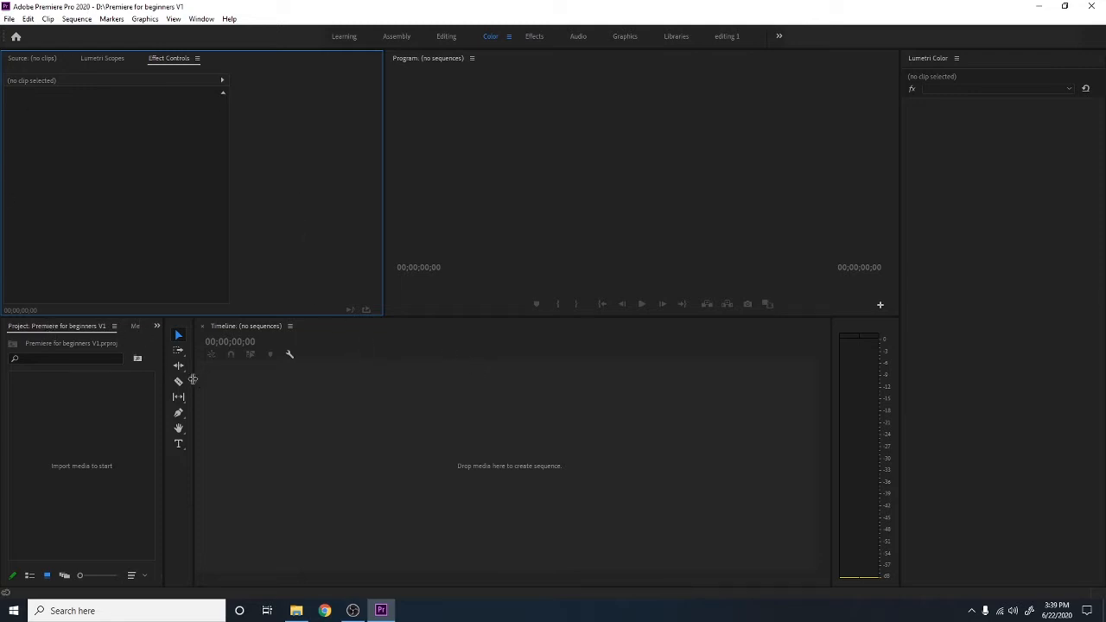
Widen the Project panel, regroup it with the Source and Effect Controls panels, and switch to the "editing 1" workspace.
mouse_move(195, 381)
left_mouse_down()
mouse_move(217, 381)
mouse_move(166, 388)
mouse_move(199, 396)
left_mouse_up()
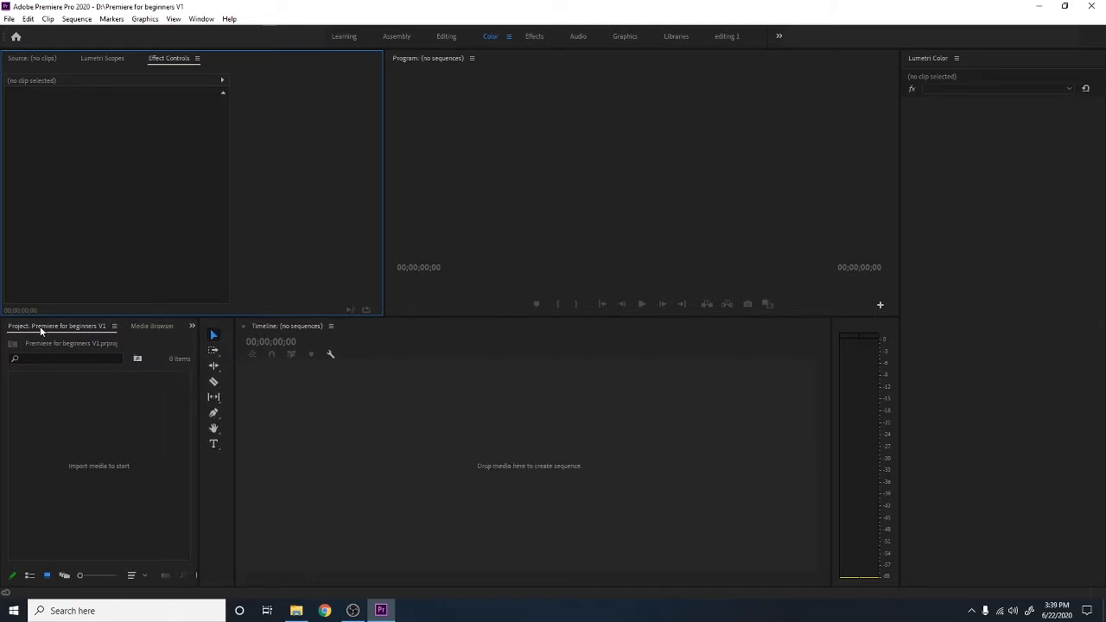
left_click_drag(73, 328, 105, 63)
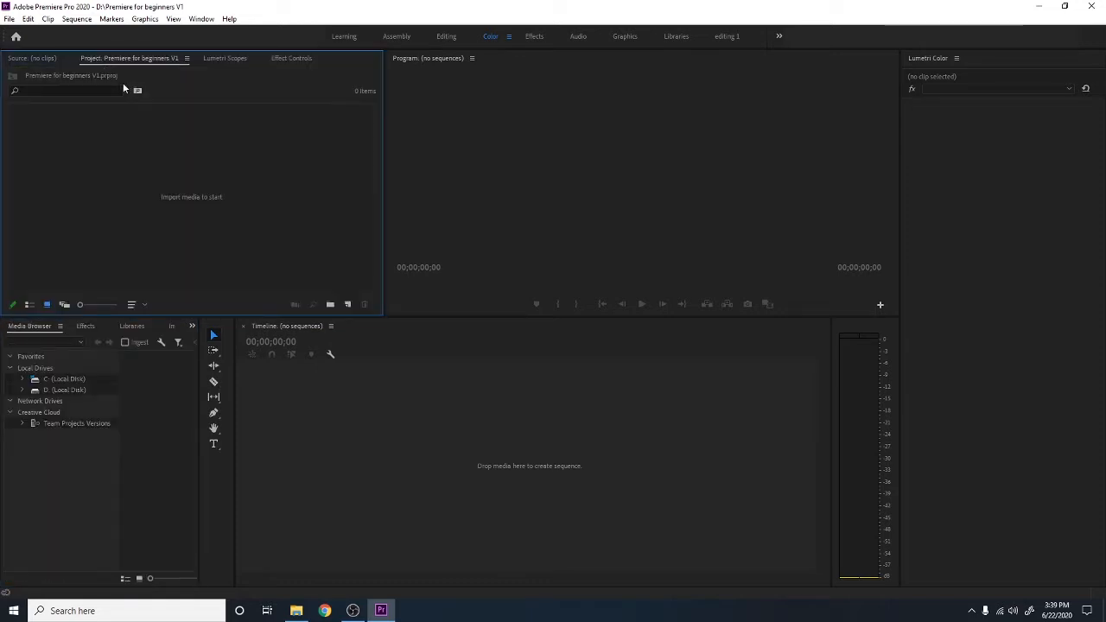
left_click(726, 36)
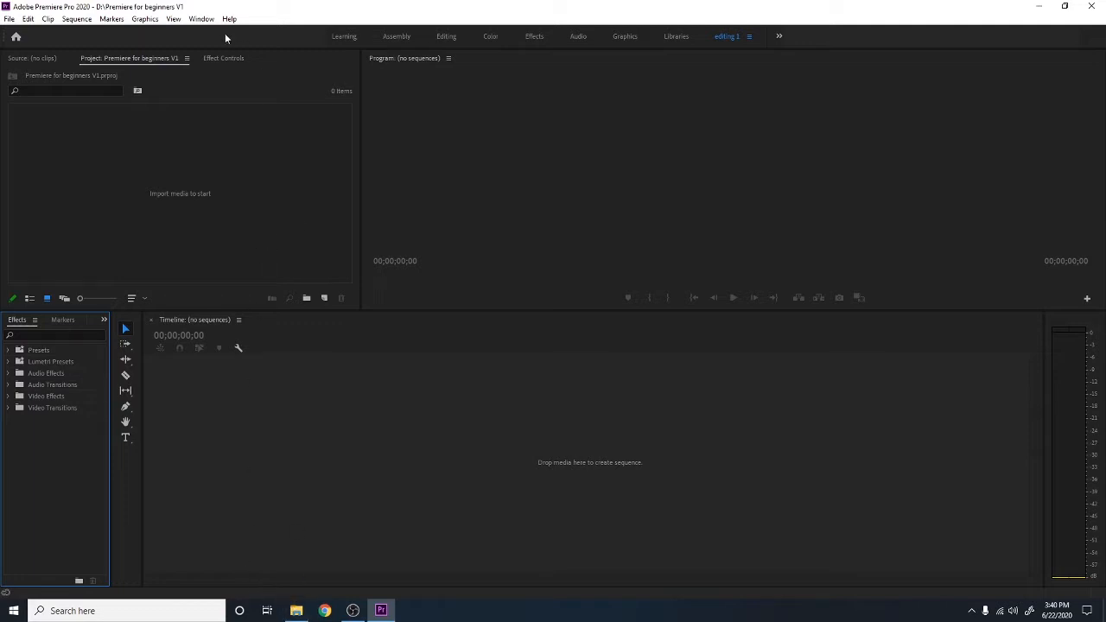
left_click(6, 20)
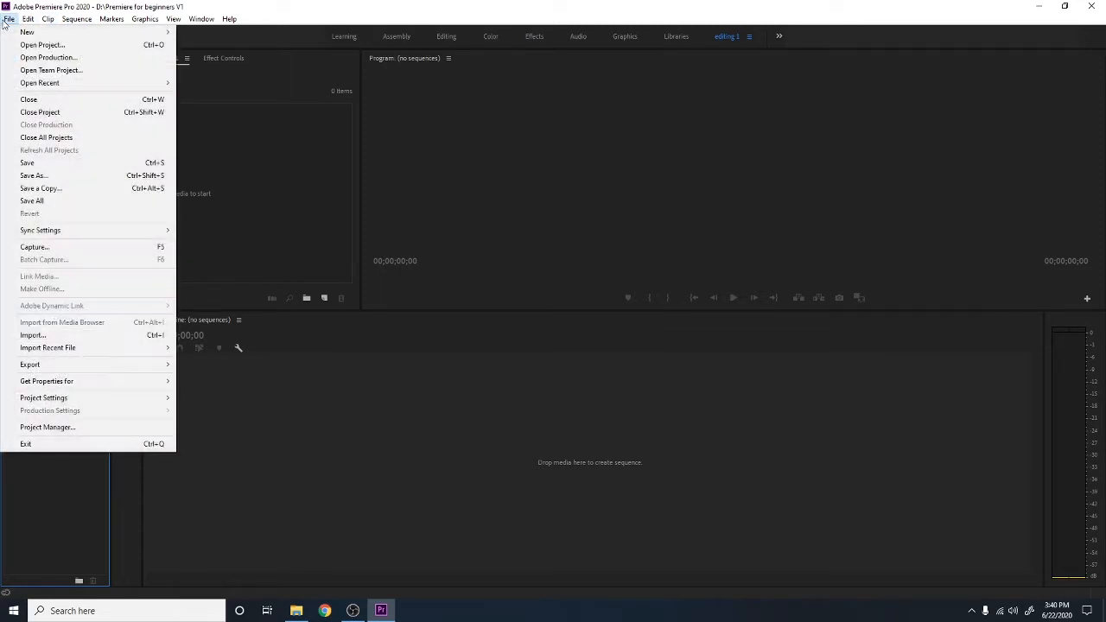
left_click(74, 336)
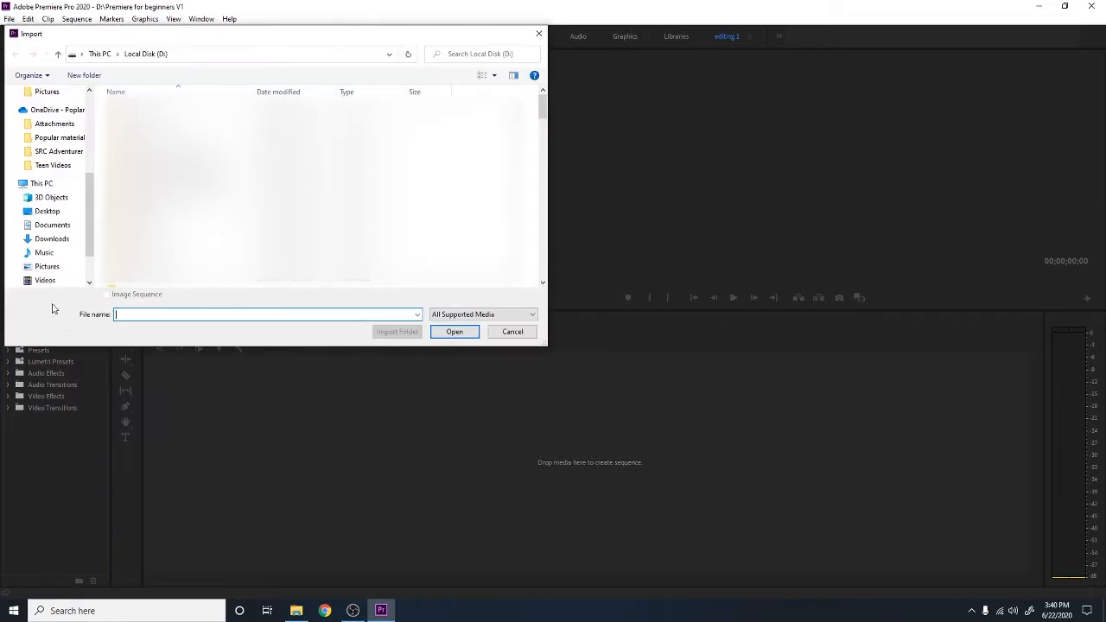
left_click(539, 35)
right_click(200, 167)
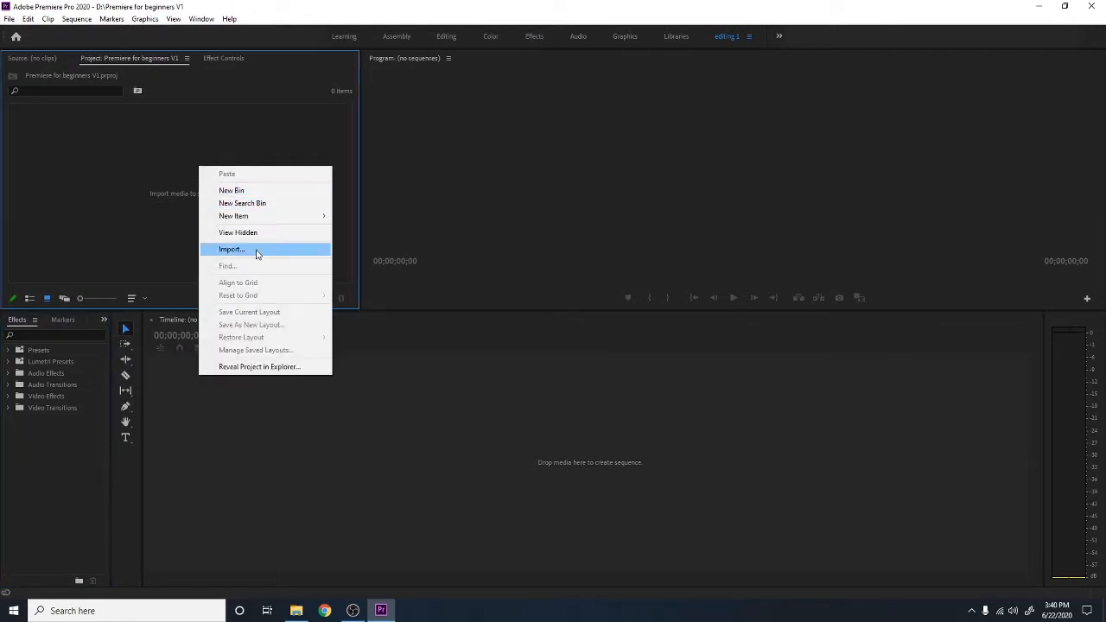
left_click(409, 366)
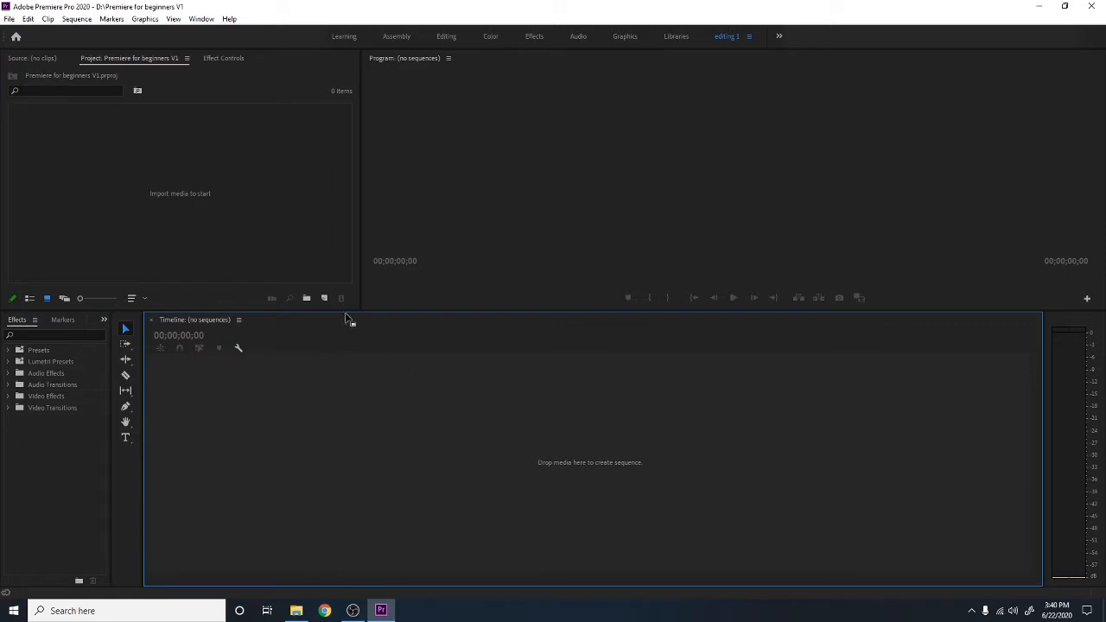
double_click(259, 216)
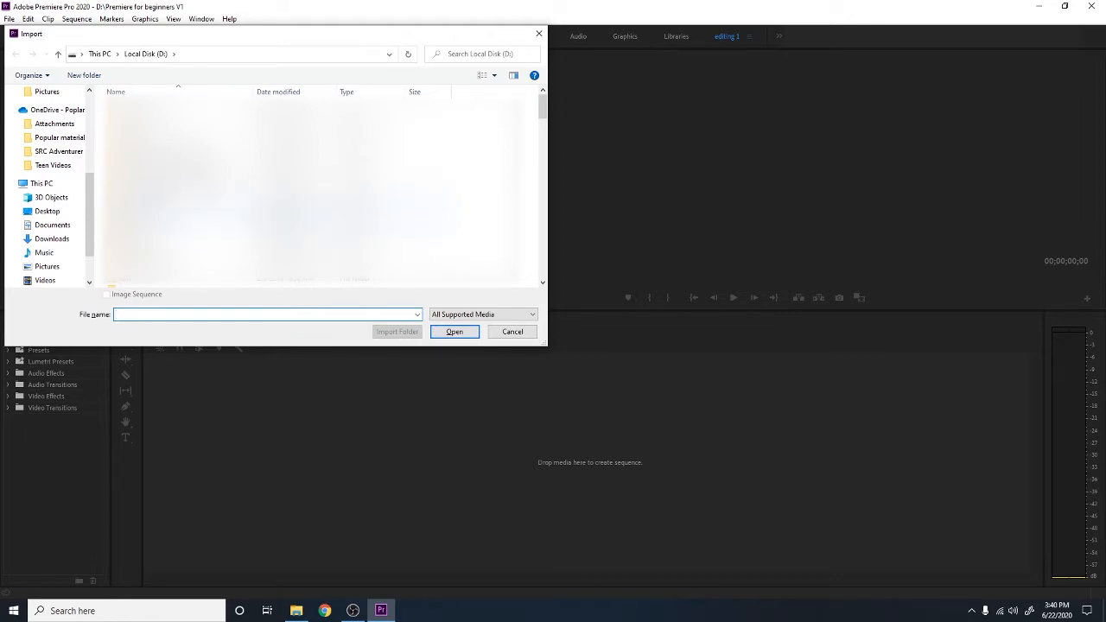
left_click(513, 333)
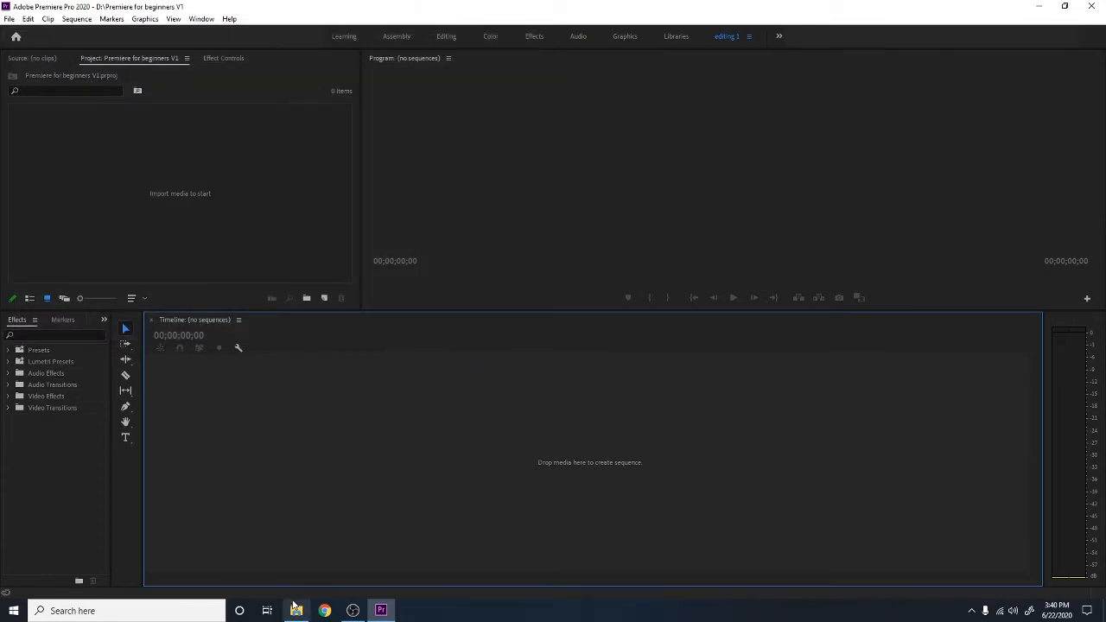
Import the "Making coffee" folder from Local Disk (D:) in File Explorer into the project.
left_click(297, 611)
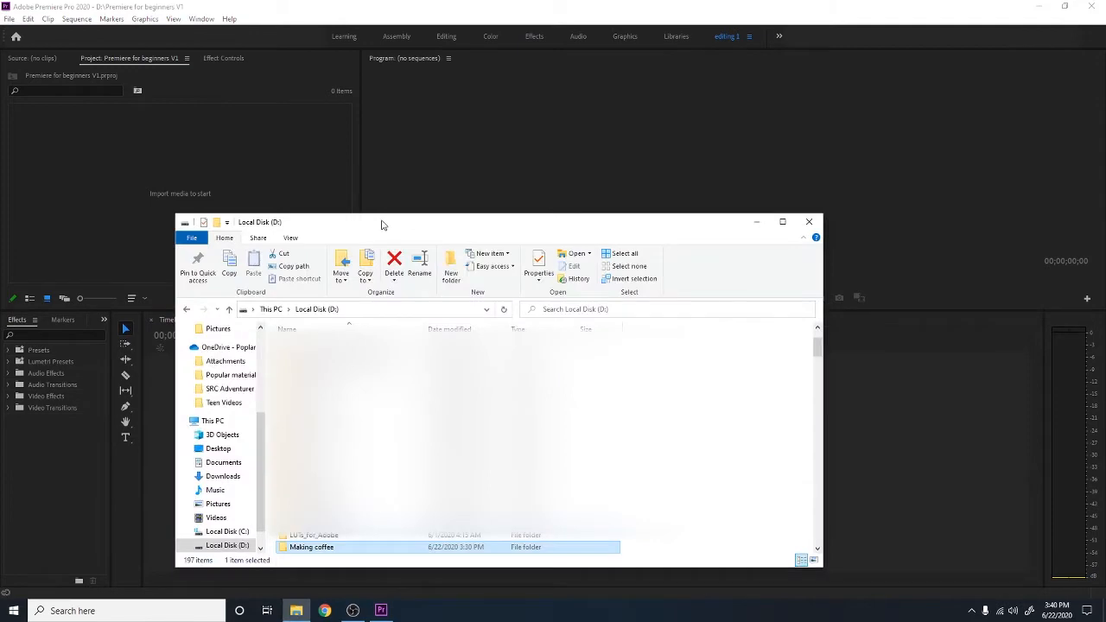
left_click_drag(382, 222, 660, 180)
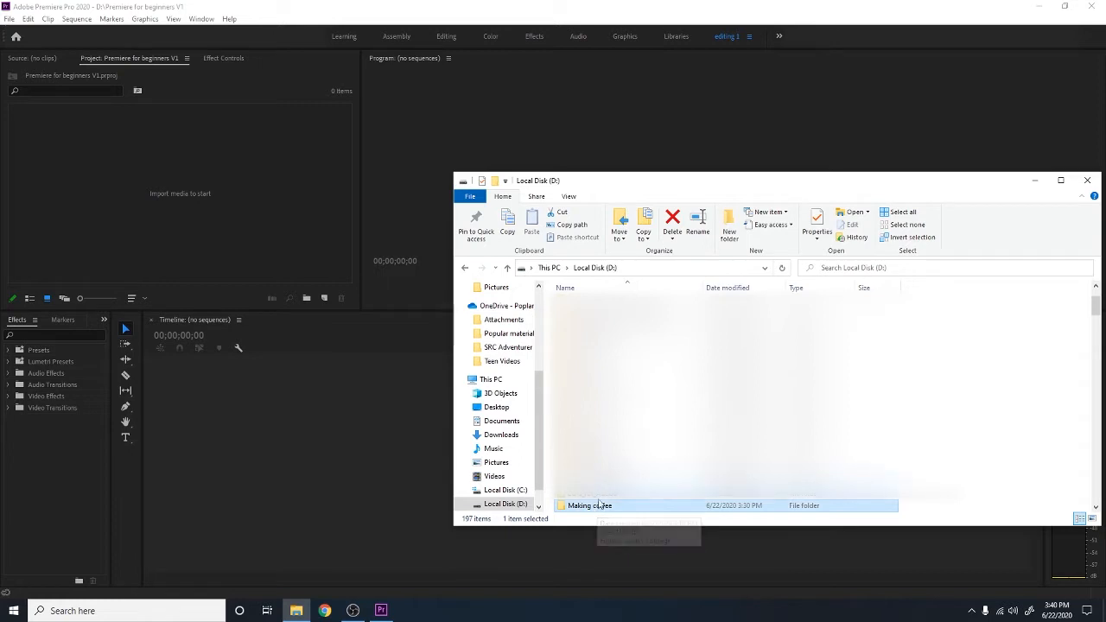
left_click_drag(595, 513, 121, 194)
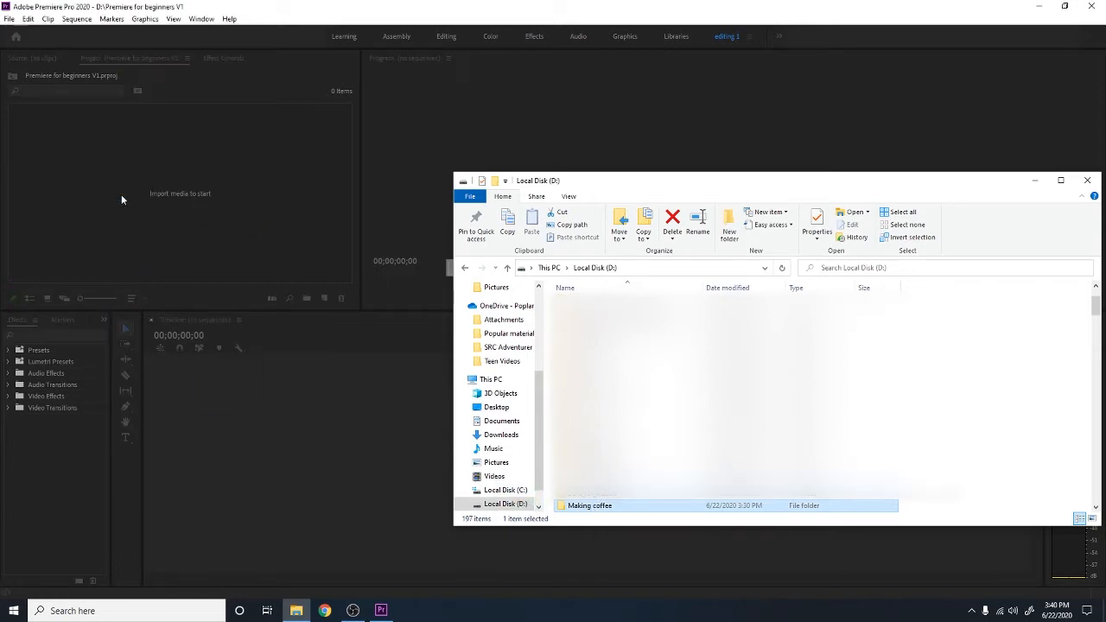
left_click(1034, 181)
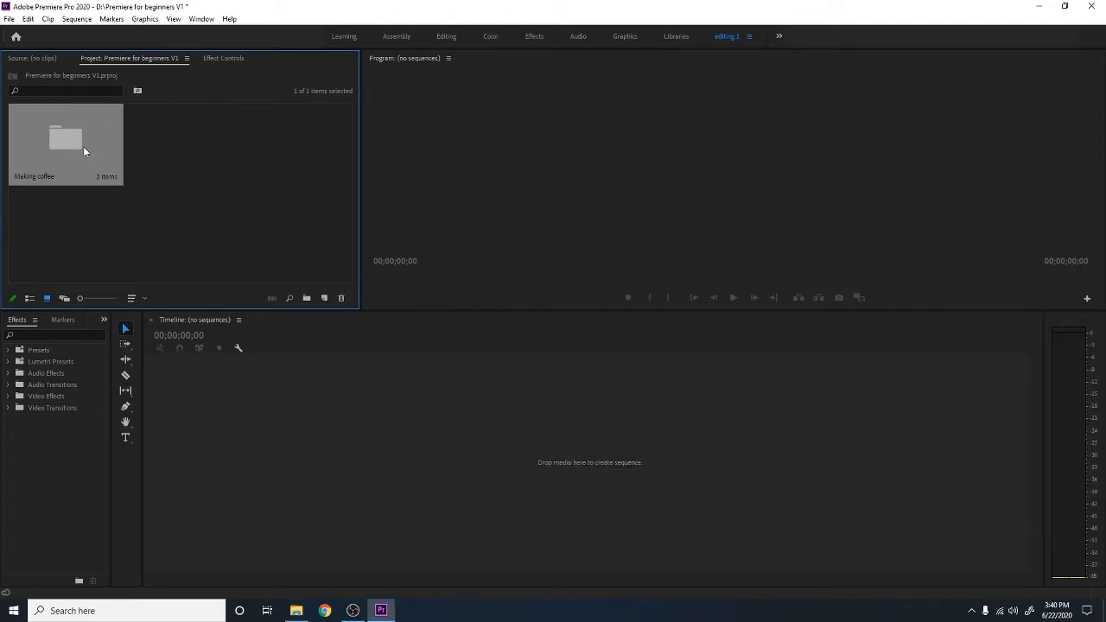
Open the "Making coffee" bin and the Footage bin inside it.
double_click(89, 174)
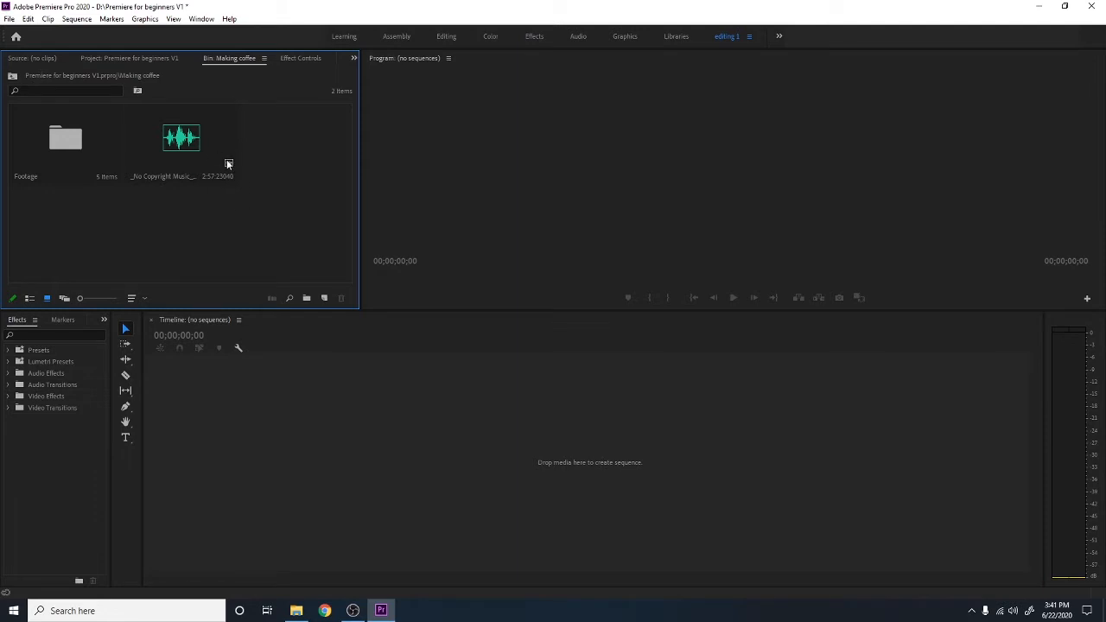
right_click(282, 201)
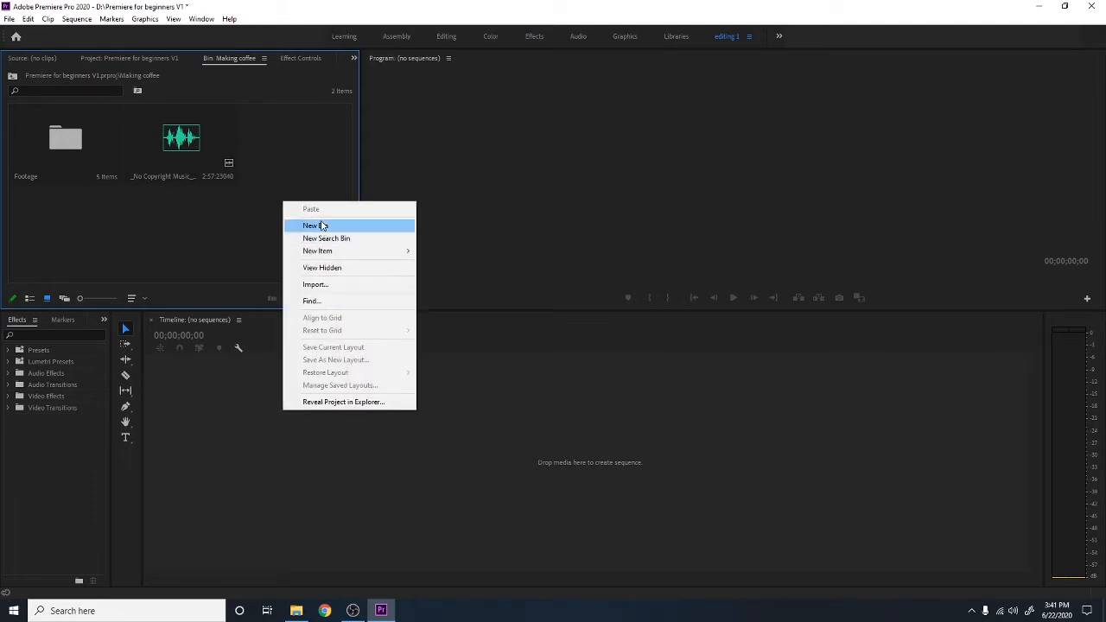
left_click(19, 154)
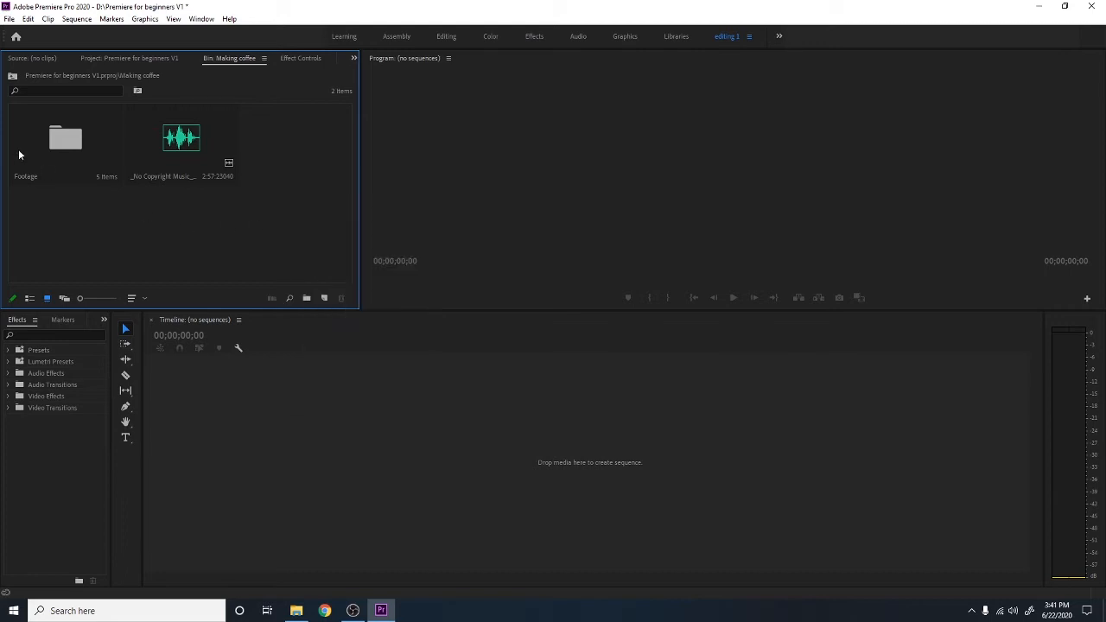
double_click(62, 152)
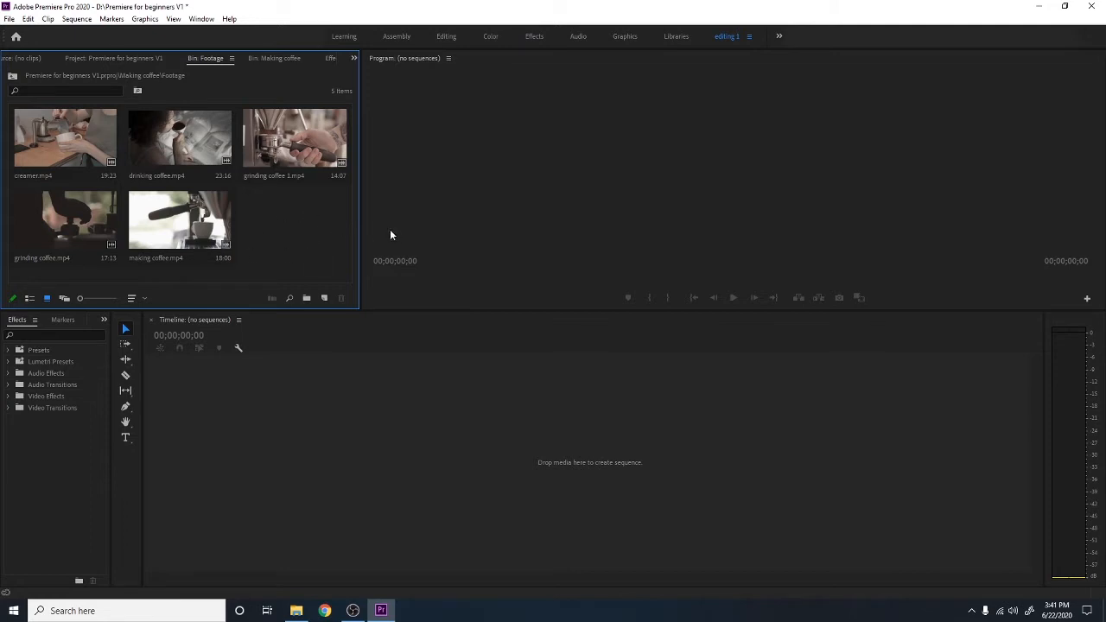
left_click_drag(296, 248, 2, 97)
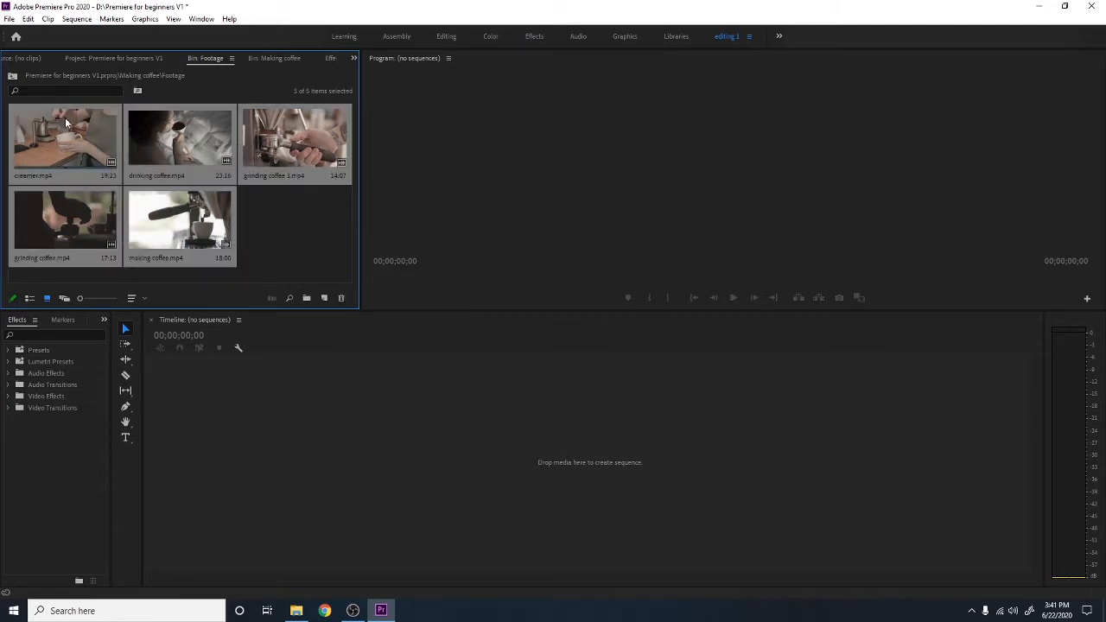
left_click(318, 243)
left_click_drag(303, 241, 84, 165)
left_click(284, 265)
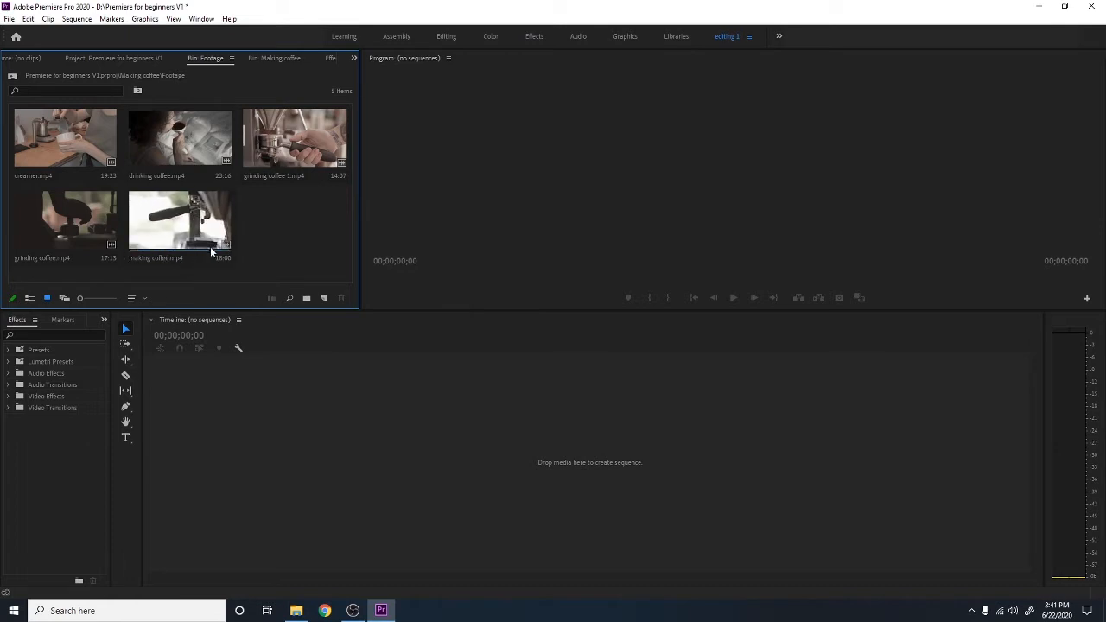
Load "making coffee.mp4" into the source monitor and move its playhead to 00:00:05:01.
double_click(170, 230)
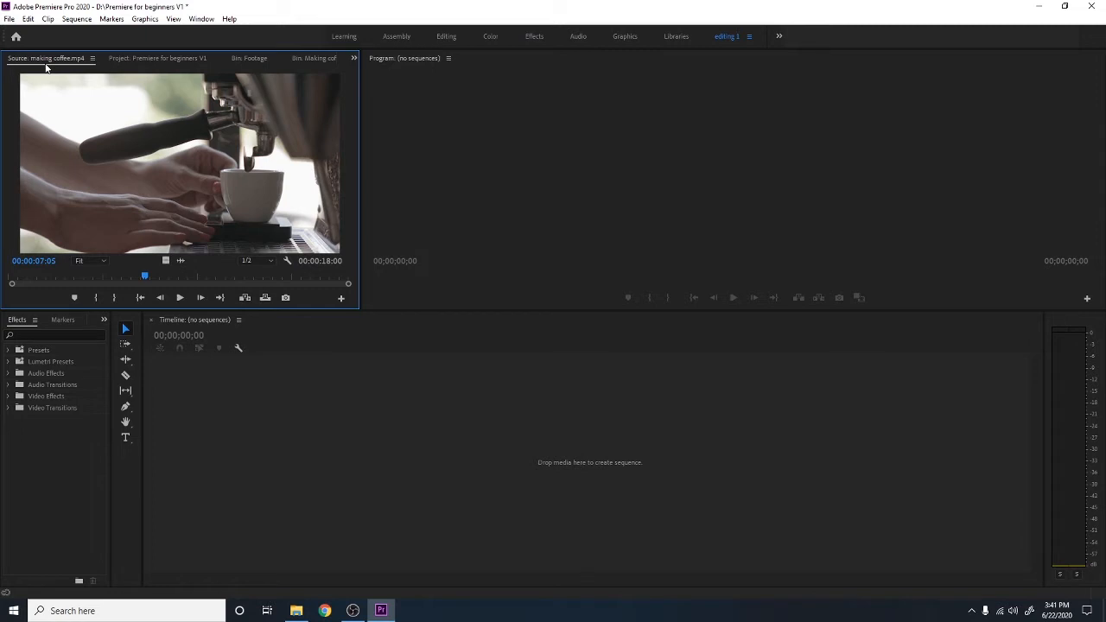
left_click_drag(145, 276, 103, 278)
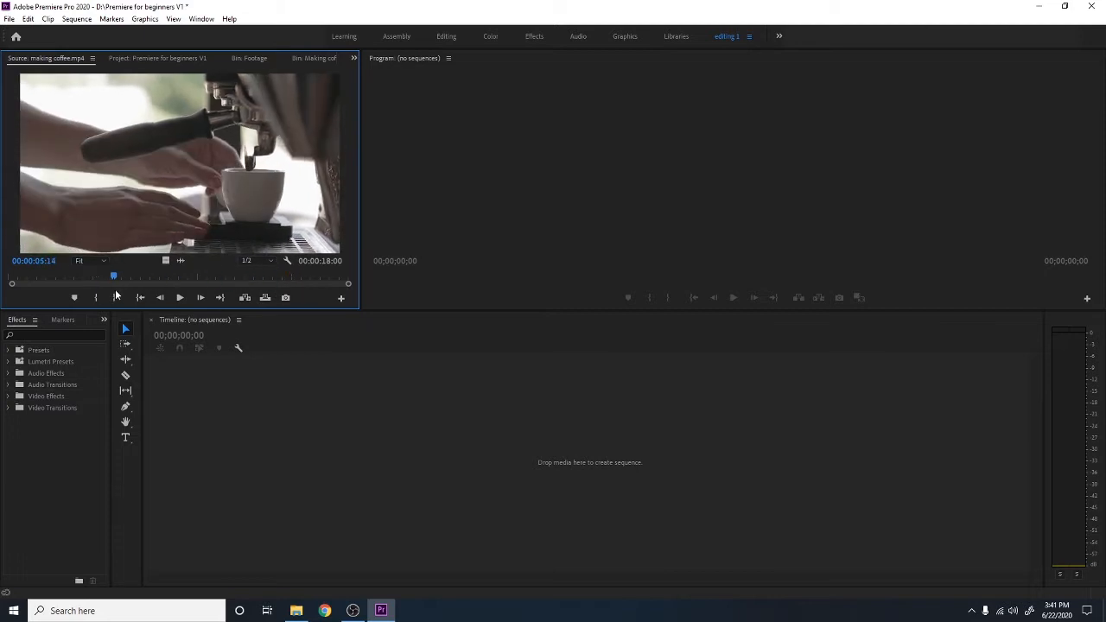
Try the Full, 1/2 and 1/8 playback resolutions in the source monitor and finish with Full.
left_click(255, 260)
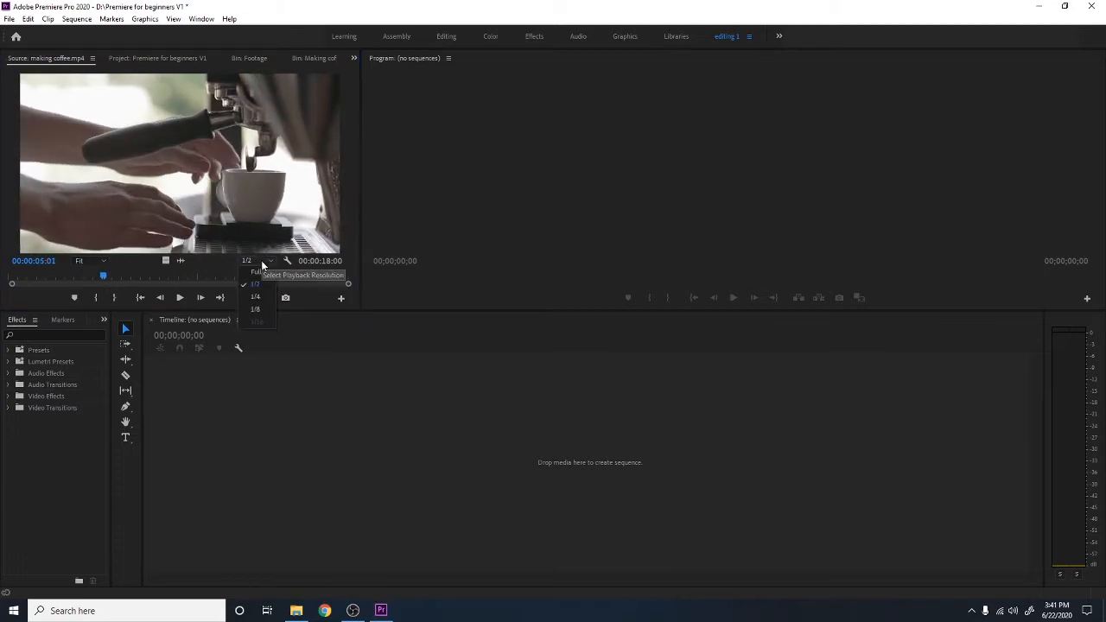
left_click(260, 272)
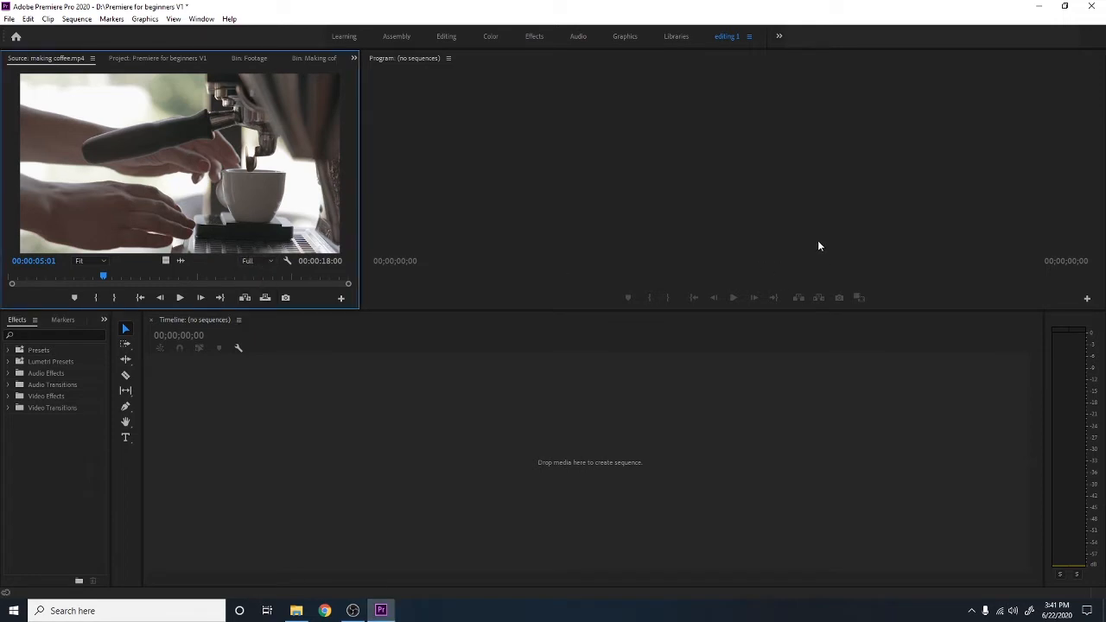
left_click(257, 260)
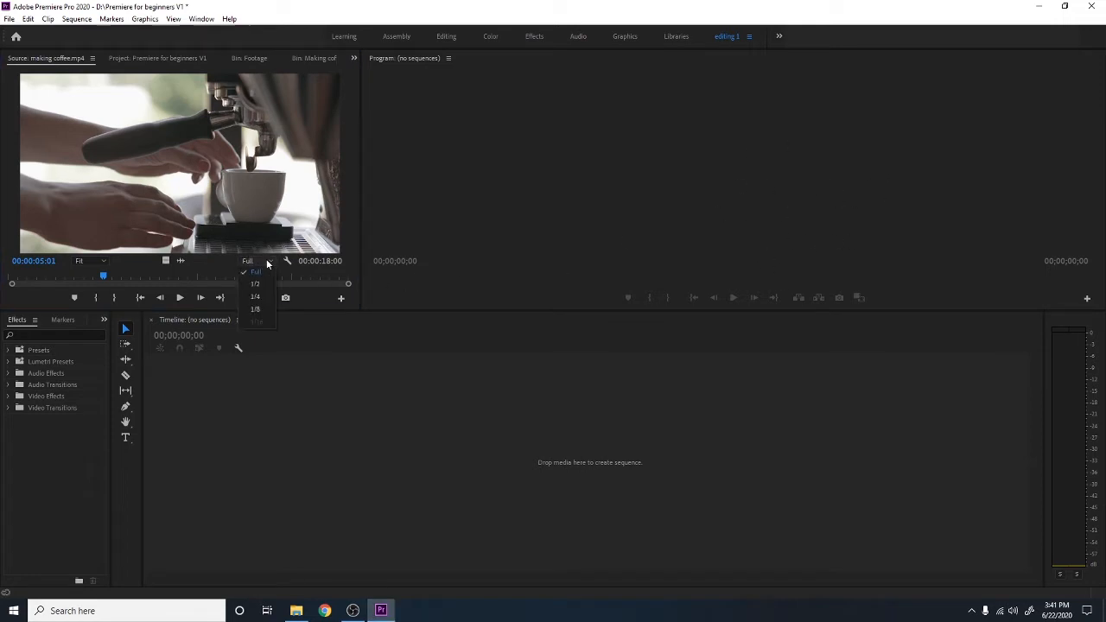
left_click(269, 280)
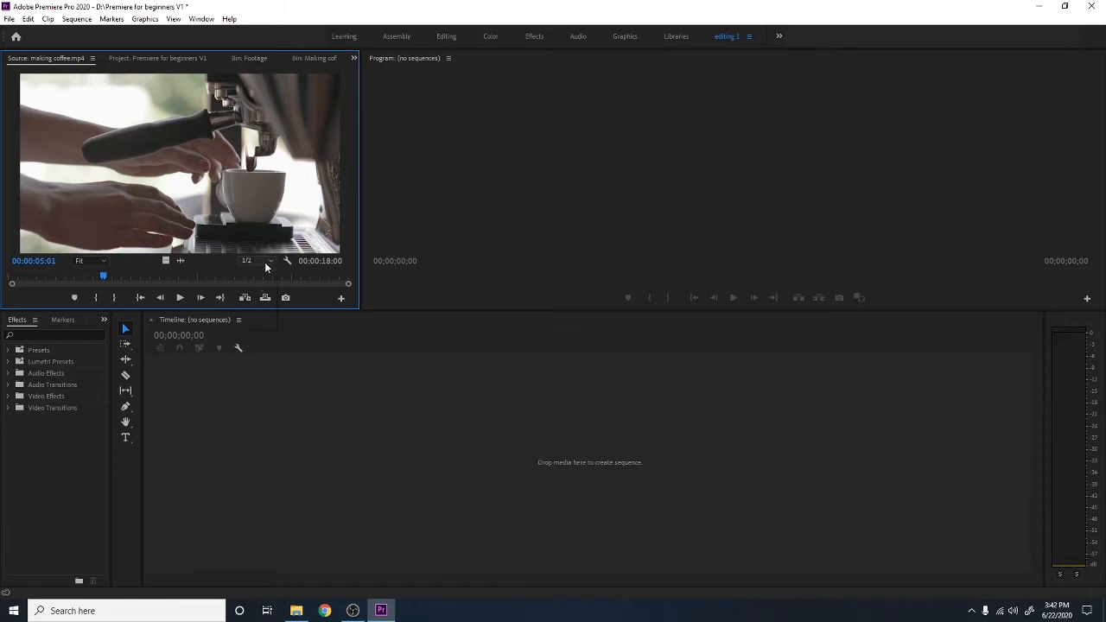
left_click(265, 268)
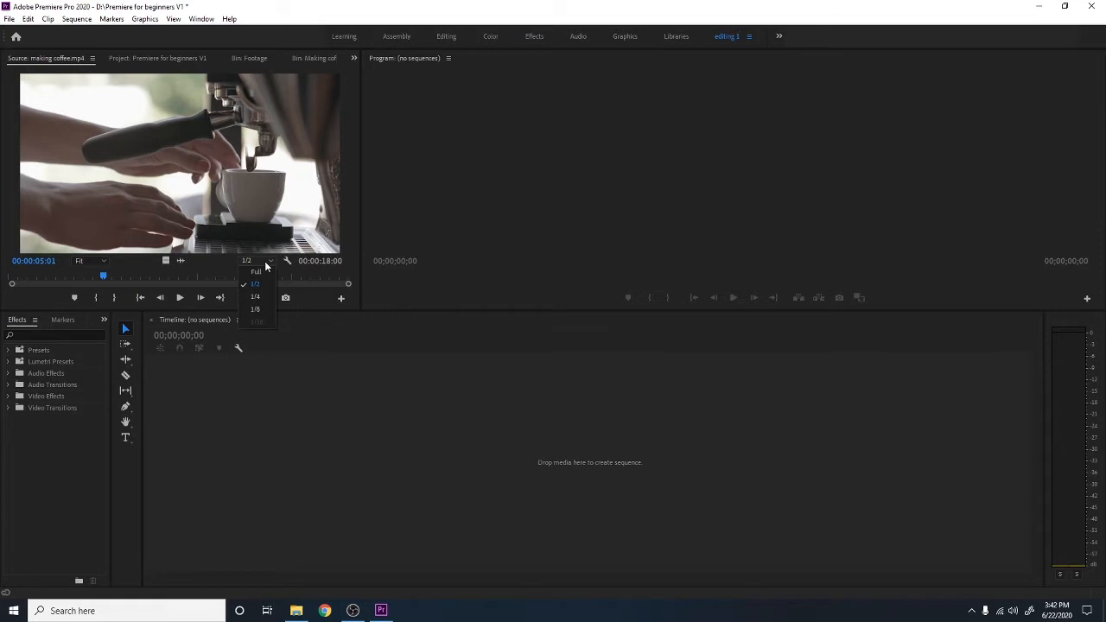
left_click(252, 309)
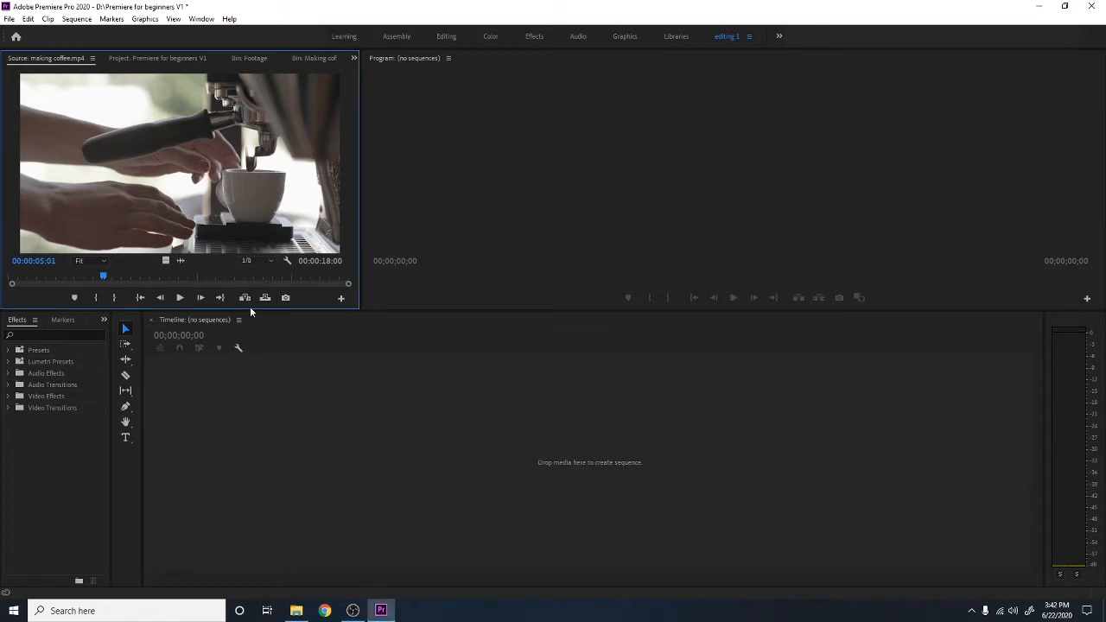
left_click(268, 262)
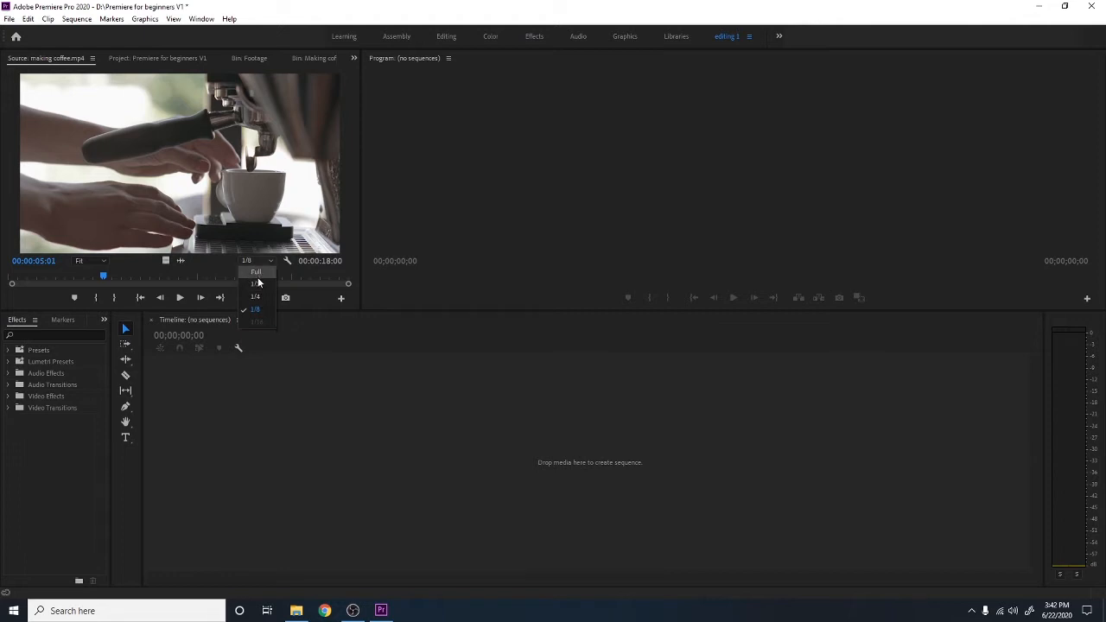
left_click(263, 272)
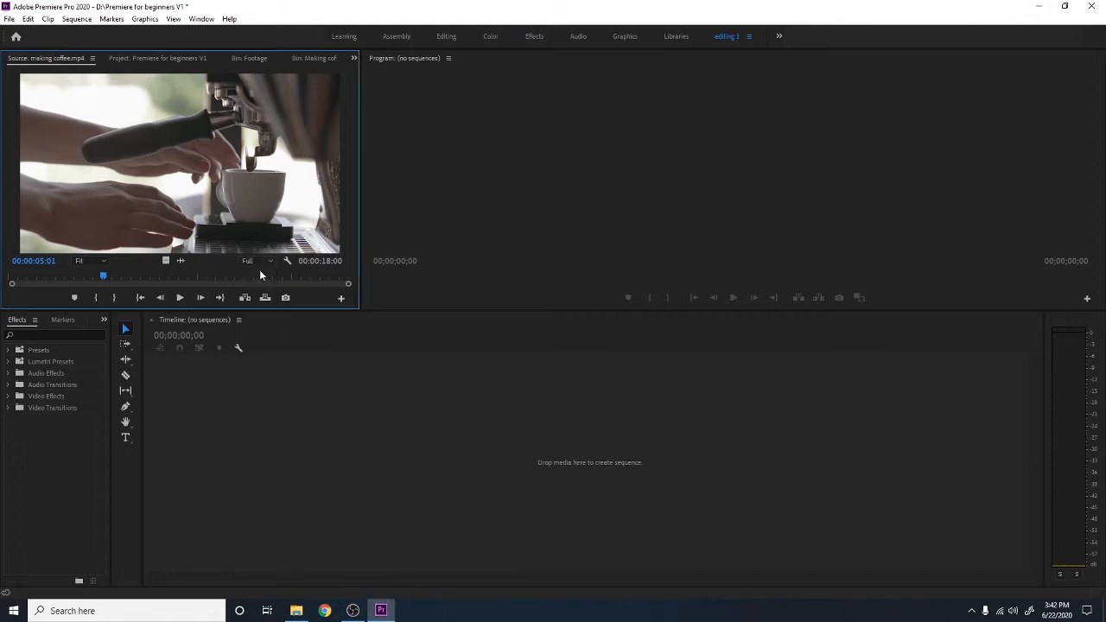
Return to the Footage bin and create a sequence from all five coffee clips in the empty timeline.
left_click(138, 59)
double_click(87, 144)
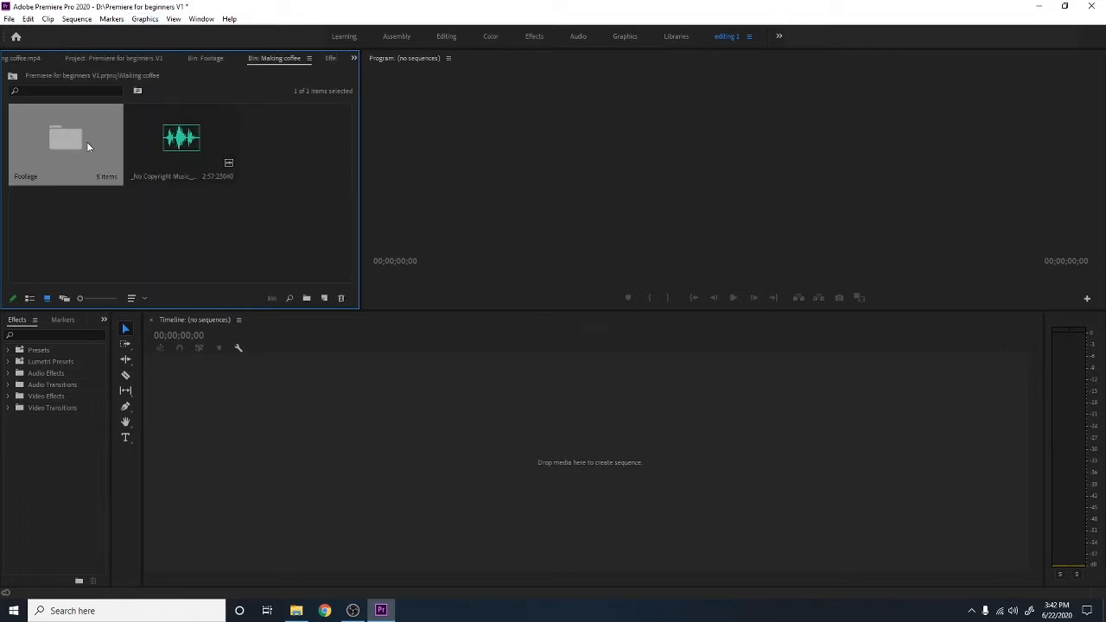
double_click(57, 157)
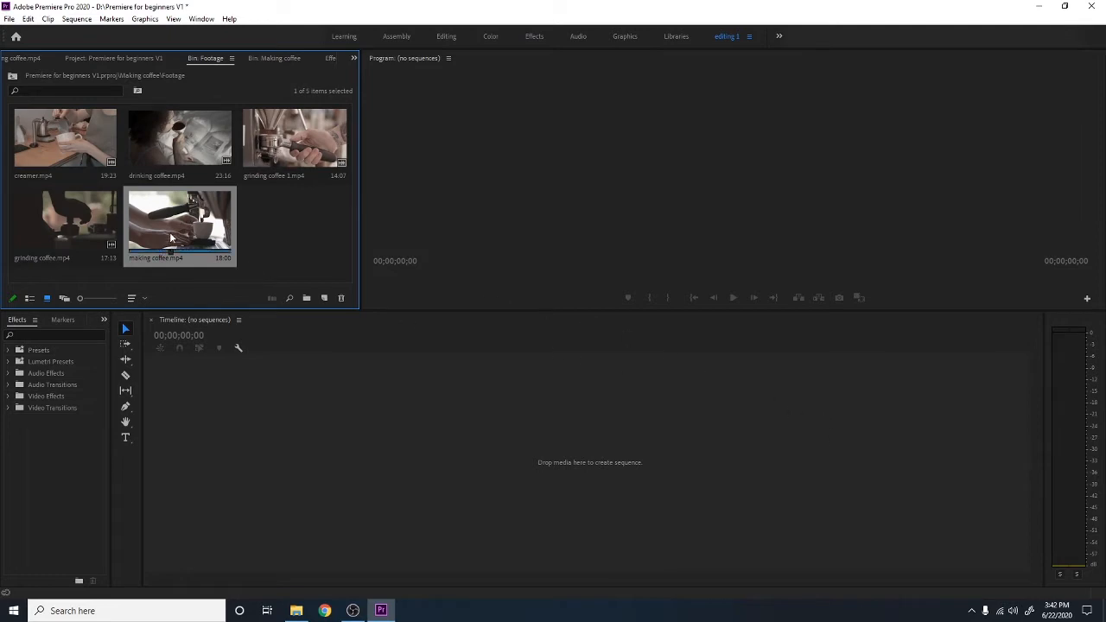
left_click_drag(337, 250, 256, 399)
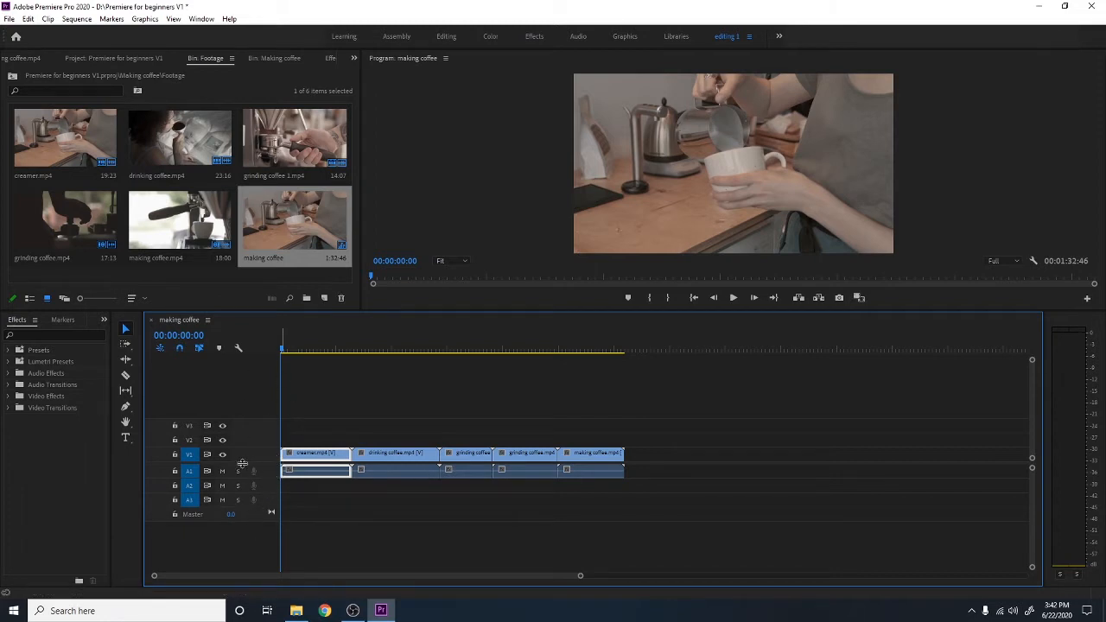
Add one video track above V3 and one audio track below A3 in the making coffee sequence.
left_click(190, 455)
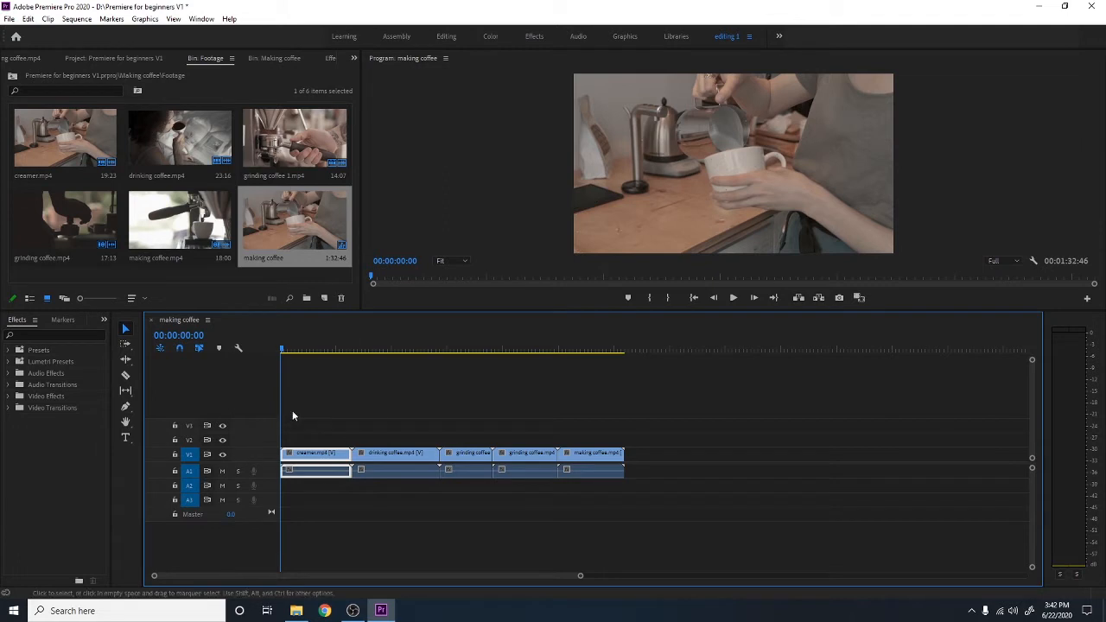
right_click(259, 427)
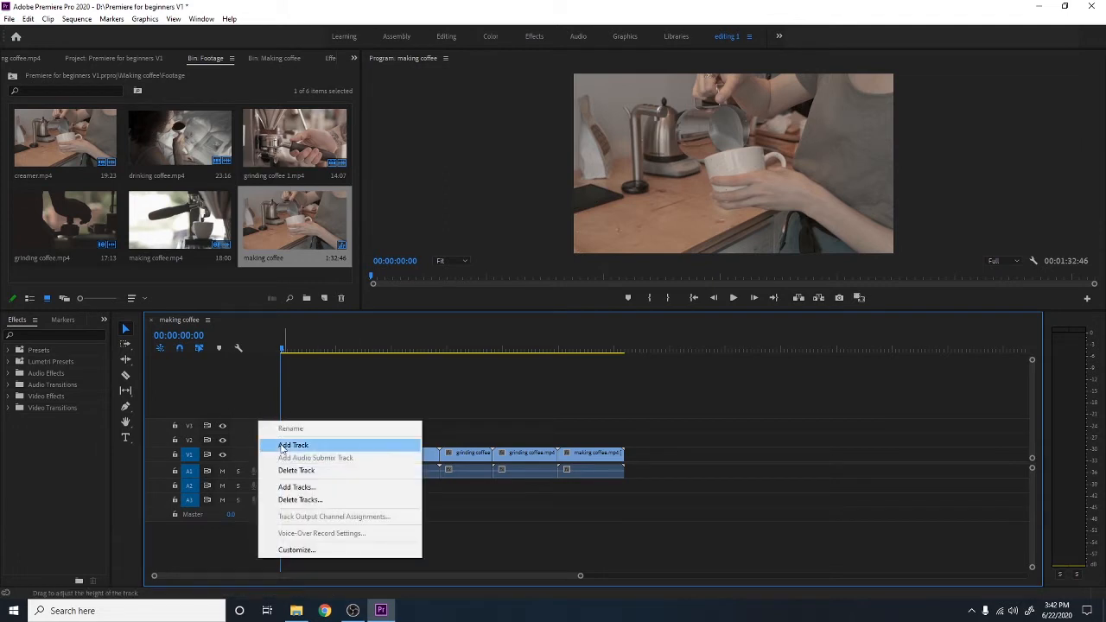
left_click(285, 445)
right_click(267, 490)
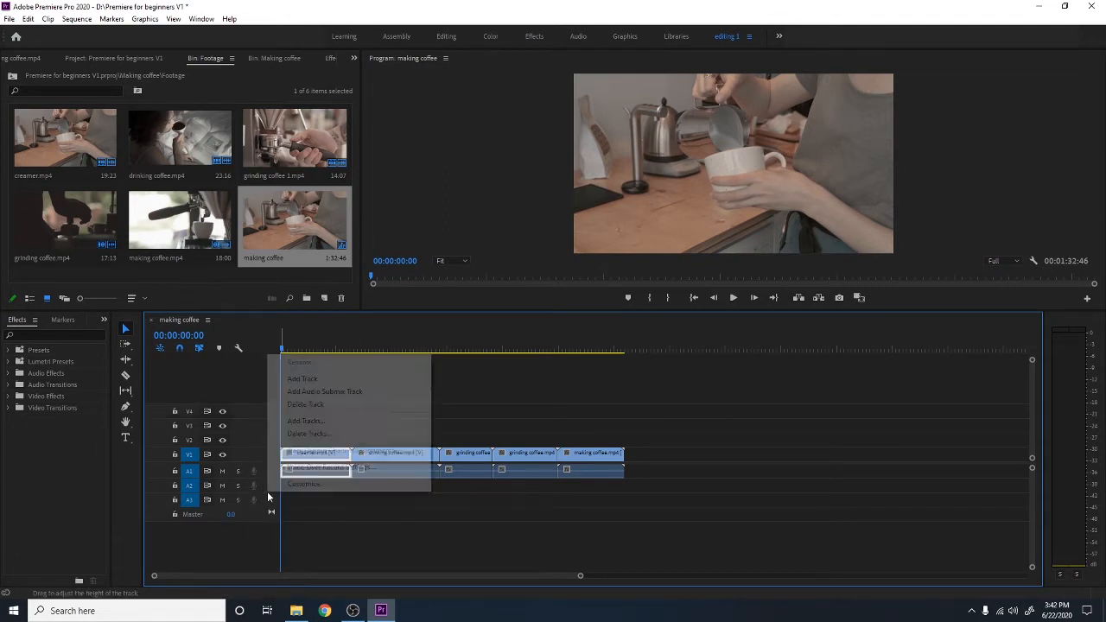
left_click(294, 378)
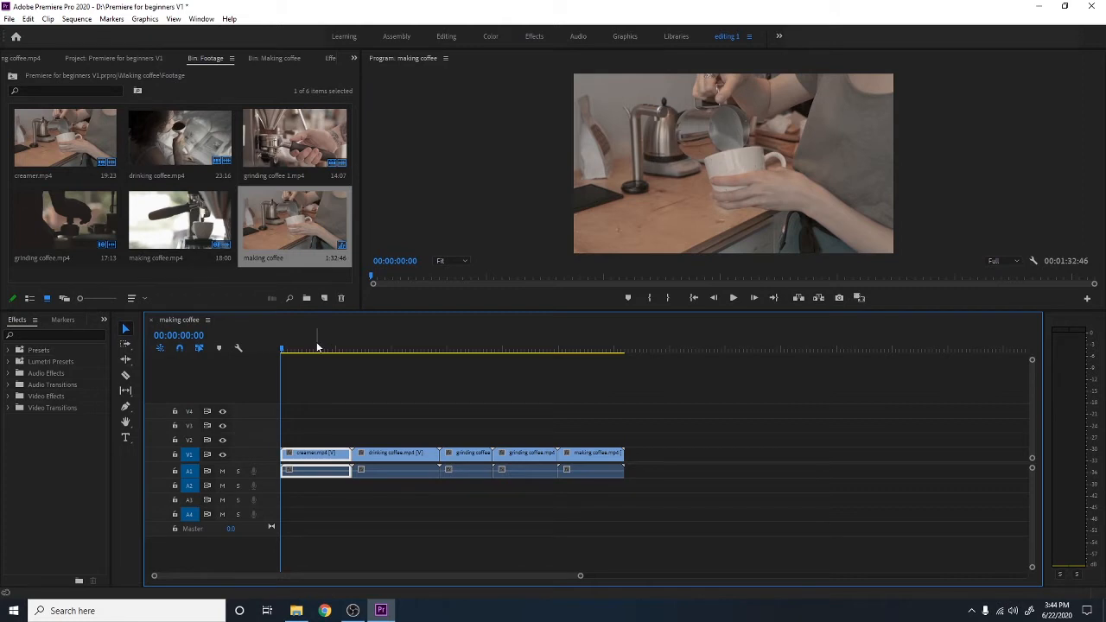
Split creamer.mp4 on V1 at 00:00:09:35 with the Razor tool.
left_click(288, 350)
left_click_drag(290, 350, 424, 374)
key("equal")
left_click(324, 455)
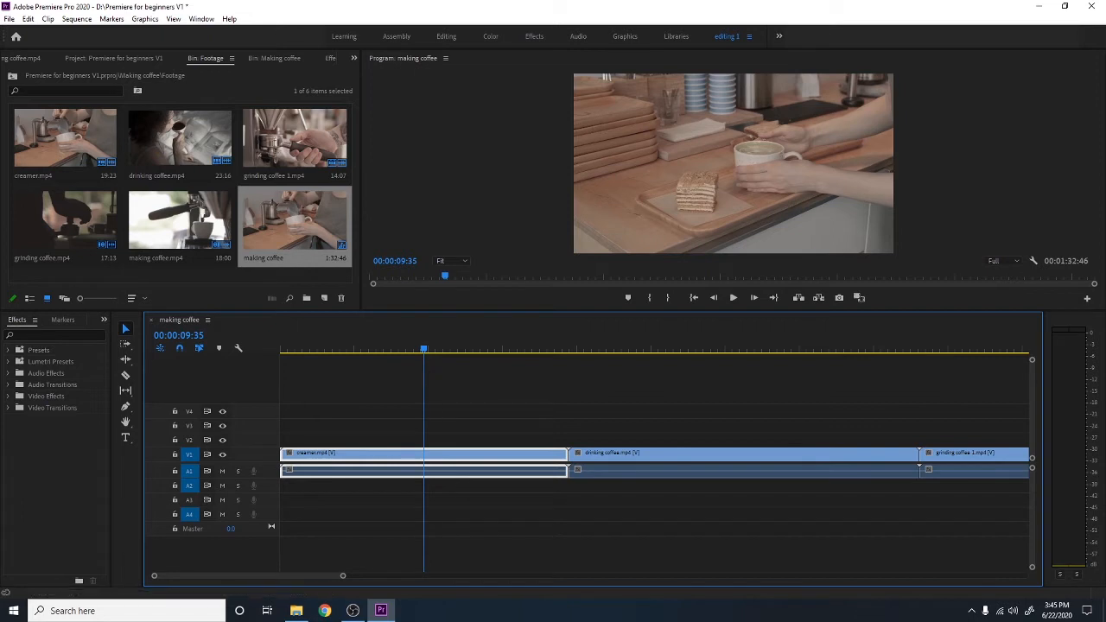
key("c")
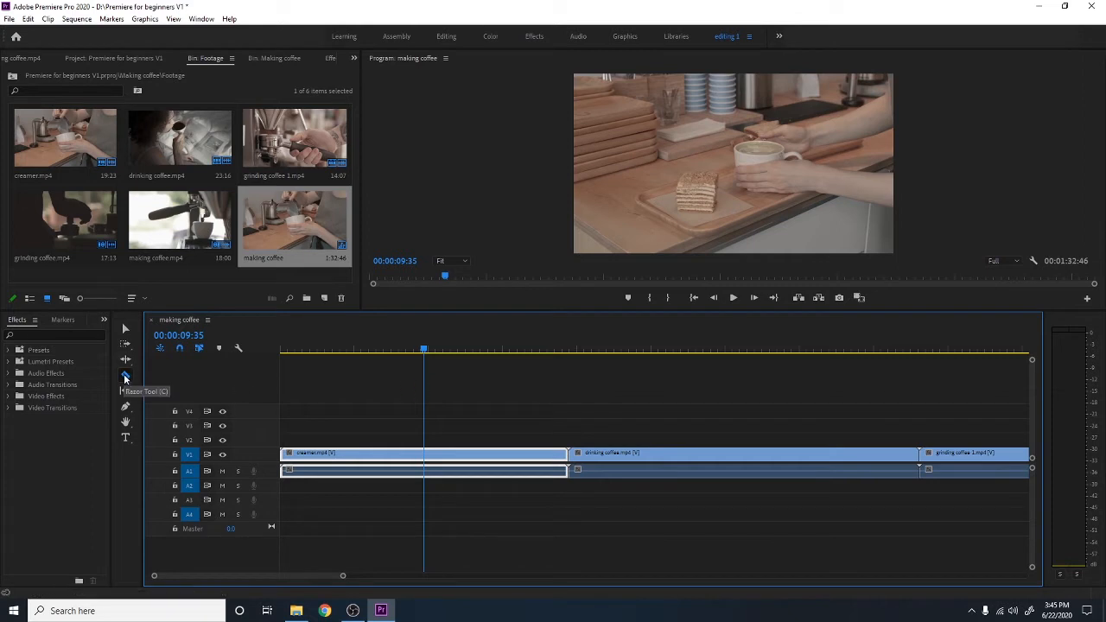
left_click(424, 455)
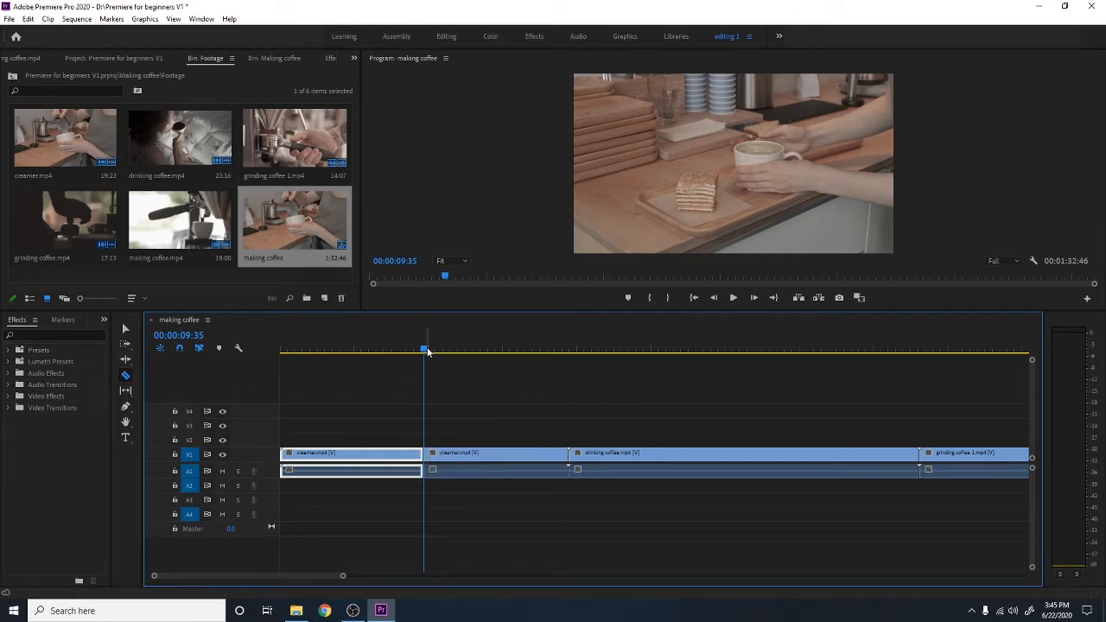
Split drinking coffee.mp4 on V1 at 00:00:35:20 and return to the Selection tool.
left_click_drag(426, 352, 805, 346)
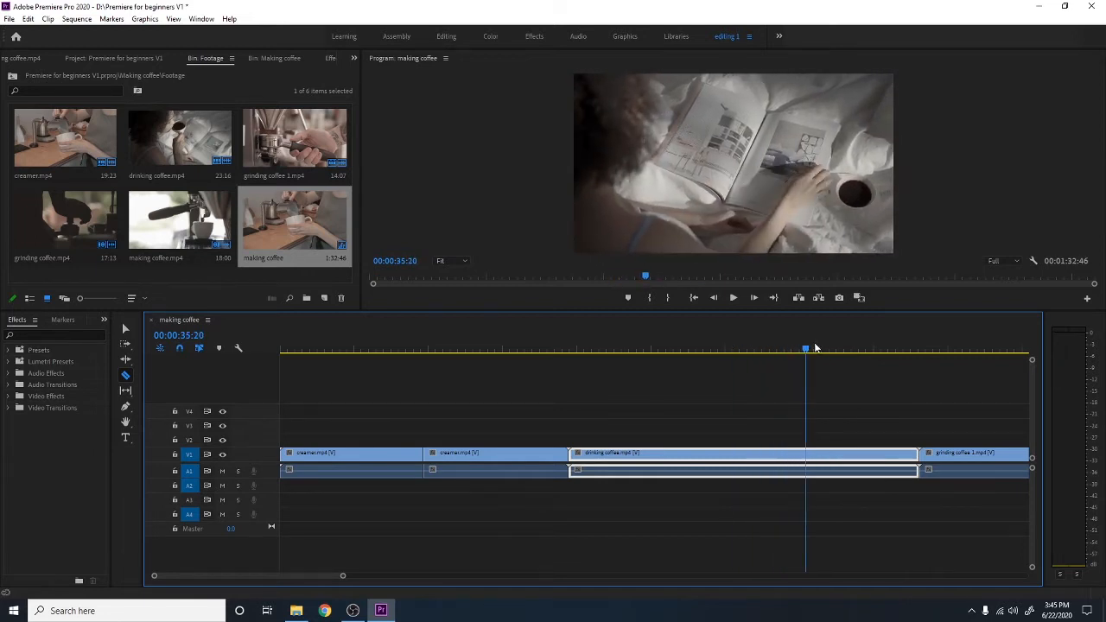
left_click(805, 456)
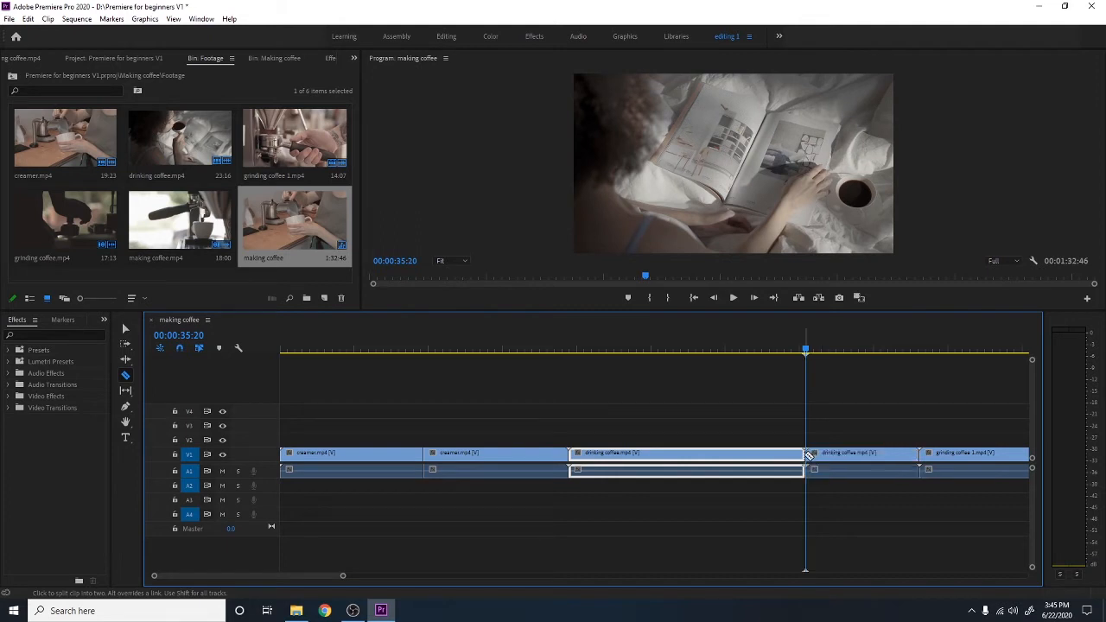
key("v")
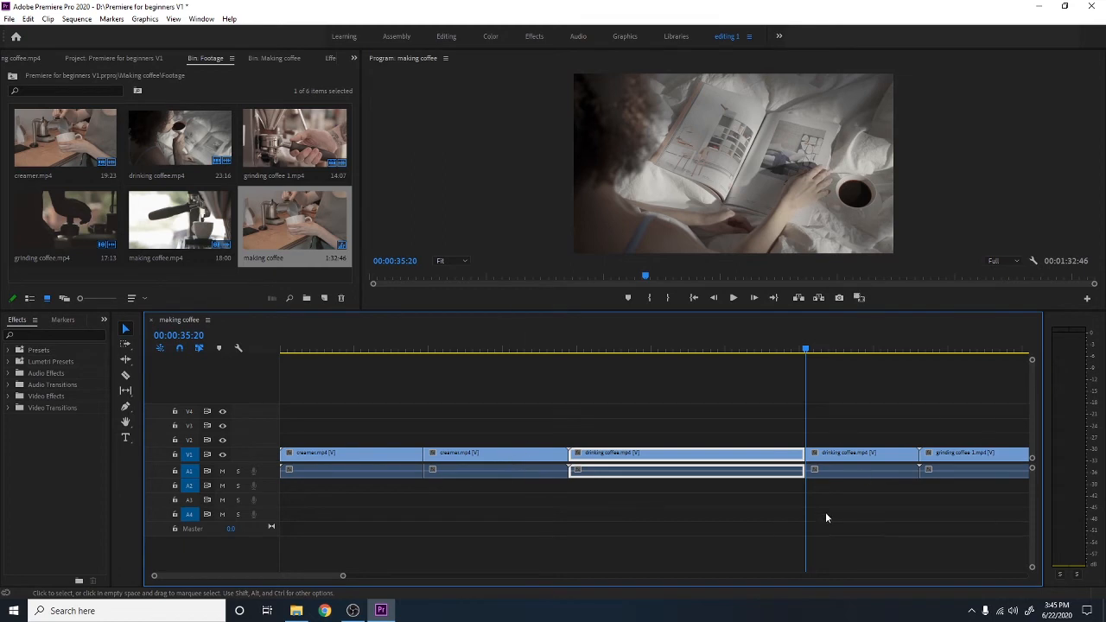
Raise the first section of creamer.mp4 from track V1 to V2, keeping its start time.
left_click(503, 460)
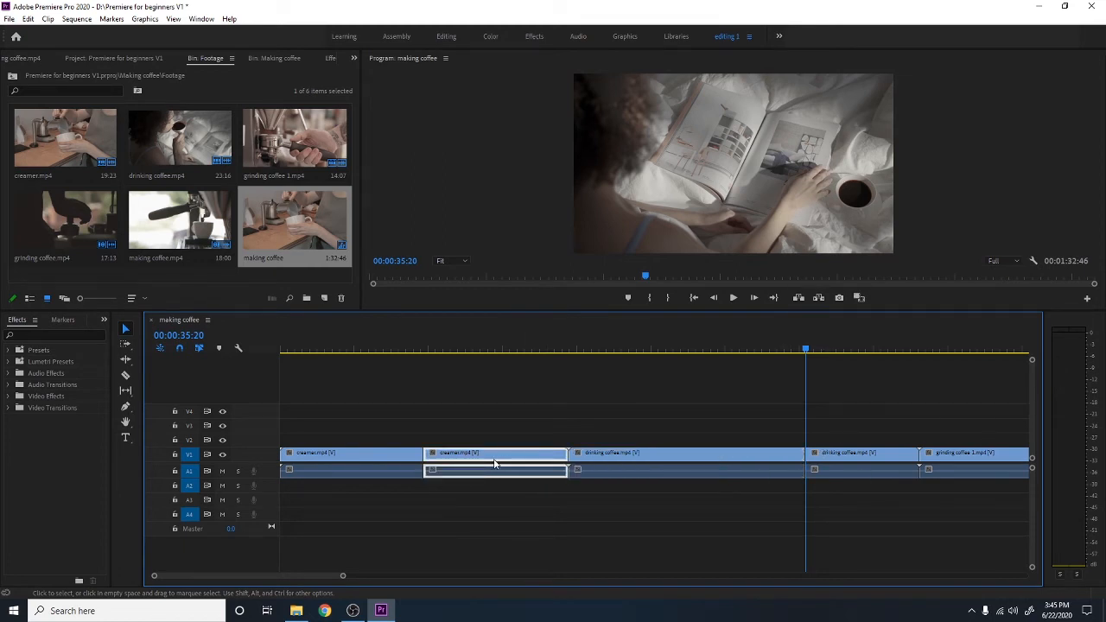
left_click(353, 463)
left_click(330, 350)
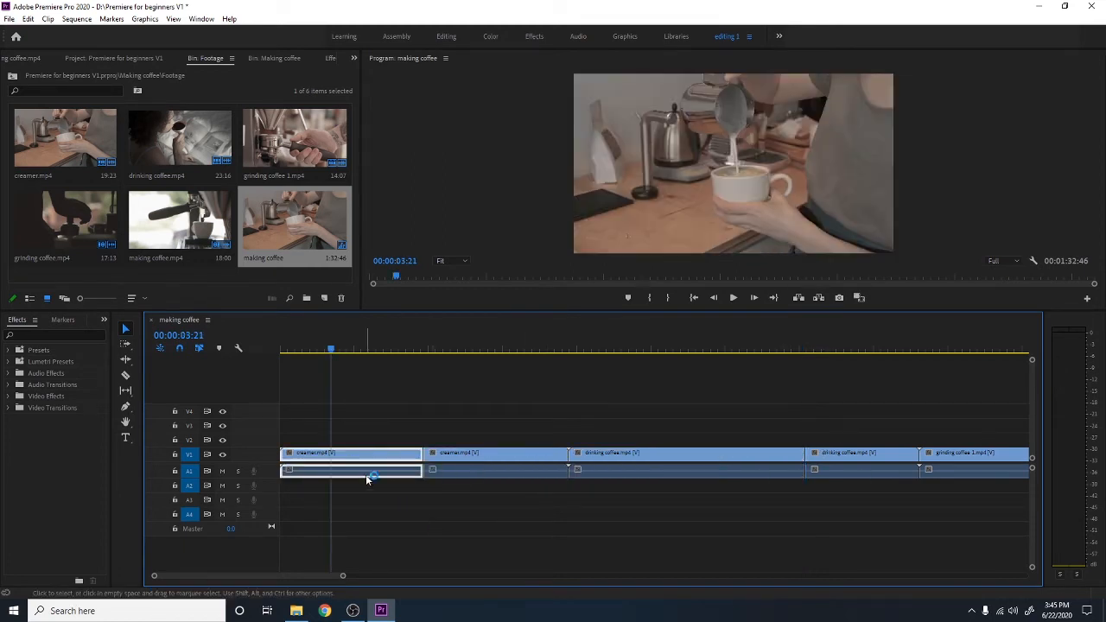
left_click_drag(362, 456, 362, 440)
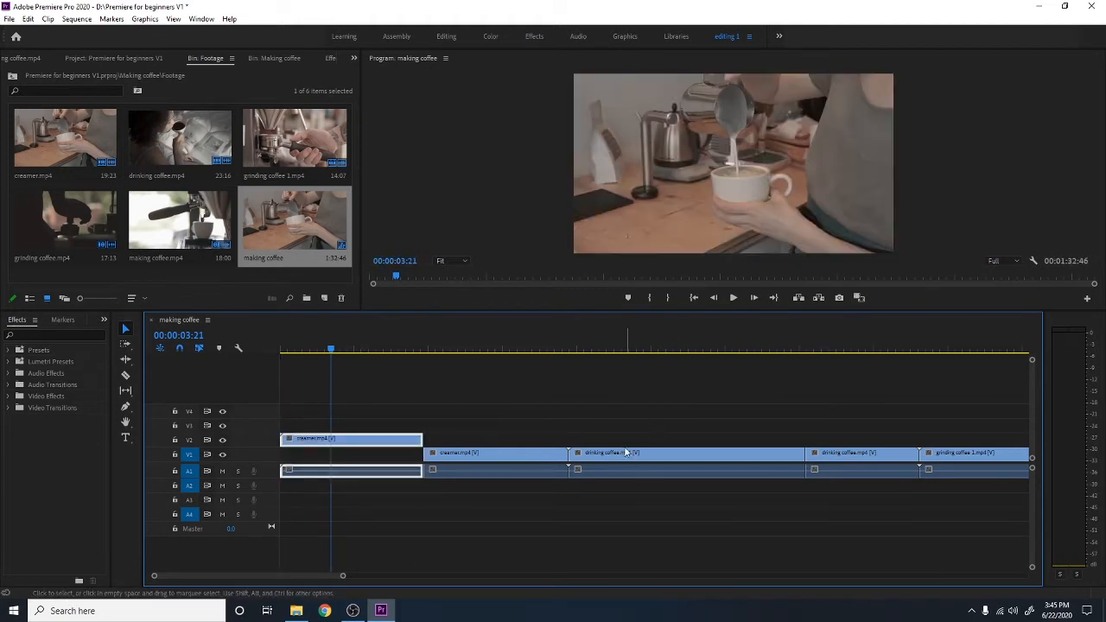
Raise the first section of drinking coffee.mp4 to track V2 and bring the playhead back to 00:00:00:12.
left_click(568, 349)
left_click(630, 350)
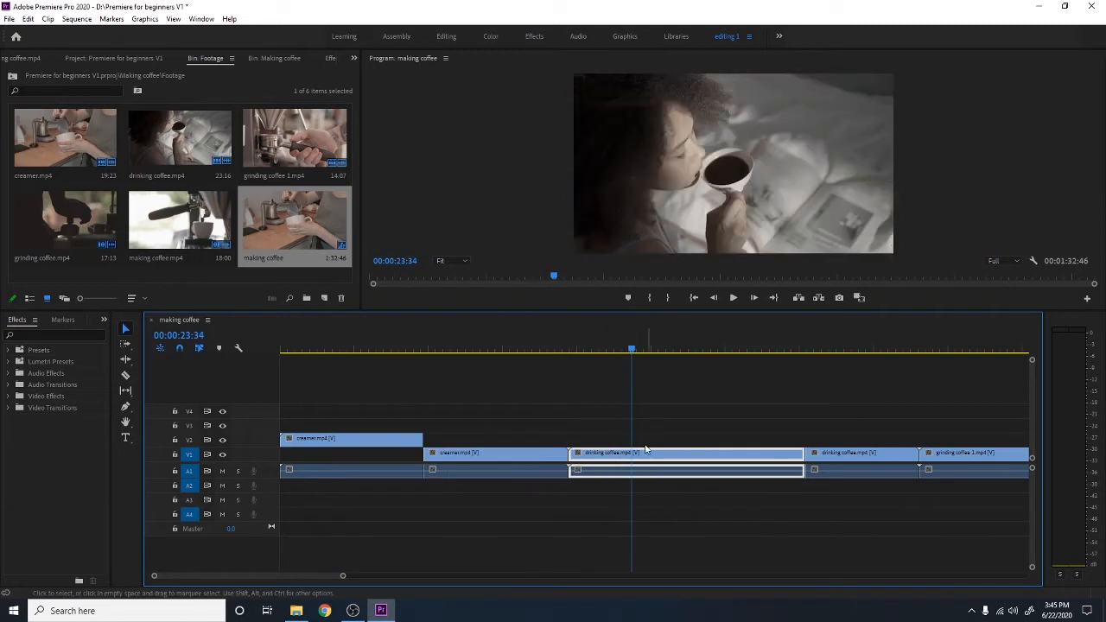
left_click_drag(639, 454, 637, 442)
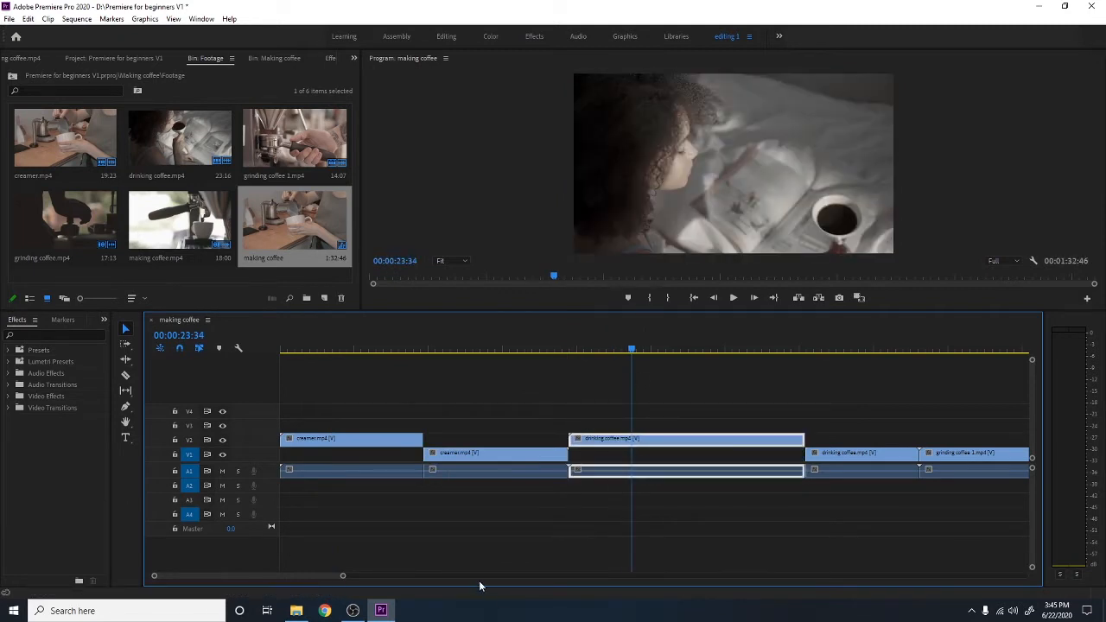
left_click_drag(300, 350, 283, 350)
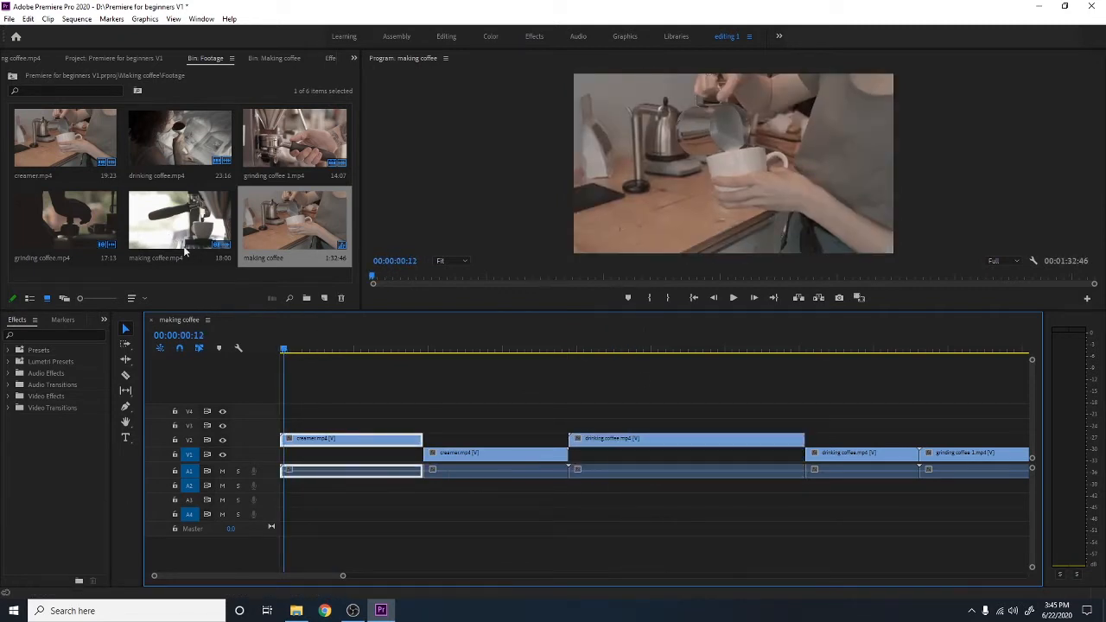
Create a new sequence from the making coffee sequence and dock its timeline below the original one.
left_click(268, 249)
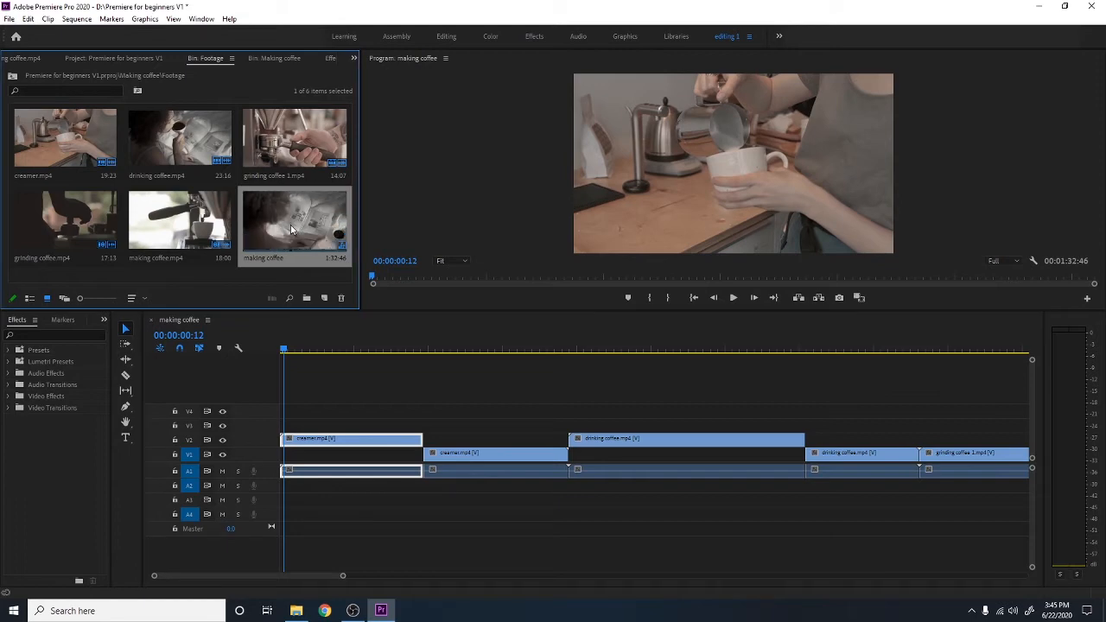
right_click(288, 232)
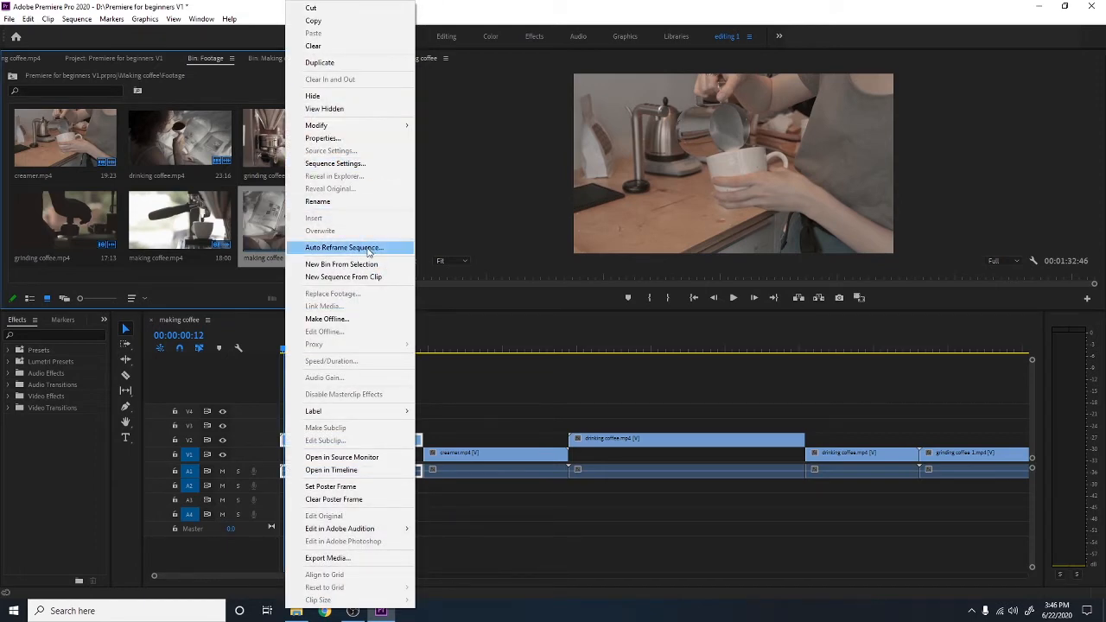
left_click(371, 277)
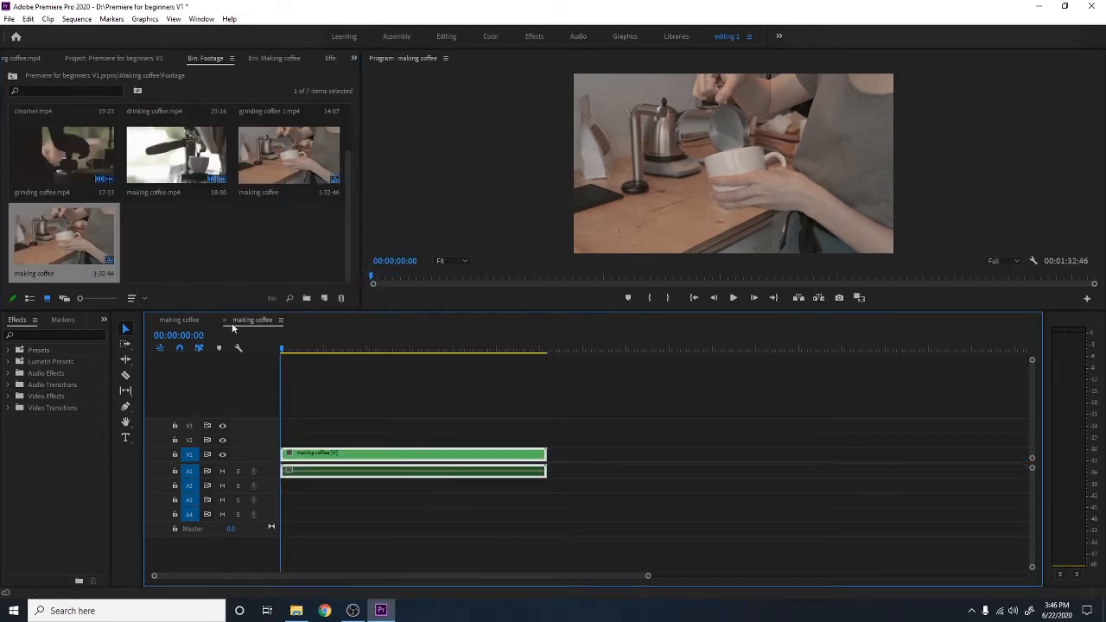
left_click_drag(239, 322, 289, 569)
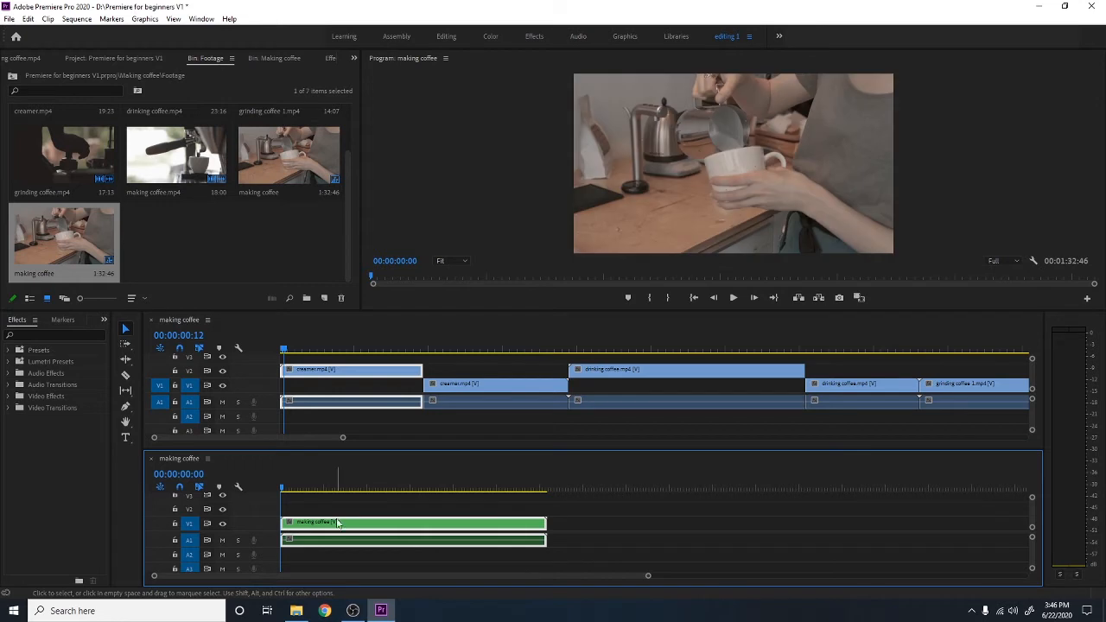
Delete the nested making coffee clip from the new sequence and rename that sequence "final edit".
key("Delete")
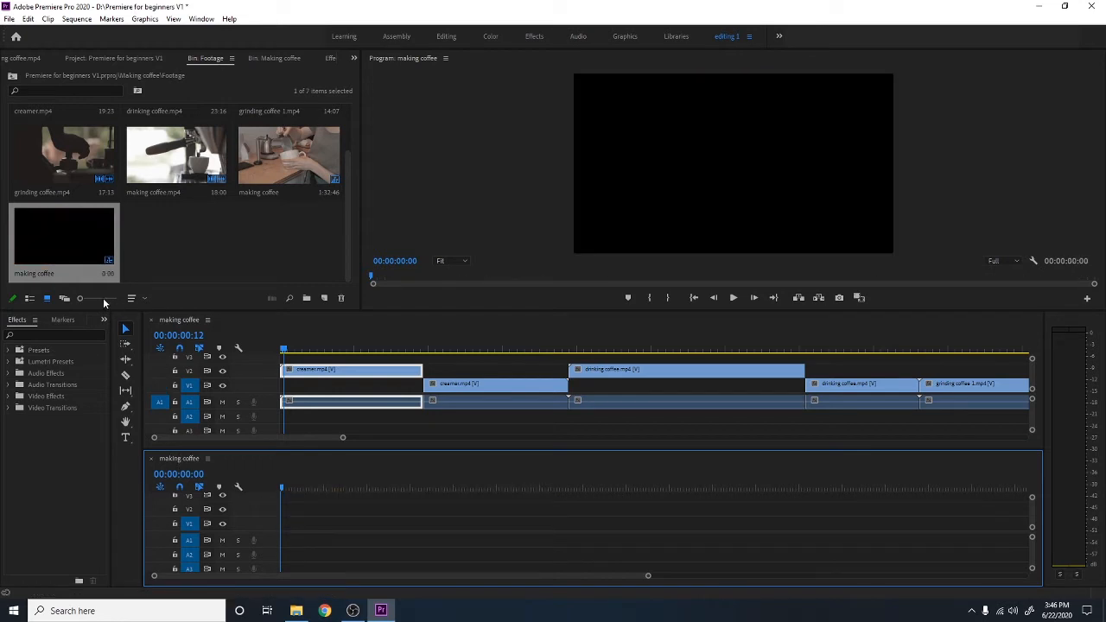
left_click(43, 274)
key("BackSpace")
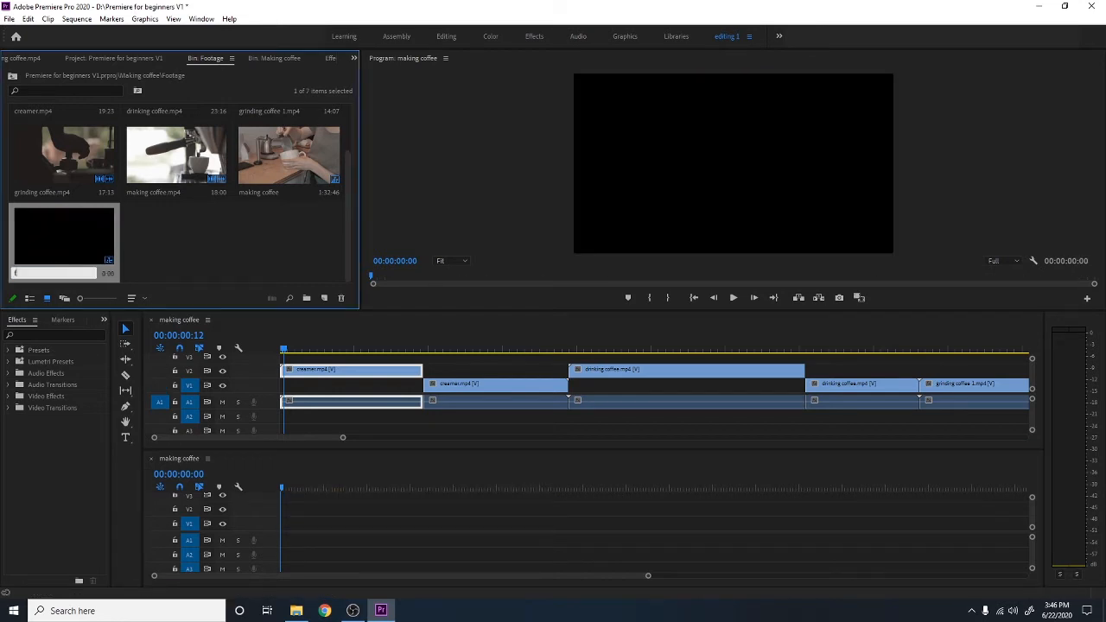
type("final edit")
key("Tab")
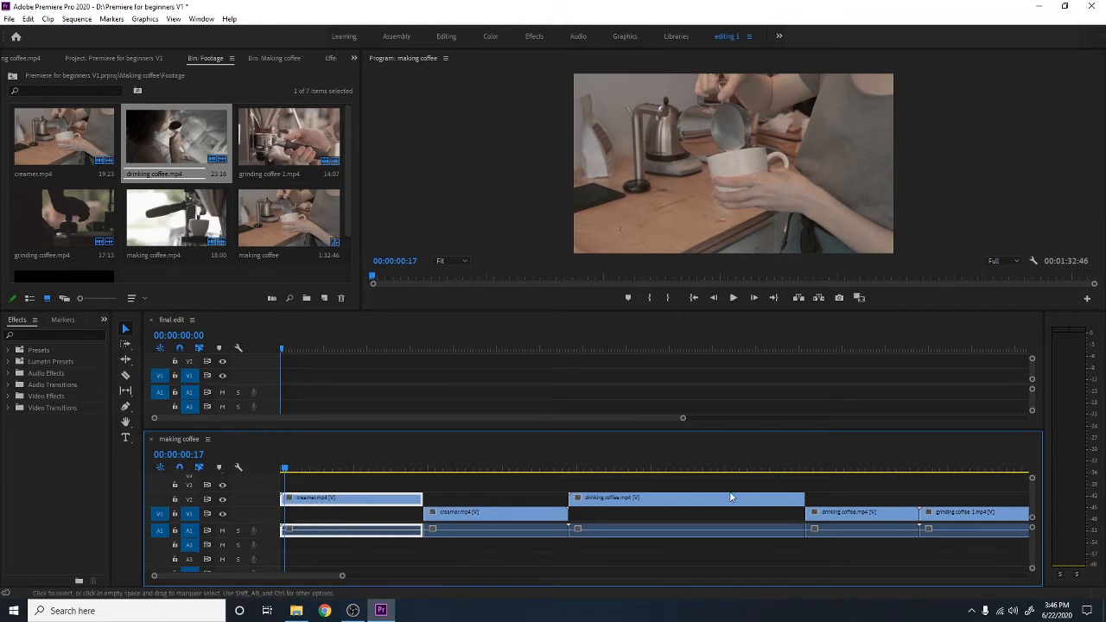
Split grinding coffee 1.mp4 in the making coffee sequence at 00:00:44:20 with the Razor tool.
left_click(907, 469)
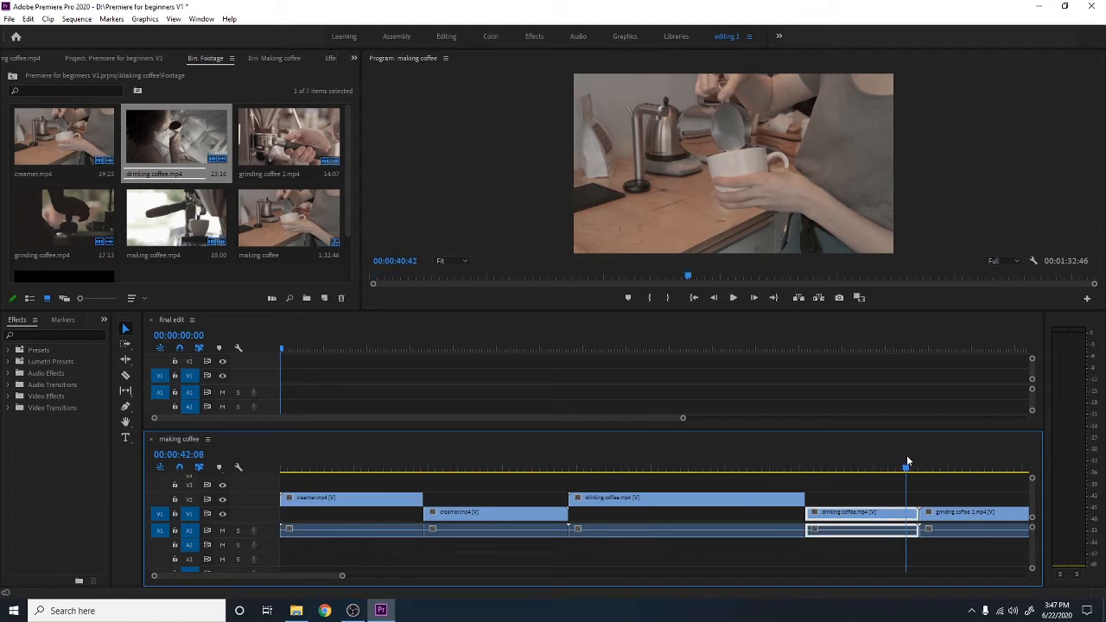
key("minus")
key("minus")
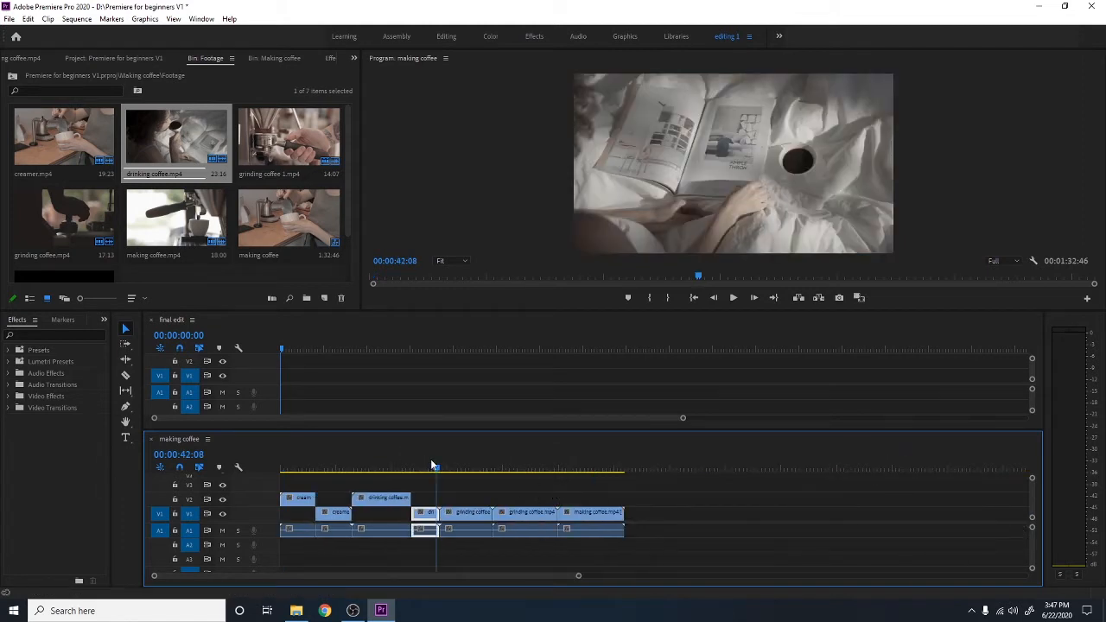
mouse_move(432, 466)
left_mouse_down()
mouse_move(423, 467)
mouse_move(506, 466)
mouse_move(444, 475)
left_mouse_up()
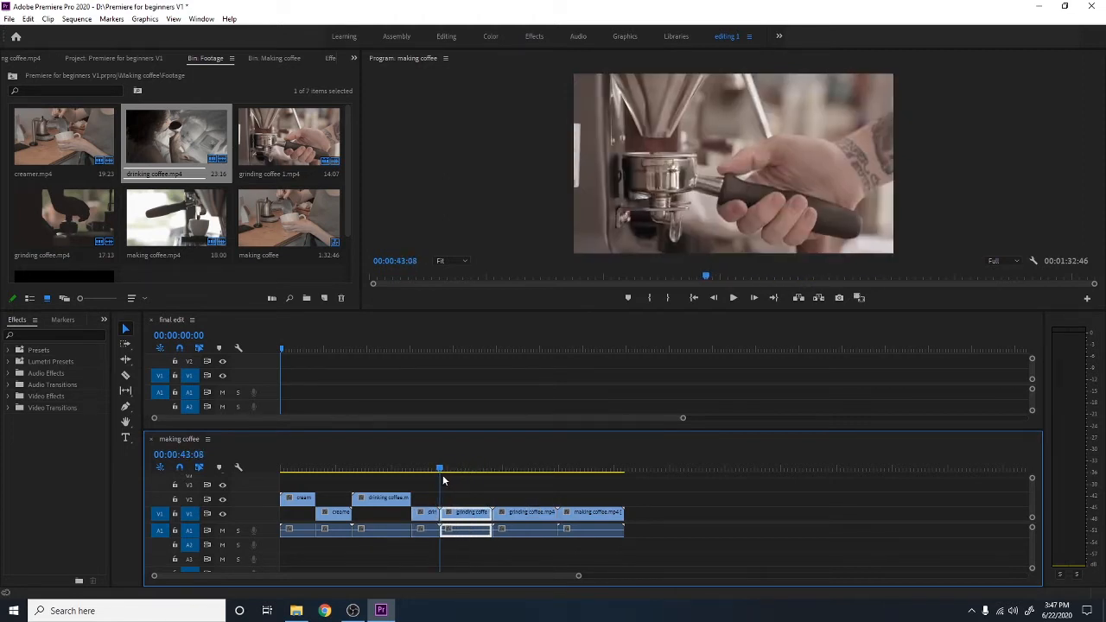
key("c")
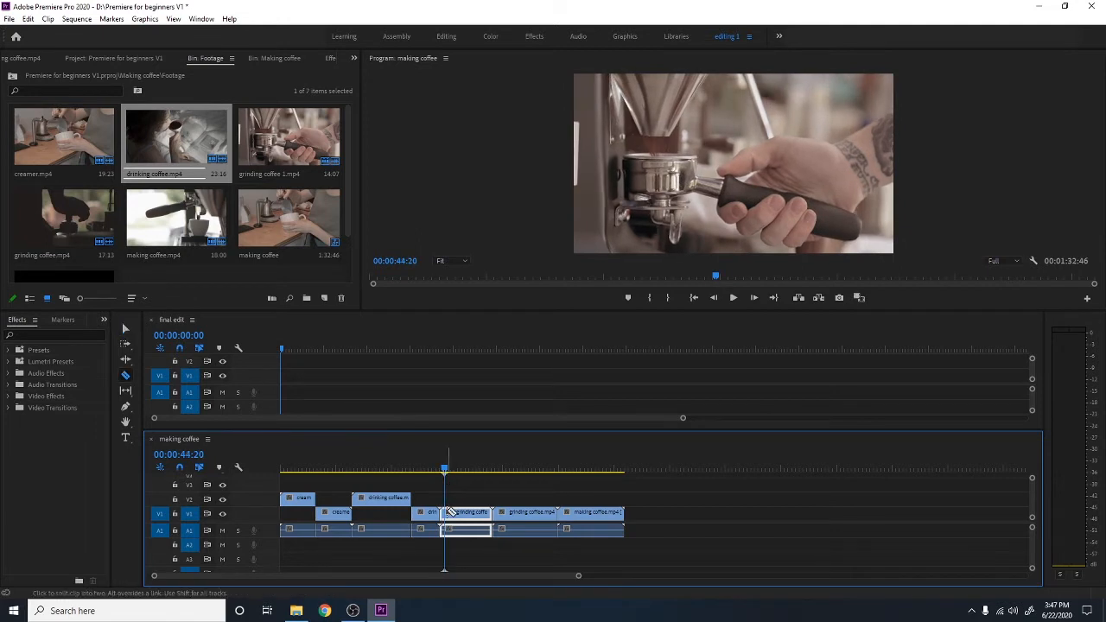
left_click(447, 514)
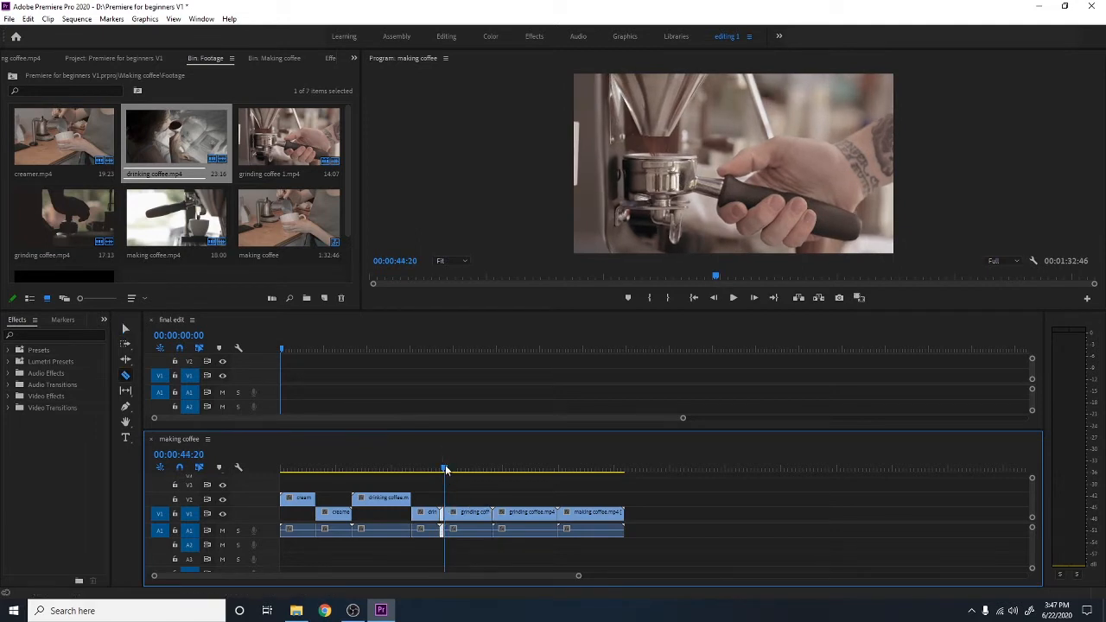
Split grinding coffee 1.mp4 again at 00:00:53:36 and return to the Selection tool.
left_click_drag(445, 469, 479, 469)
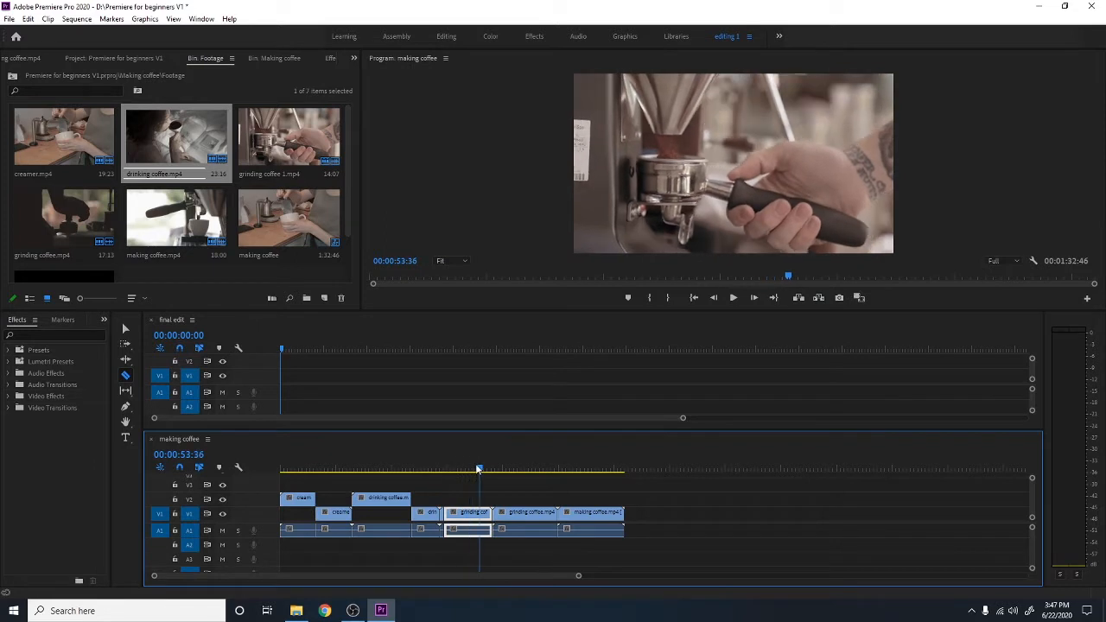
left_click(479, 517)
key("v")
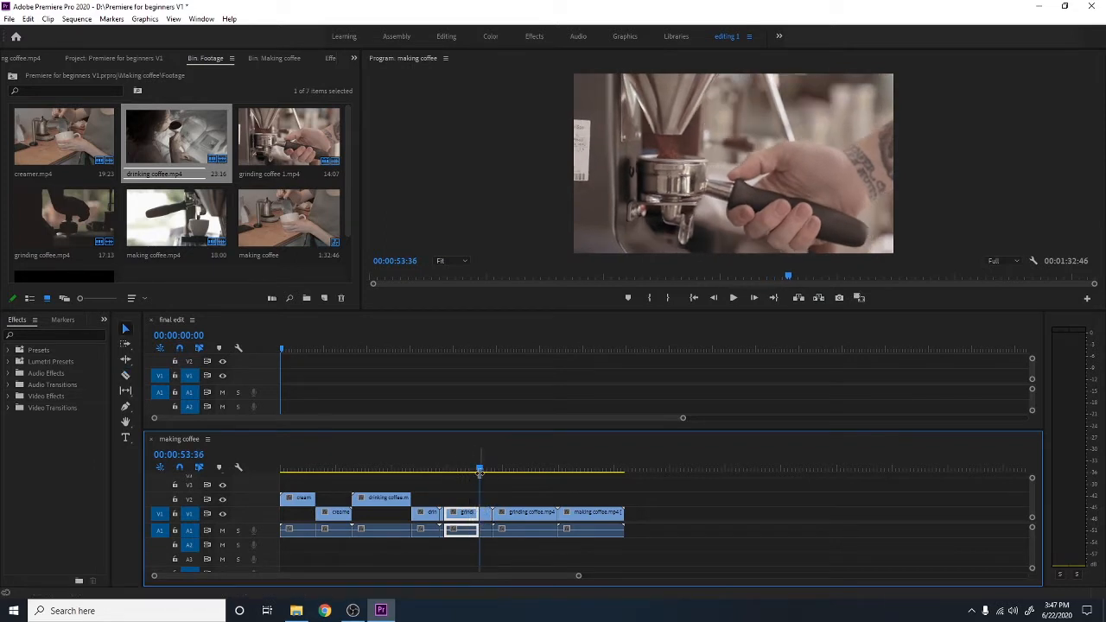
Raise the section of grinding coffee 1.mp4 between the two cuts to track V2 and move the playhead to 00:00:57:14.
left_click_drag(478, 469, 473, 469)
left_click_drag(458, 513, 493, 469)
key("c")
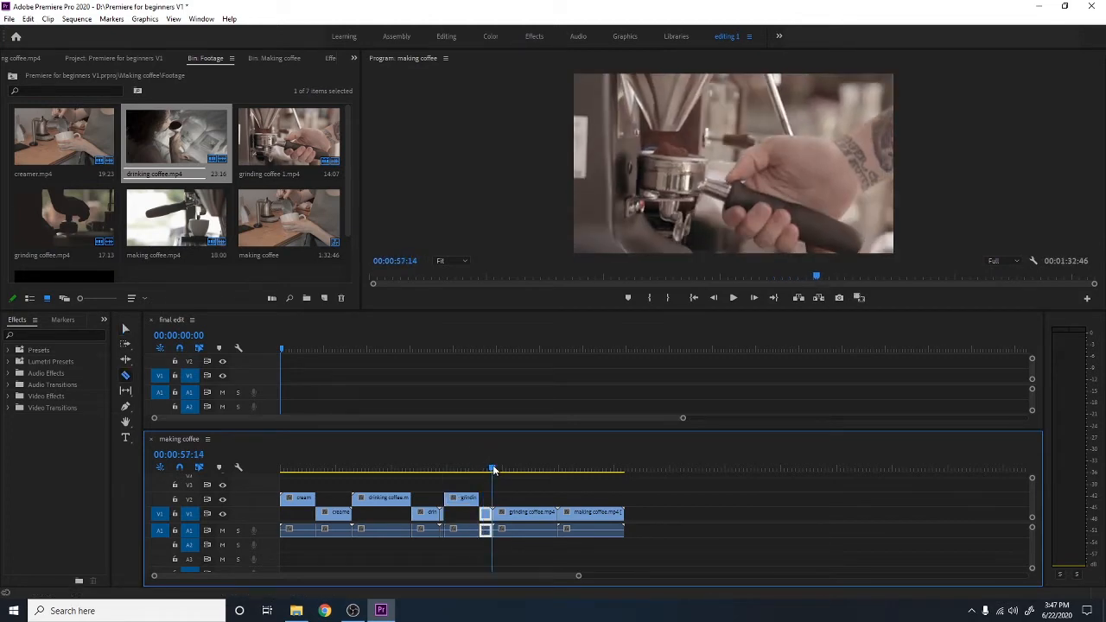
key("v")
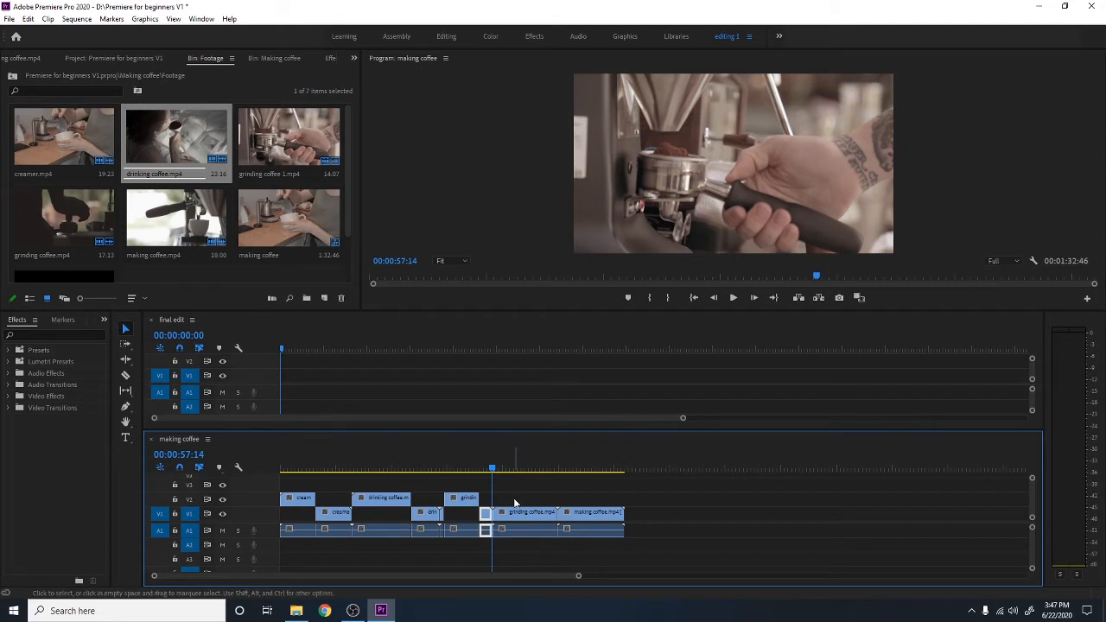
Split grinding coffee.mp4 at 00:01:05:49 in the making coffee sequence and raise the section before the cut to track V2.
key("c")
left_click_drag(493, 469, 527, 471)
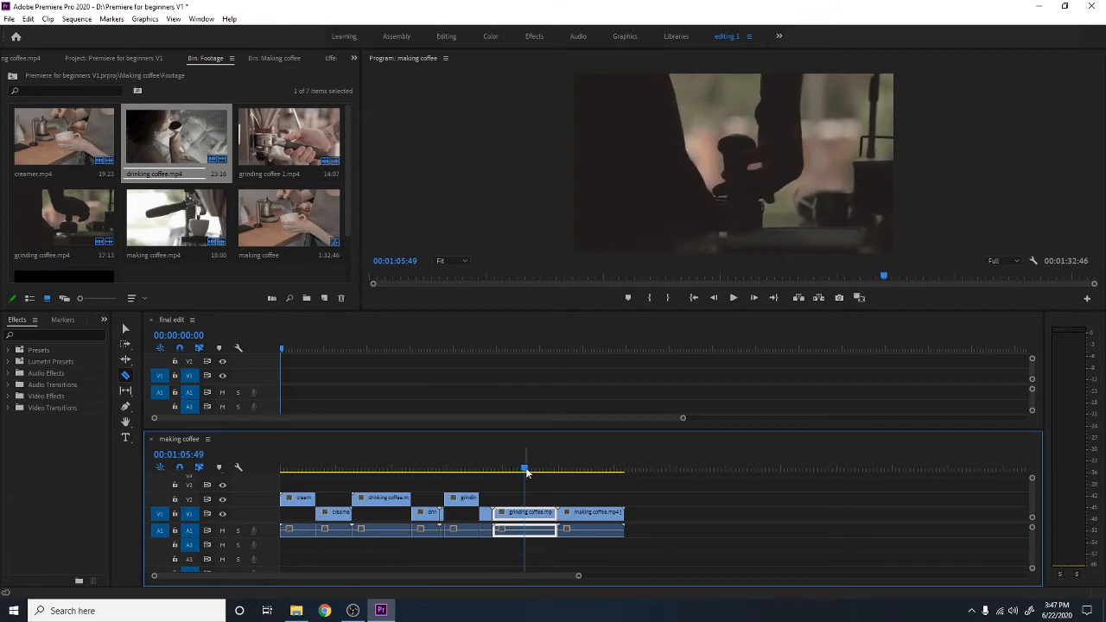
key("ctrl+k")
key("v")
left_click_drag(513, 513, 601, 475)
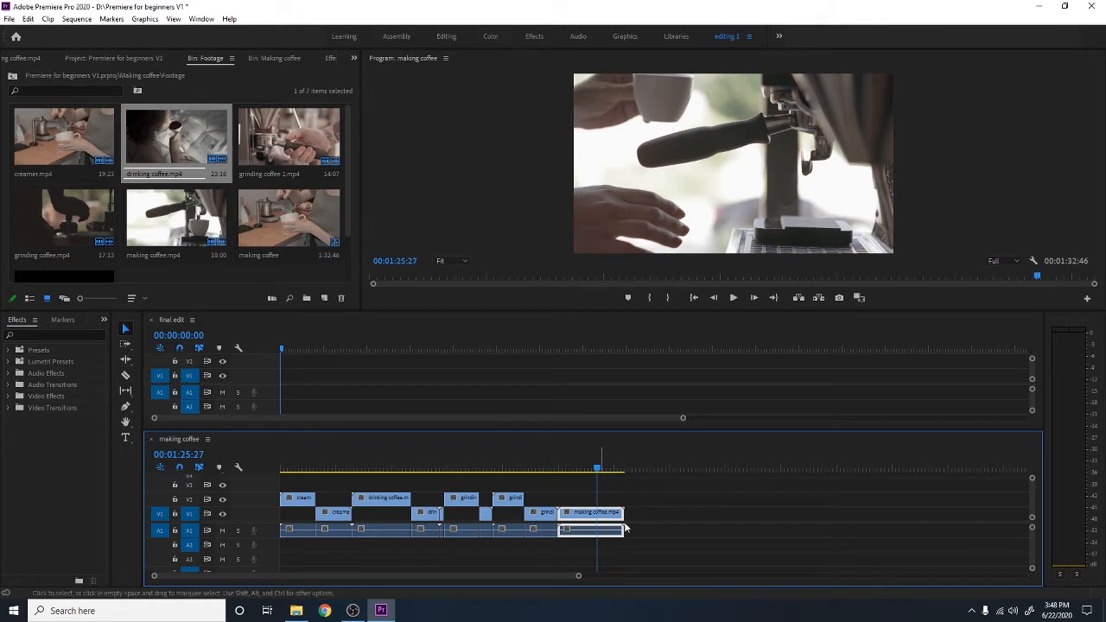
Trim the end of making coffee.mp4 to 00:01:27:28 and raise the clip to track V2.
left_click_drag(617, 513, 583, 501)
key("space")
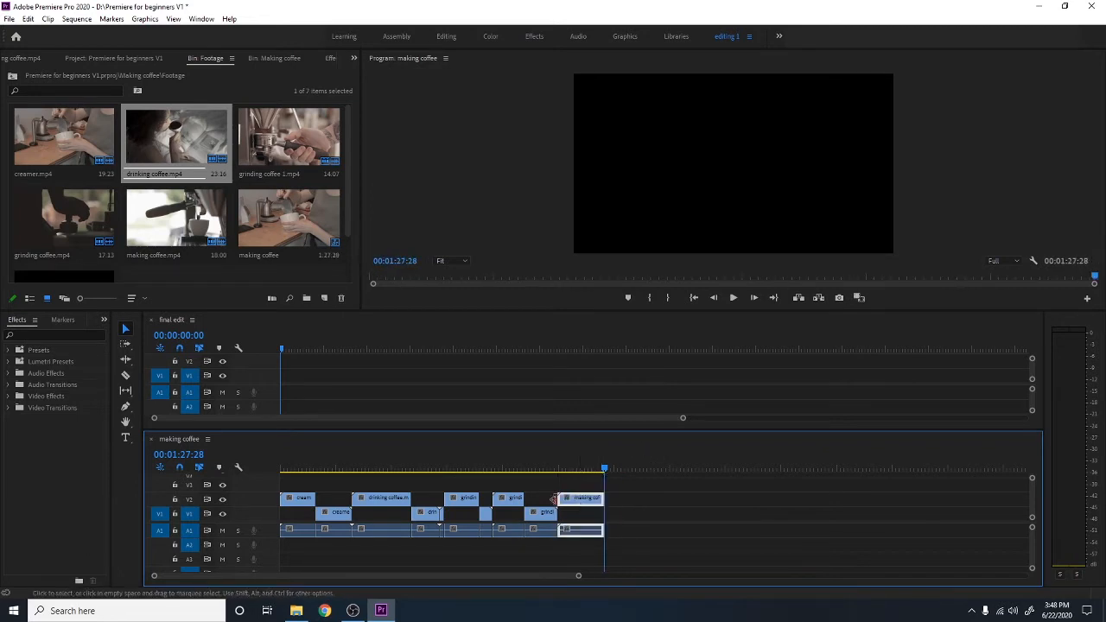
Copy all V2 clips from the making coffee sequence to the start of V1 in final edit and close the gaps between them.
left_click_drag(296, 485, 582, 507)
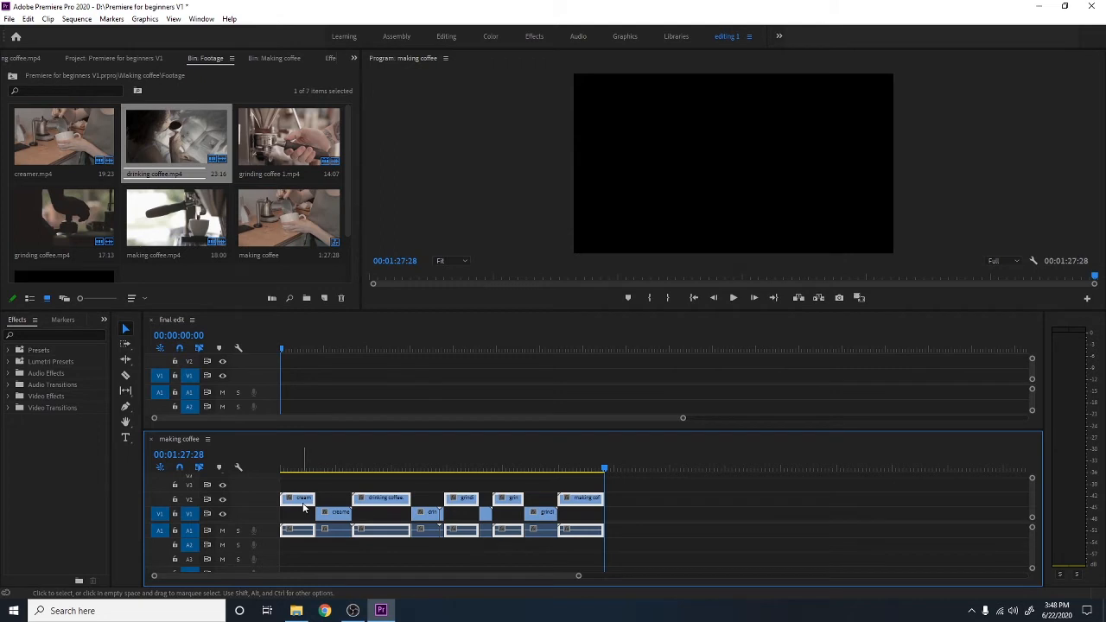
left_click_drag(302, 507, 298, 387)
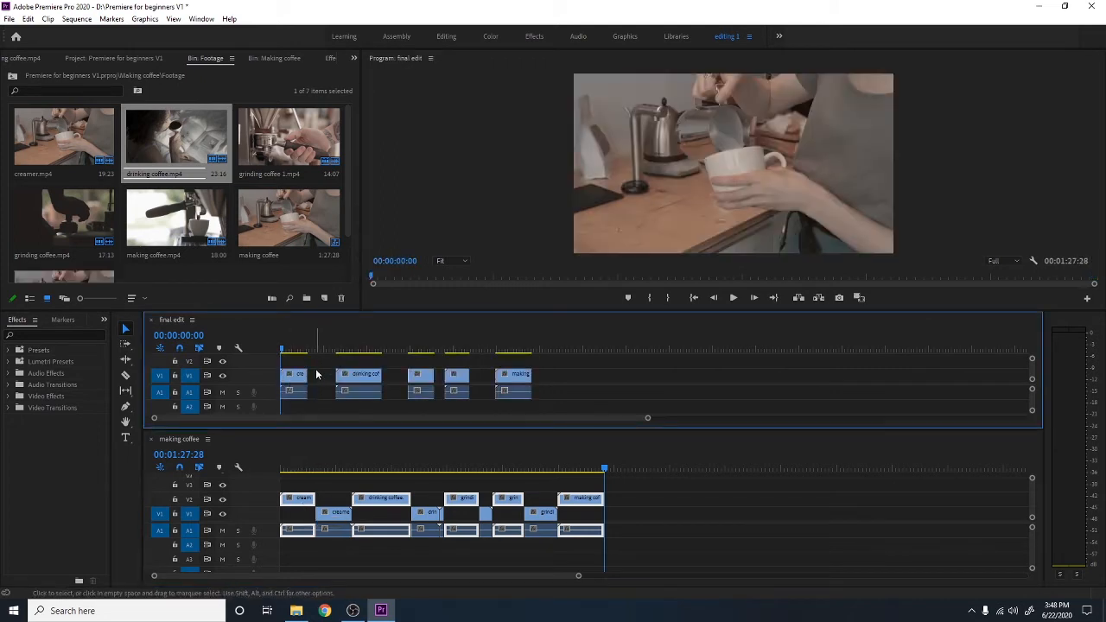
left_click(321, 376)
key("Delete")
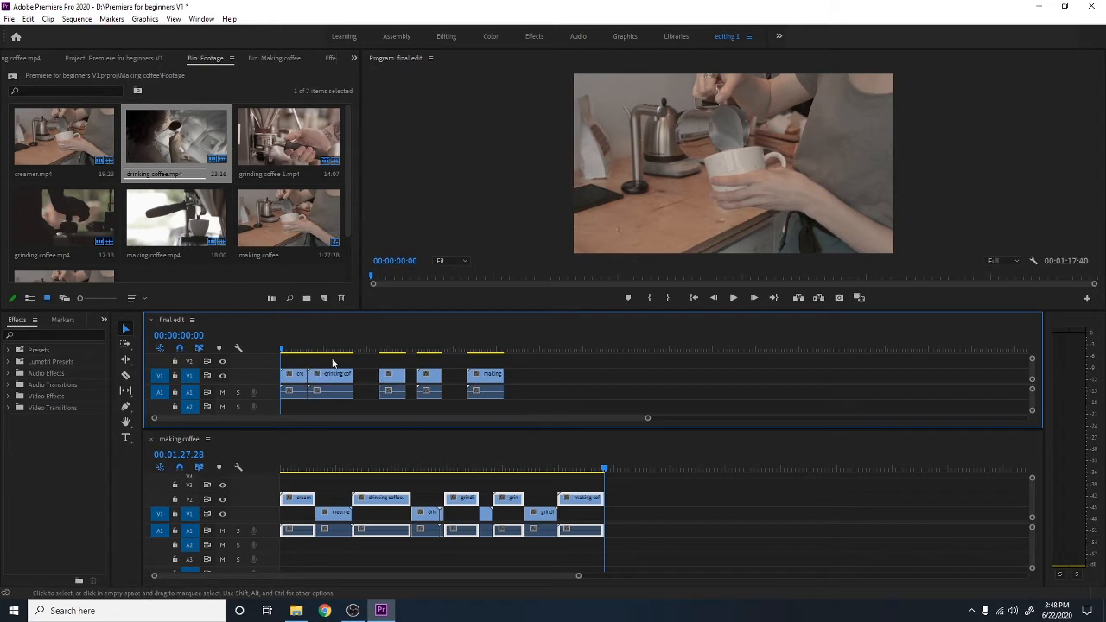
left_click(373, 380)
key("Delete")
left_click(387, 381)
key("Delete")
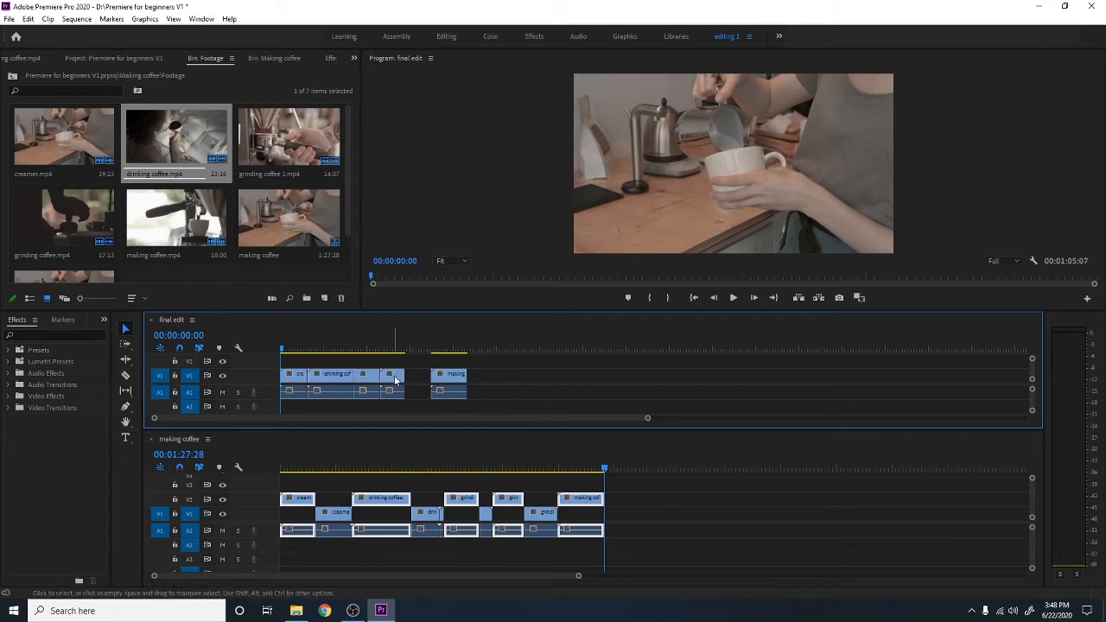
left_click(417, 378)
key("Delete")
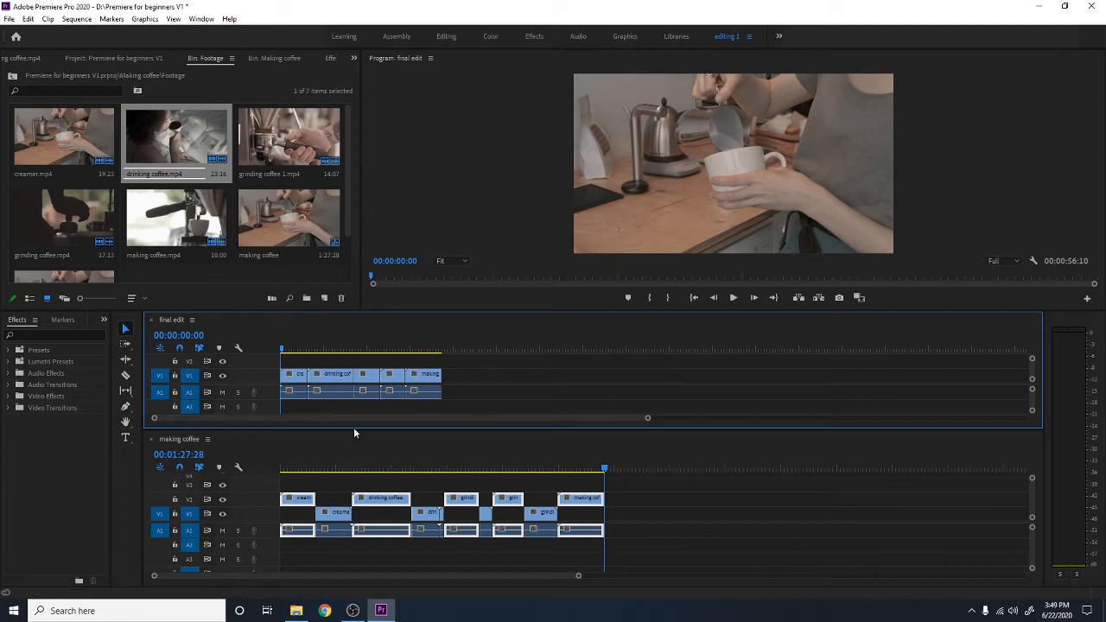
Dock the final edit and making coffee timelines together in one panel group, with final edit in front.
left_click_drag(348, 428, 347, 460)
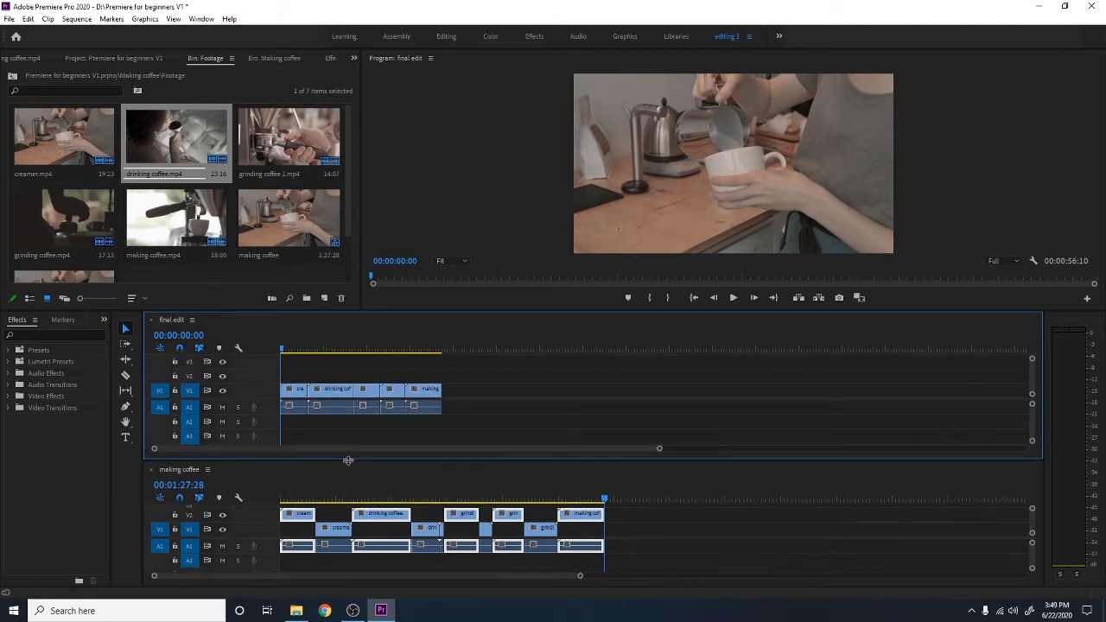
left_click(156, 469)
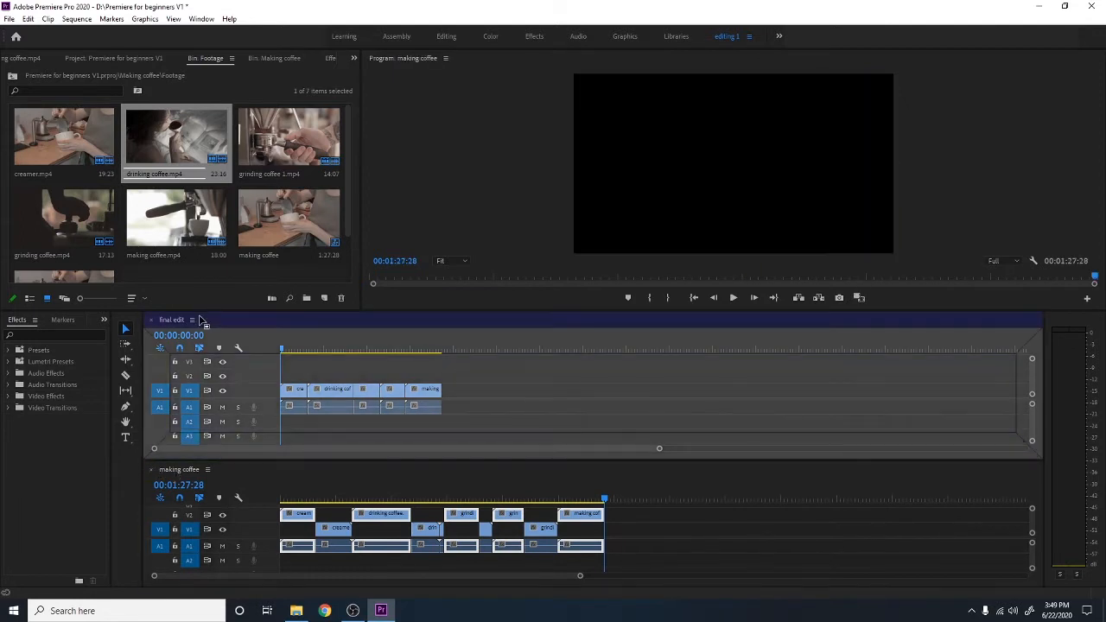
left_click_drag(203, 319, 207, 469)
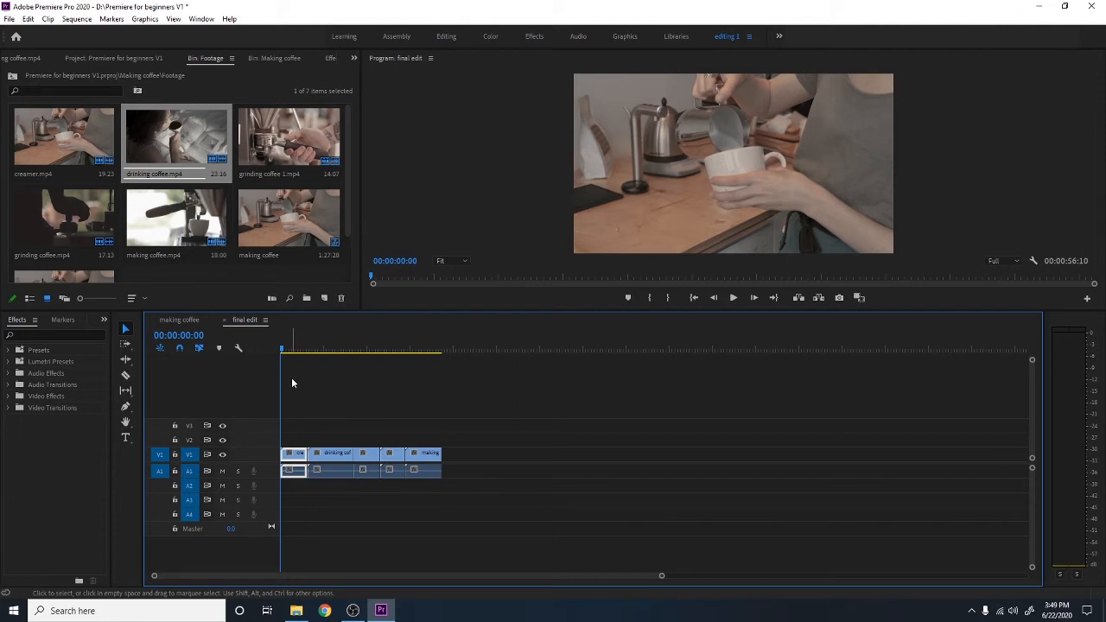
Examine the assembled clips in the final edit sequence and return the playhead to 00:00:00:30.
key("=")
key("=")
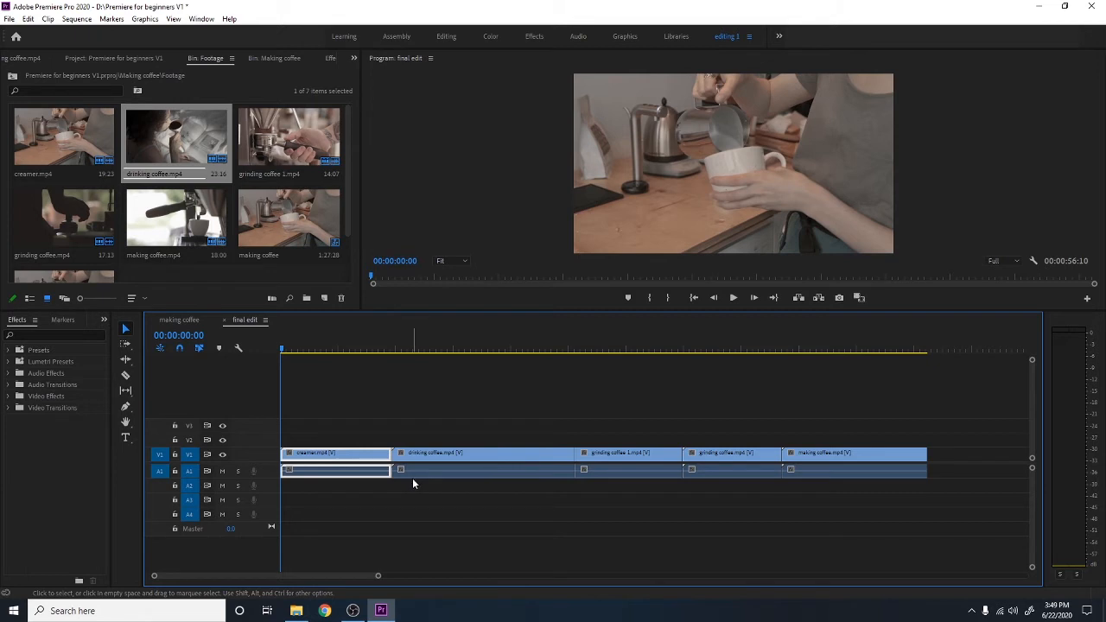
key("minus")
key("minus")
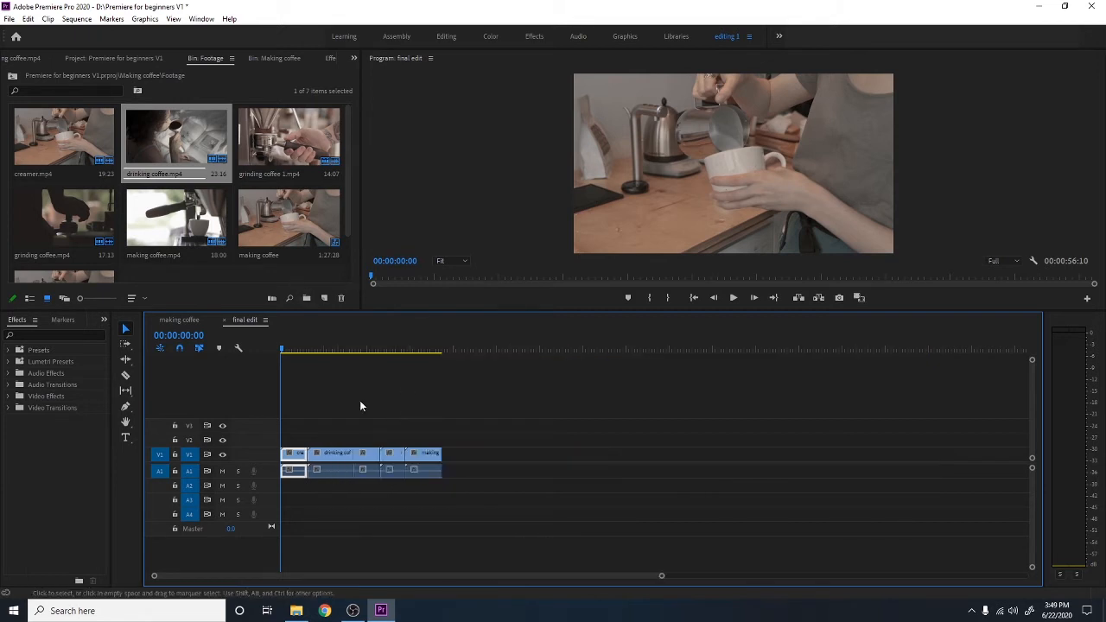
key("minus")
key("equal")
key("equal")
key("equal")
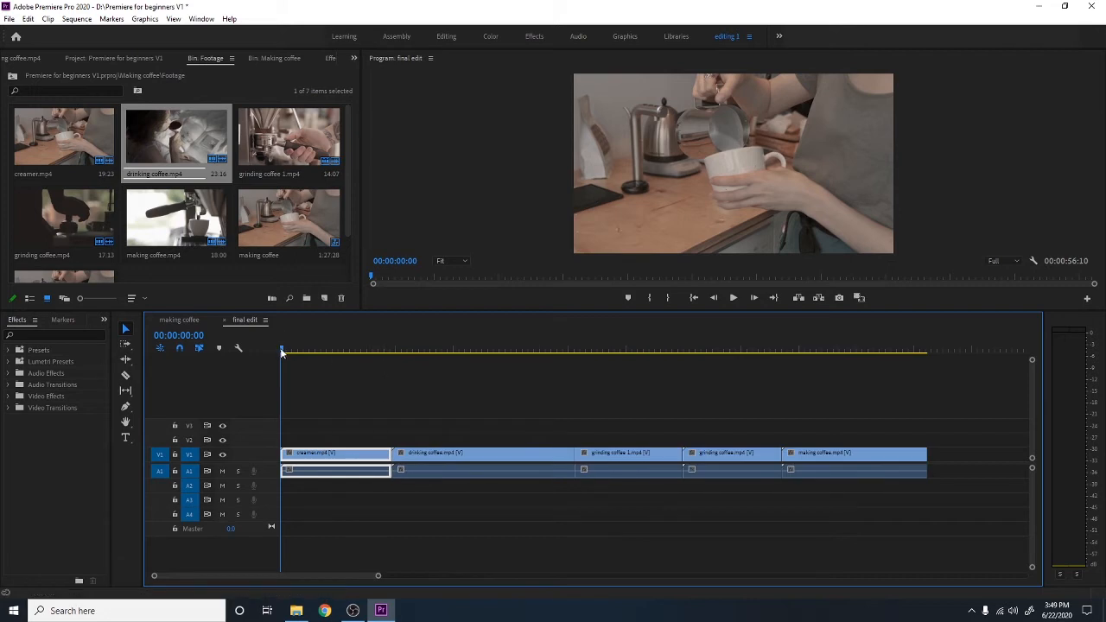
left_click_drag(280, 352, 596, 349)
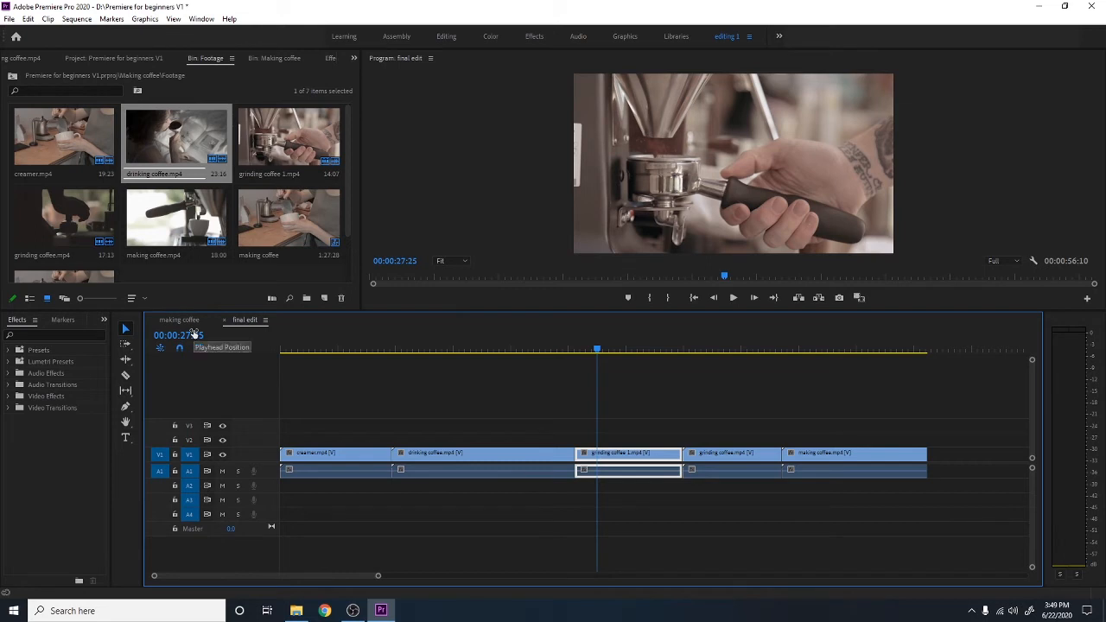
left_click_drag(421, 358, 365, 350)
left_click(305, 356)
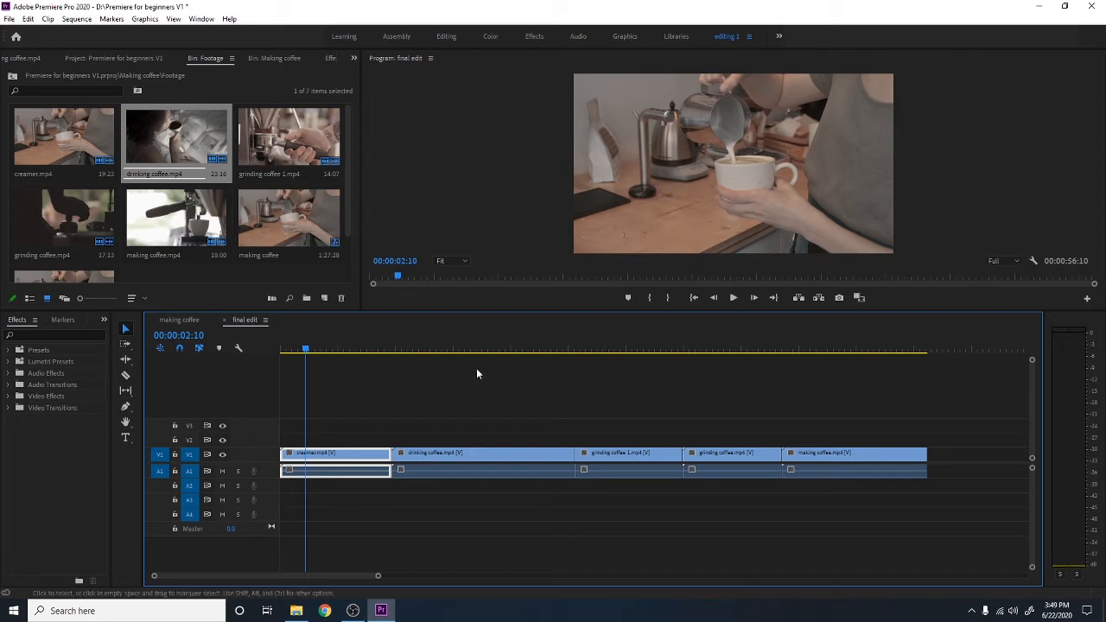
left_click(286, 350)
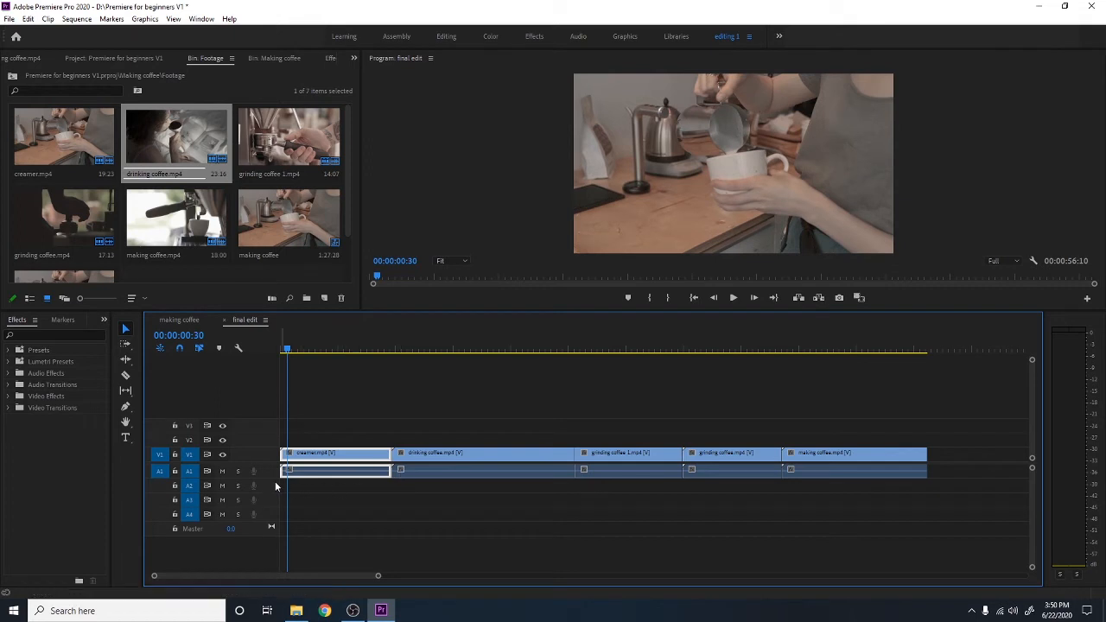
Mute track A1 and place the No Copyright Music file from the Making coffee bin at the start of track A2.
left_click_drag(274, 478, 274, 510)
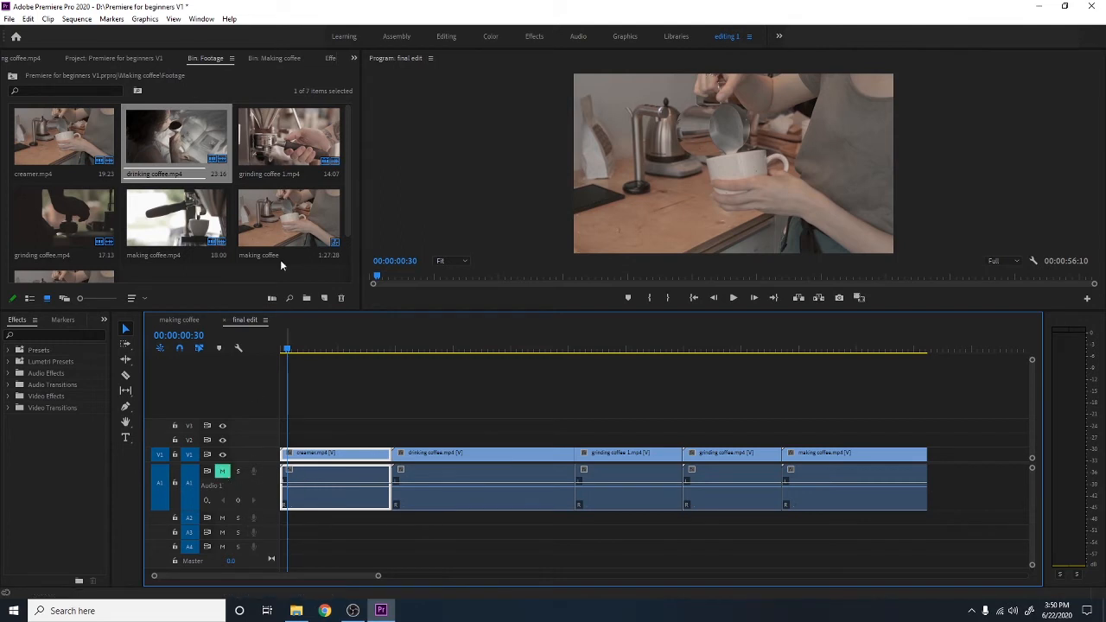
left_click(121, 58)
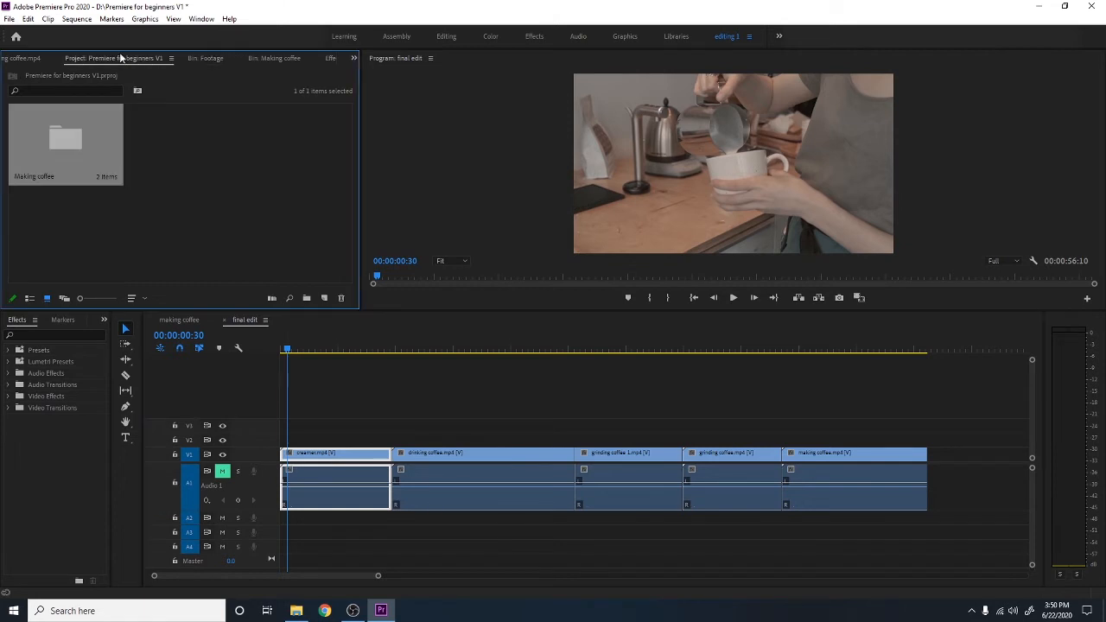
double_click(67, 168)
left_click(268, 224)
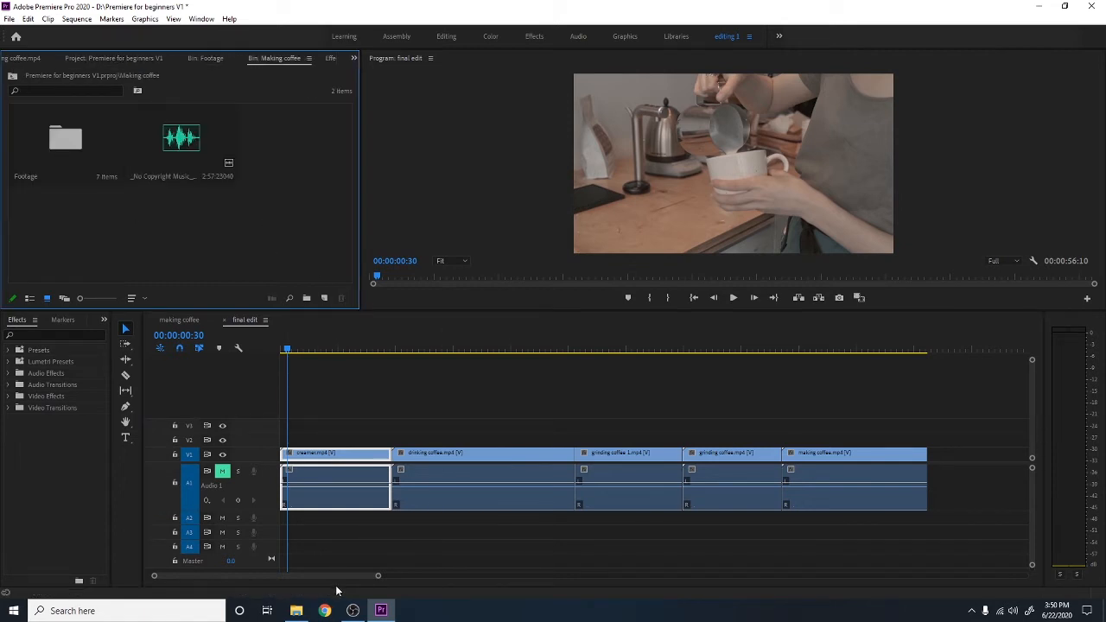
left_click(187, 143)
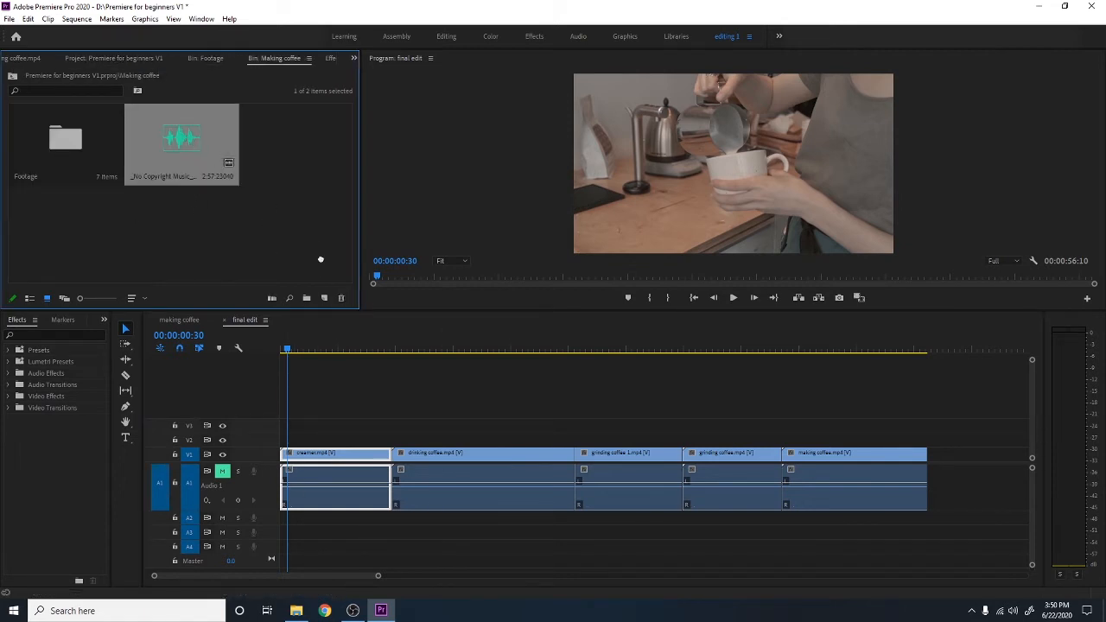
left_click_drag(320, 259, 283, 523)
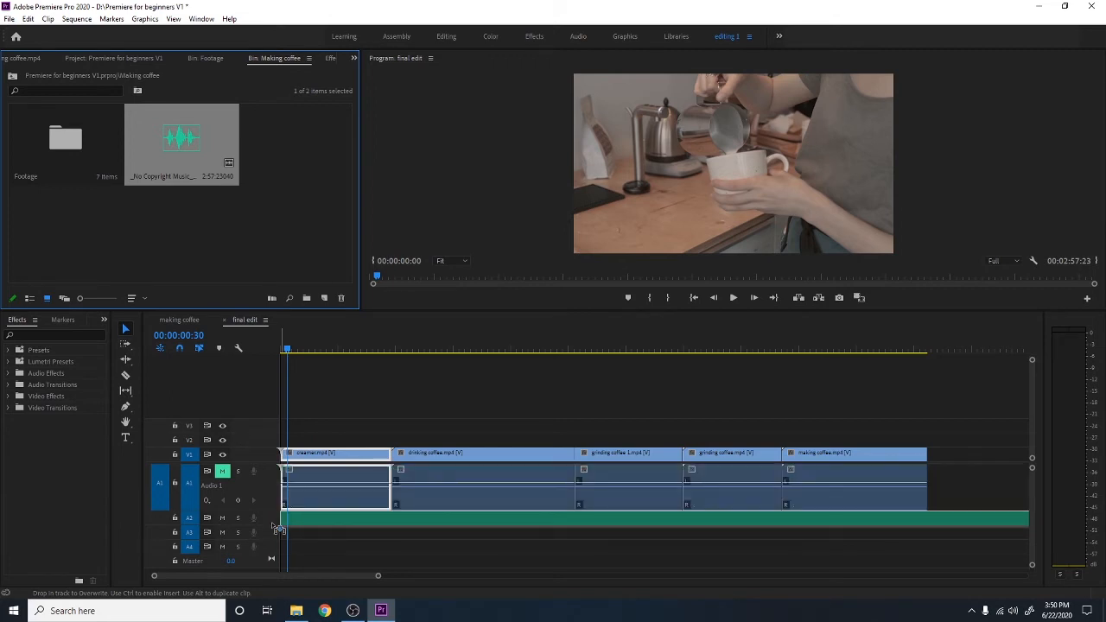
left_click_drag(279, 529, 281, 524)
mouse_move(282, 524)
left_mouse_down()
mouse_move(283, 534)
mouse_move(281, 488)
mouse_move(282, 520)
left_mouse_up()
left_click(316, 522)
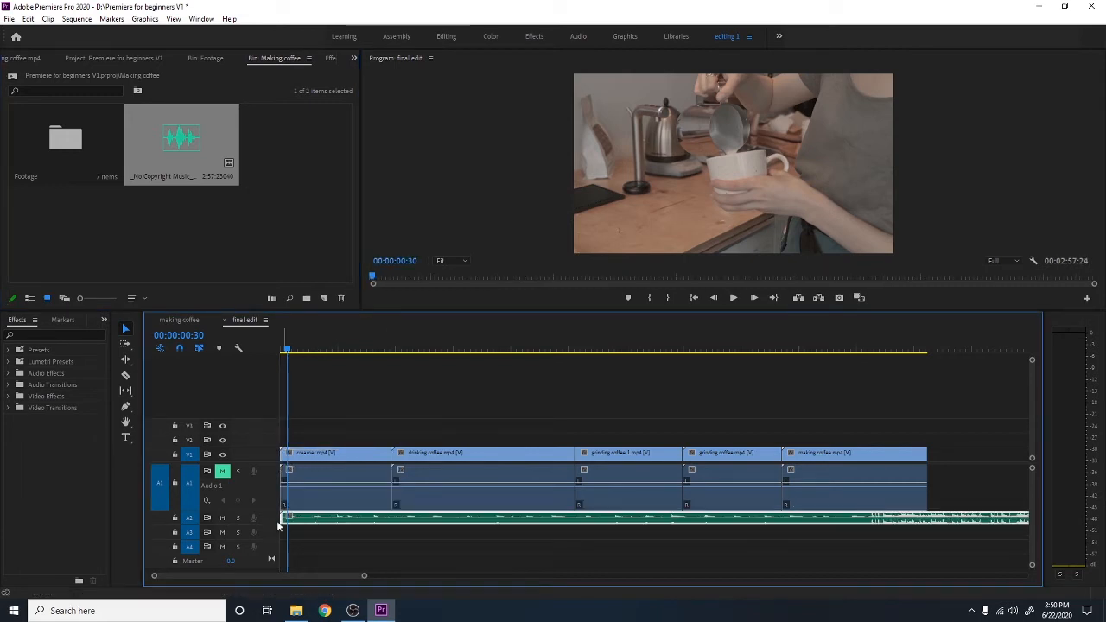
mouse_move(307, 519)
left_mouse_down()
mouse_move(288, 519)
mouse_move(405, 519)
mouse_move(369, 533)
mouse_move(294, 519)
mouse_move(395, 520)
mouse_move(288, 519)
left_mouse_up()
left_click_drag(270, 493, 272, 494)
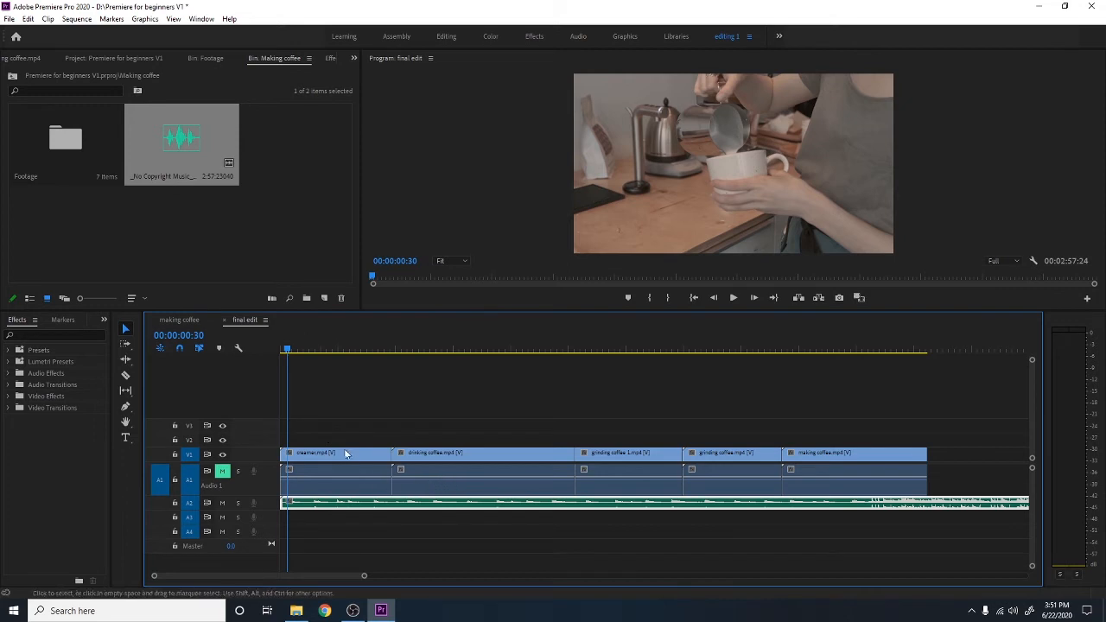
left_click_drag(271, 500, 272, 487)
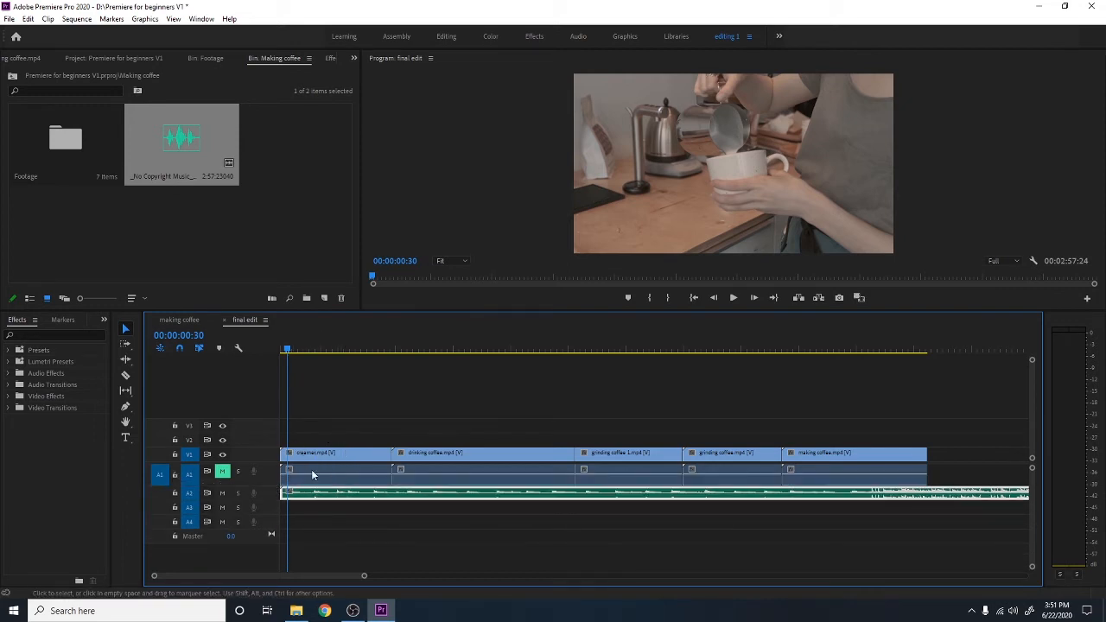
Move creamer.mp4 behind making coffee.mp4, then move grinding coffee 1.mp4 to the start of the final edit sequence.
left_click(404, 345)
left_click_drag(412, 334, 487, 345)
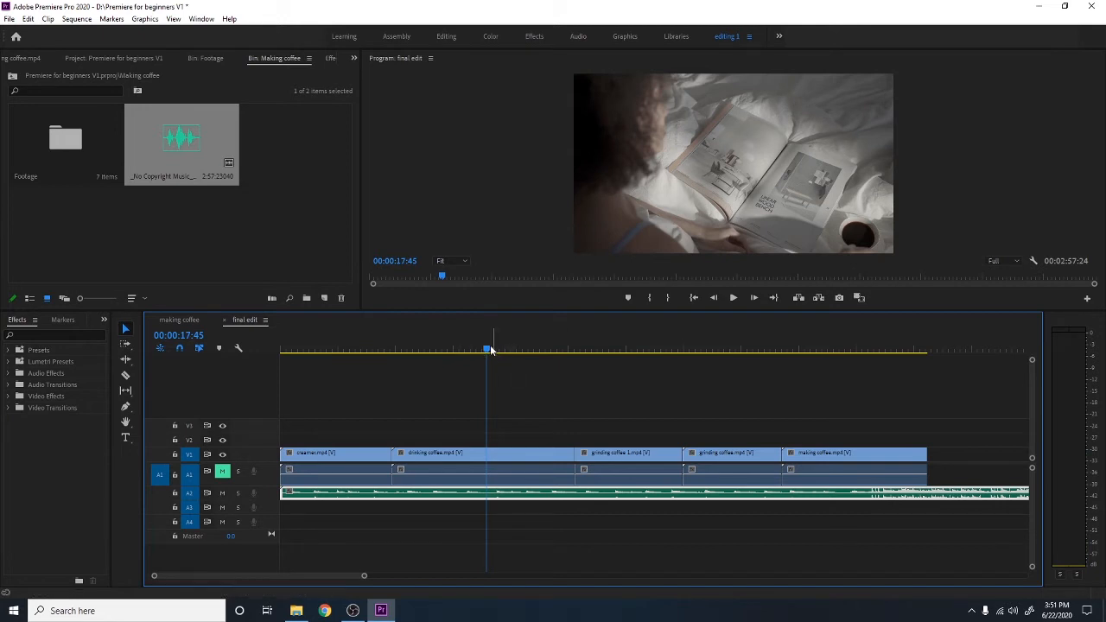
left_click_drag(488, 353, 636, 348)
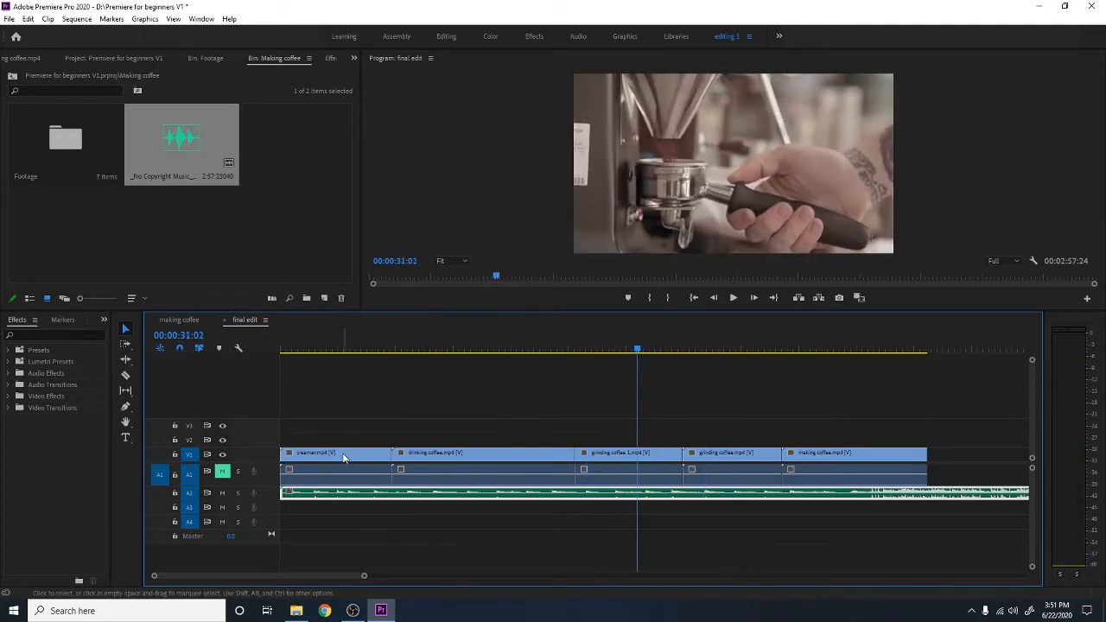
left_click_drag(348, 456, 982, 455)
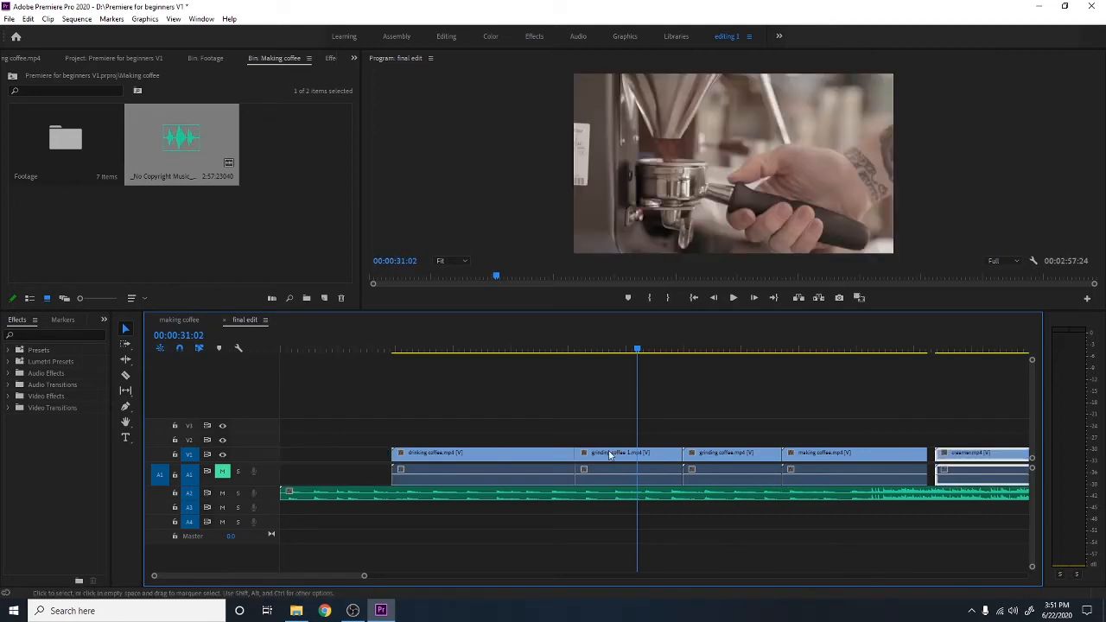
left_click_drag(610, 463, 350, 462)
left_click(284, 347)
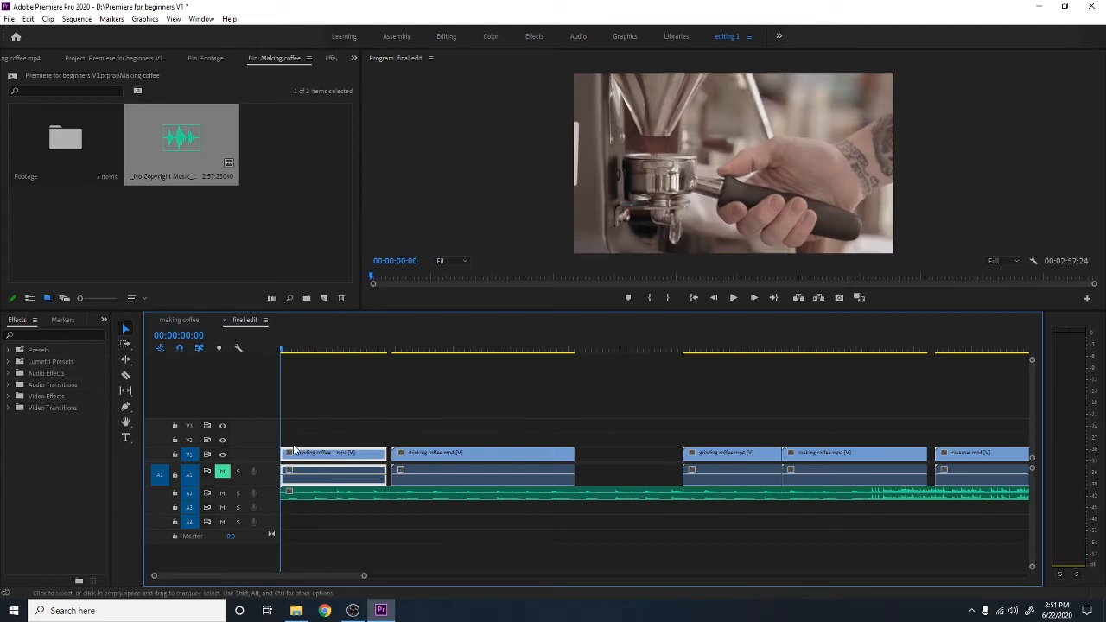
Delete the audio of grinding coffee 1.mp4 and butt drinking coffee.mp4 against the end of that clip.
left_click_drag(308, 459, 316, 311)
left_click_drag(293, 351, 322, 350)
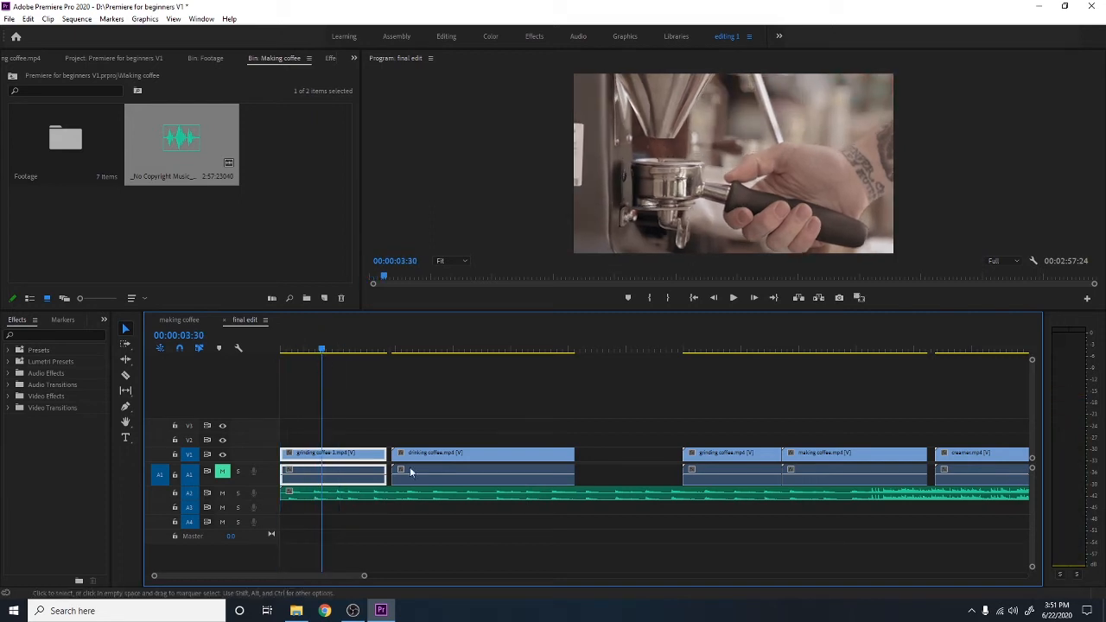
left_click_drag(444, 456, 473, 464)
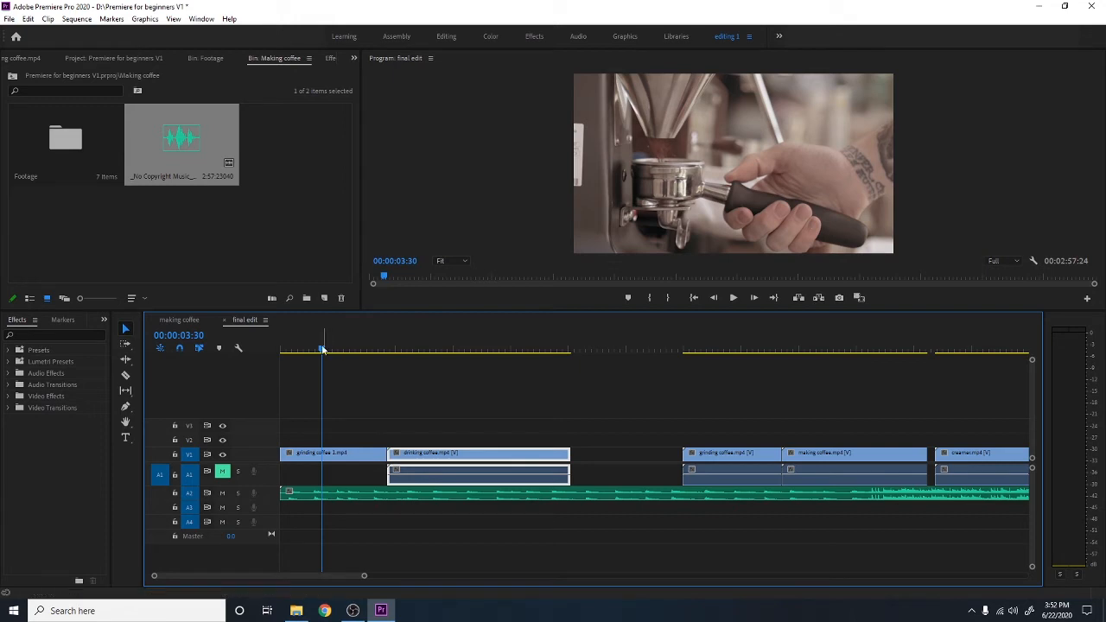
left_click_drag(323, 349, 374, 339)
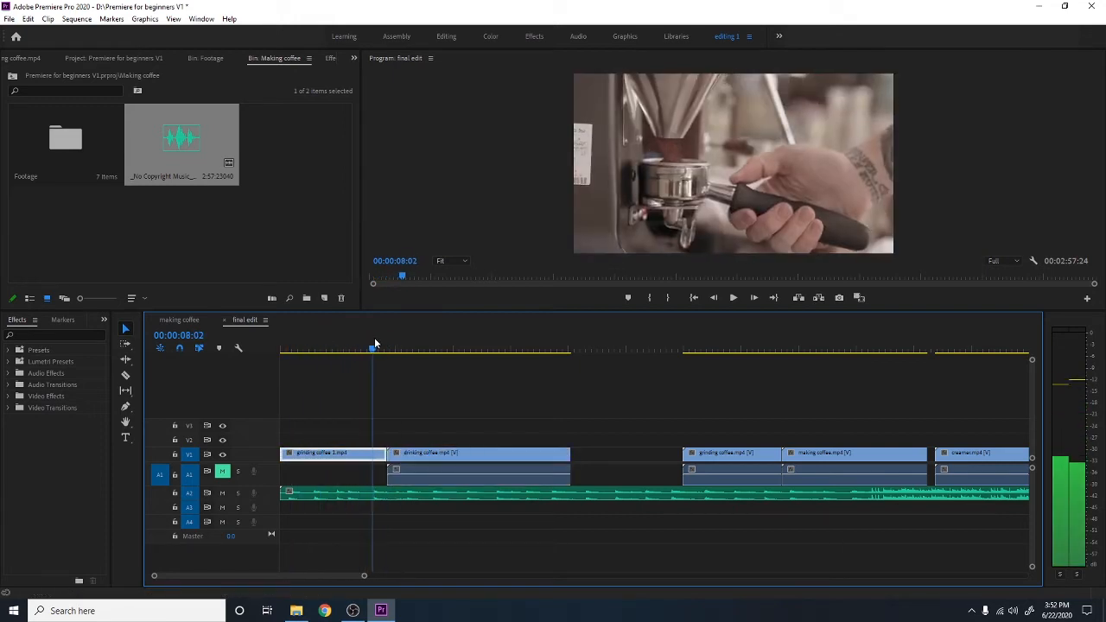
Move drinking coffee.mp4 behind creamer.mp4 and place grinding coffee.mp4 directly after grinding coffee 1.mp4.
key("minus")
left_click_drag(415, 453, 717, 458)
left_click_drag(475, 339, 513, 346)
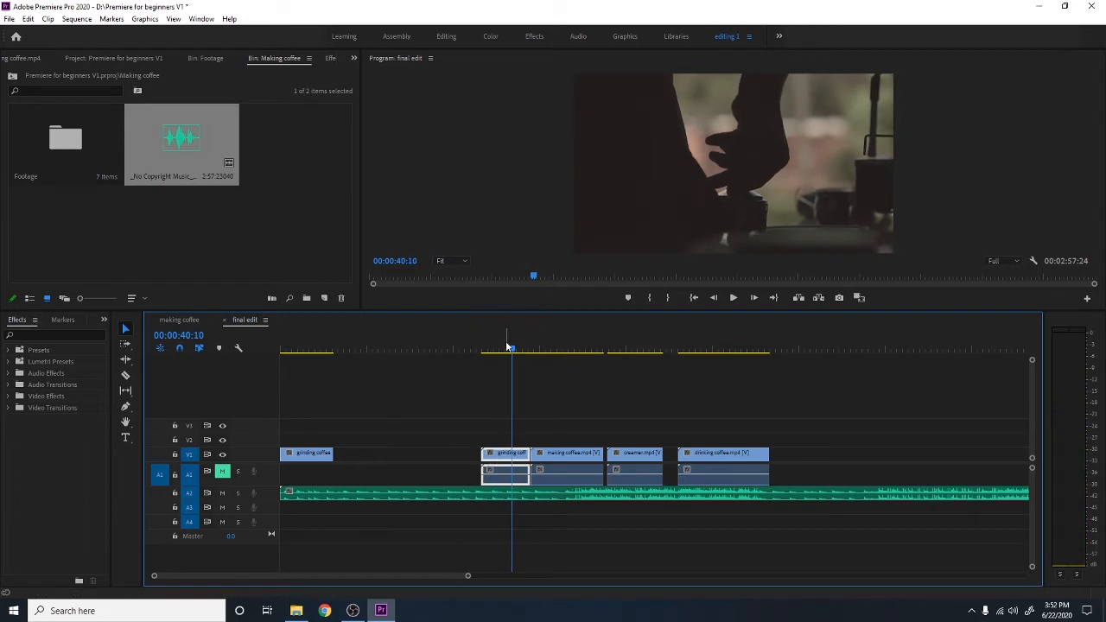
mouse_move(511, 347)
left_mouse_down()
mouse_move(535, 351)
mouse_move(521, 351)
left_mouse_up()
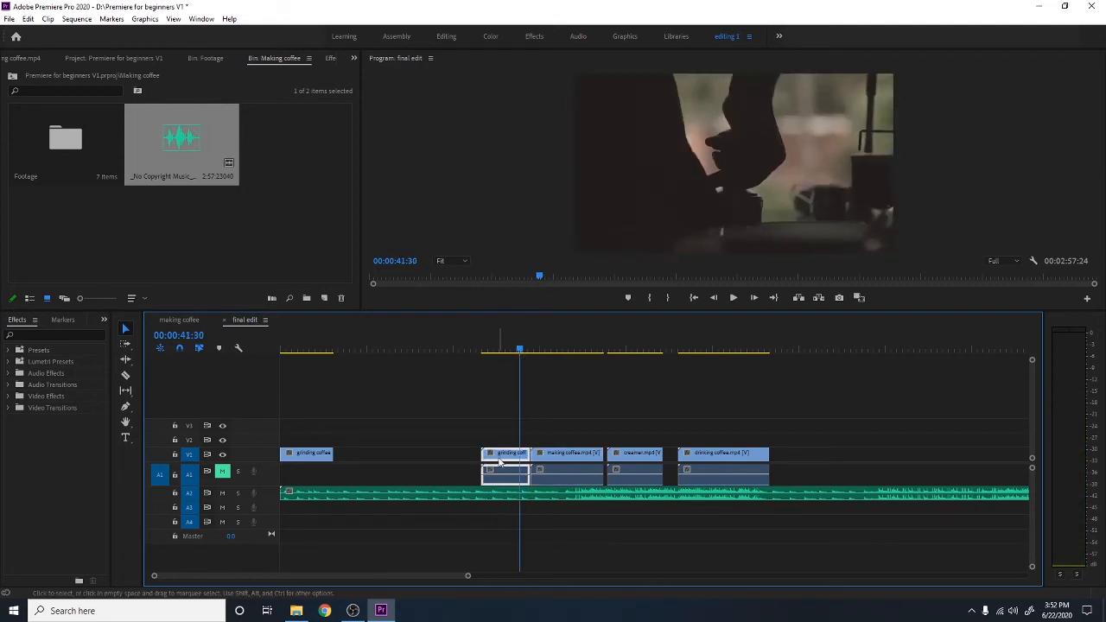
left_click_drag(501, 470, 354, 471)
Review the footage of both grinding coffee clips and making coffee.mp4 in the final edit sequence.
left_click_drag(313, 350, 347, 357)
left_click(500, 350)
left_click(535, 349)
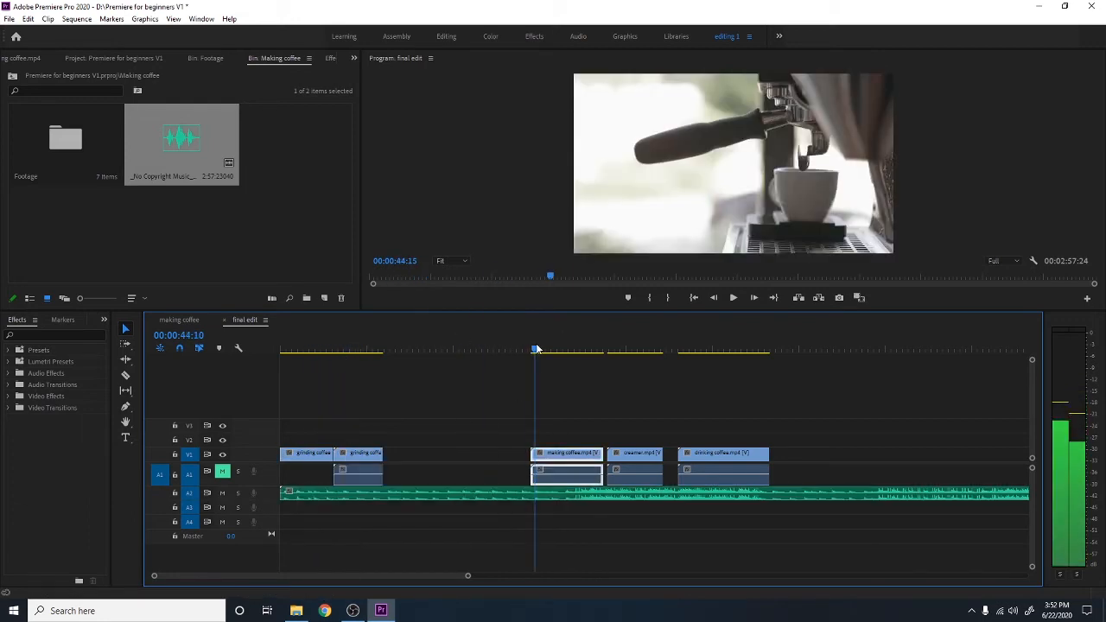
left_click(398, 350)
left_click(363, 350)
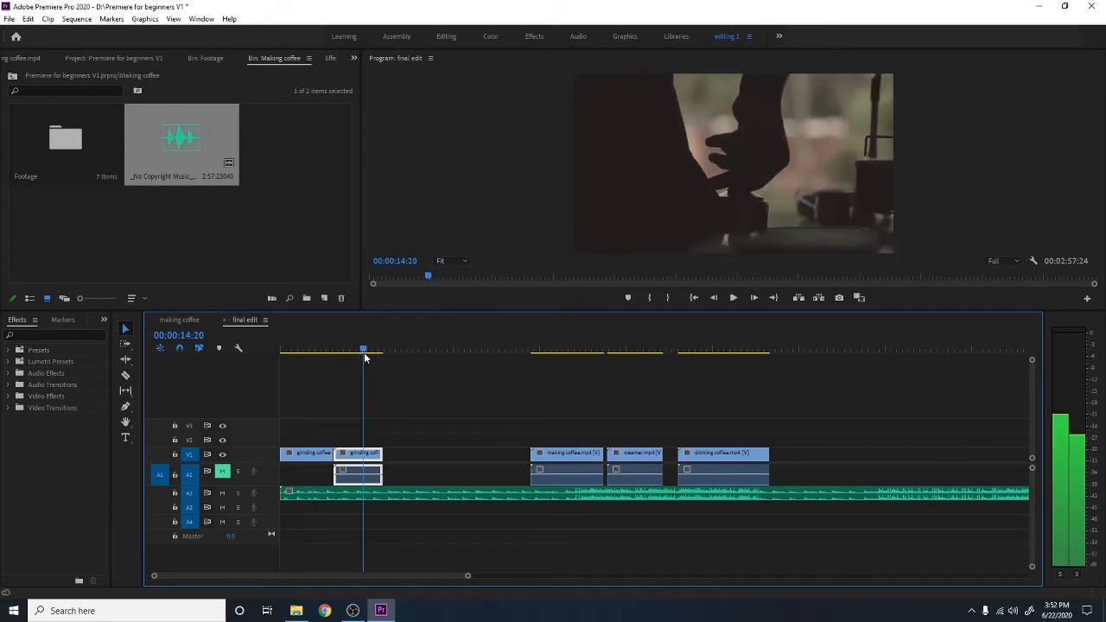
left_click_drag(364, 357, 355, 366)
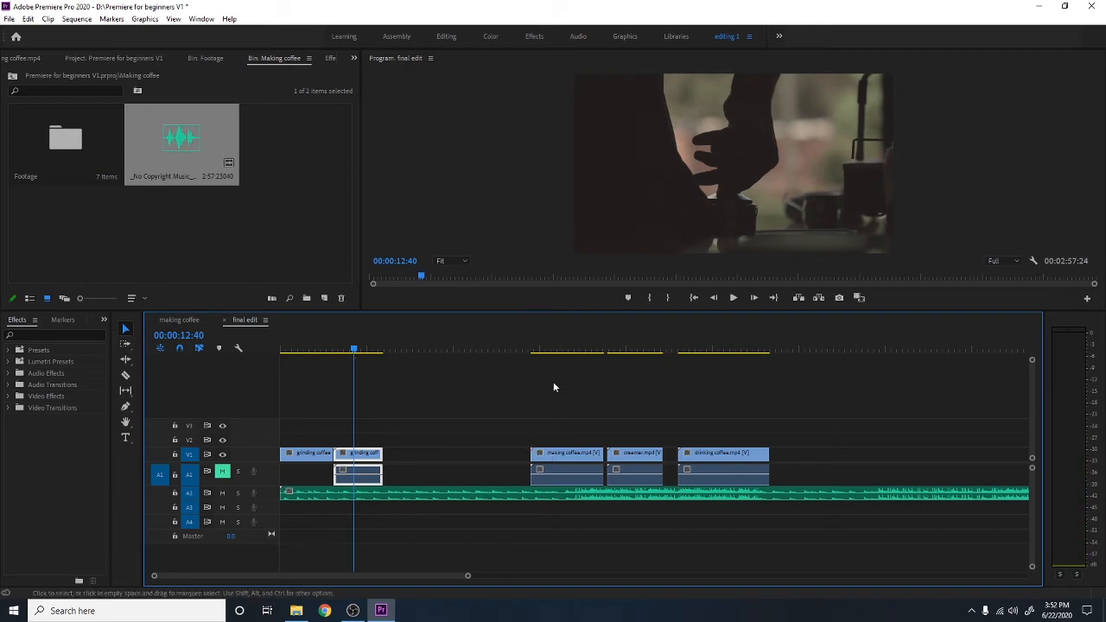
left_click(533, 358)
left_click_drag(534, 356, 379, 389)
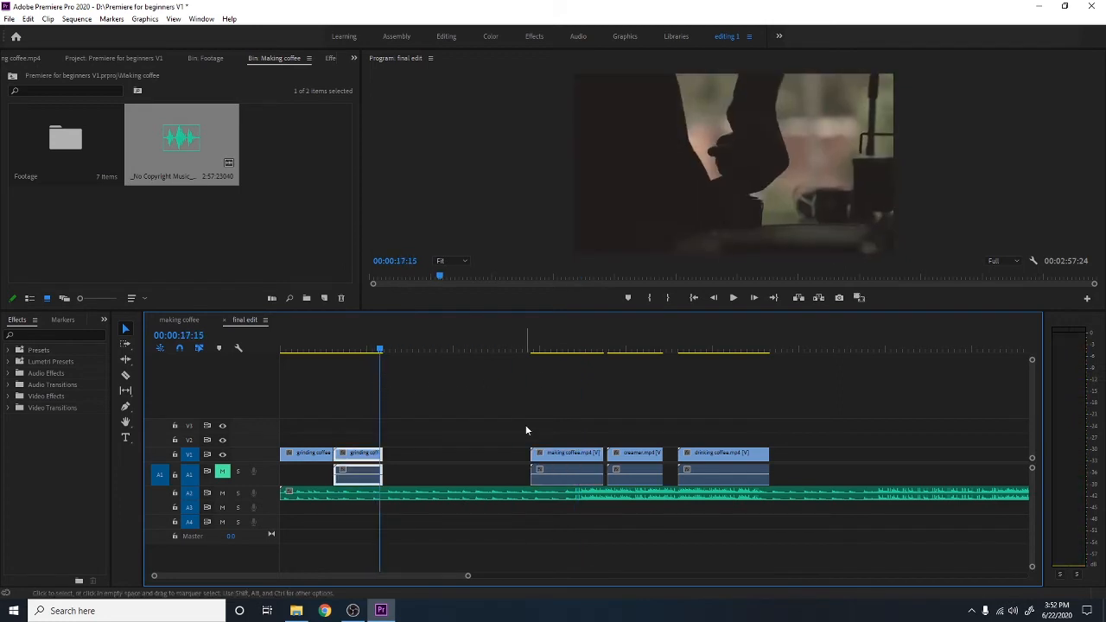
Close the gaps by placing making coffee.mp4, creamer.mp4 and drinking coffee.mp4 back to back behind grinding coffee.mp4.
left_click_drag(558, 455, 412, 456)
mouse_move(380, 350)
left_mouse_down()
mouse_move(446, 353)
mouse_move(366, 352)
mouse_move(403, 349)
mouse_move(368, 359)
mouse_move(403, 353)
mouse_move(378, 359)
mouse_move(393, 357)
left_mouse_up()
left_click_drag(408, 356, 434, 353)
left_click_drag(652, 458, 501, 458)
left_click_drag(423, 348, 479, 345)
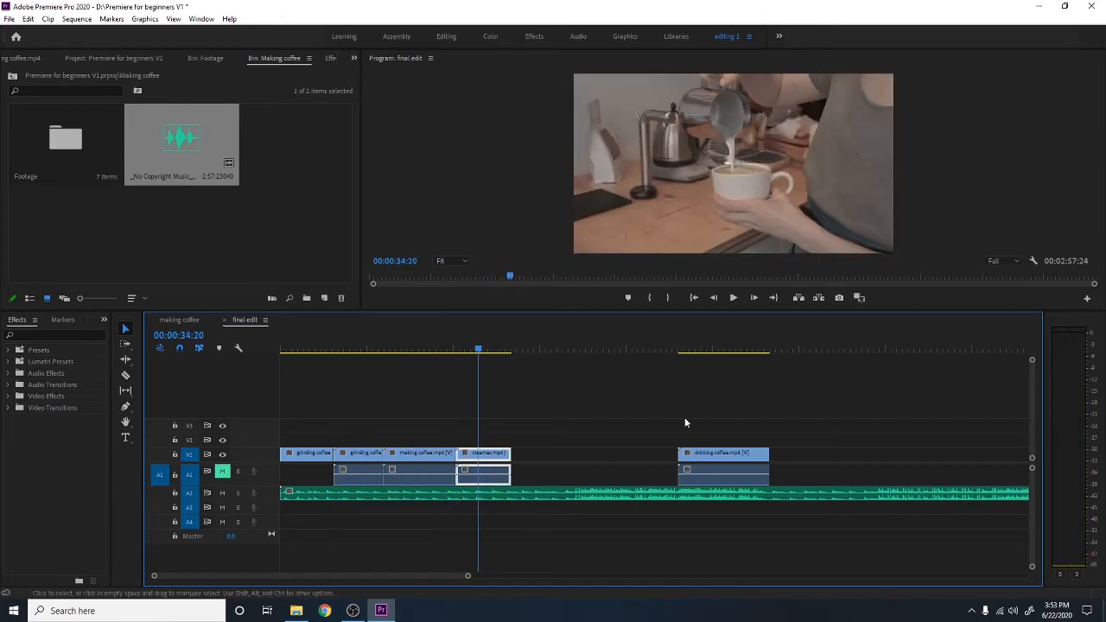
left_click_drag(709, 457, 544, 462)
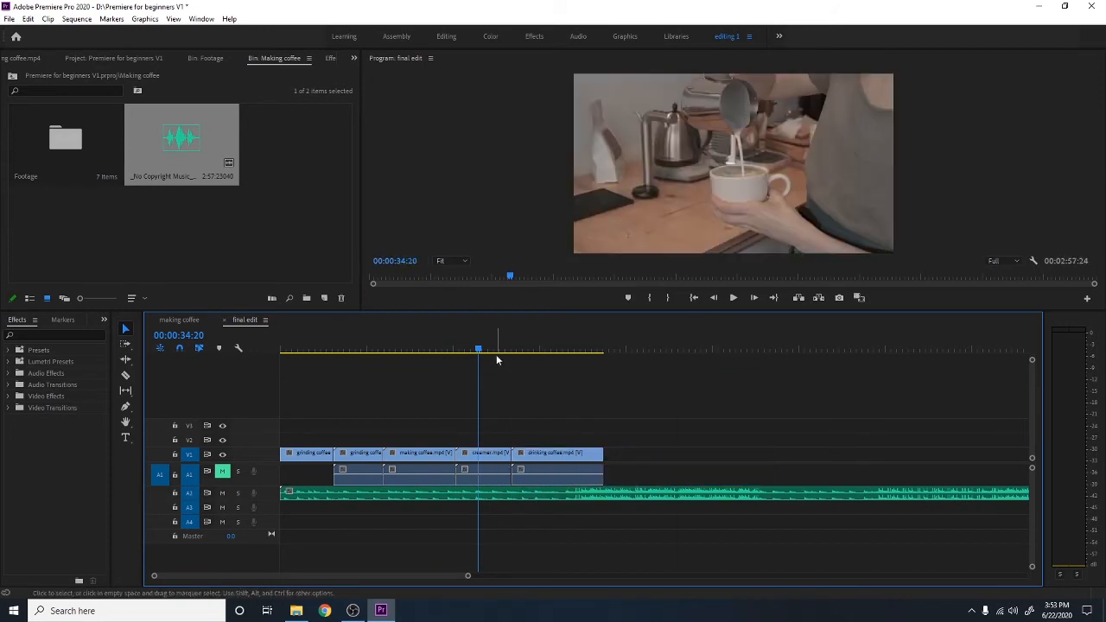
Play the sequence from its start and expand track V1 to show the clip thumbnails.
left_click_drag(490, 337, 271, 339)
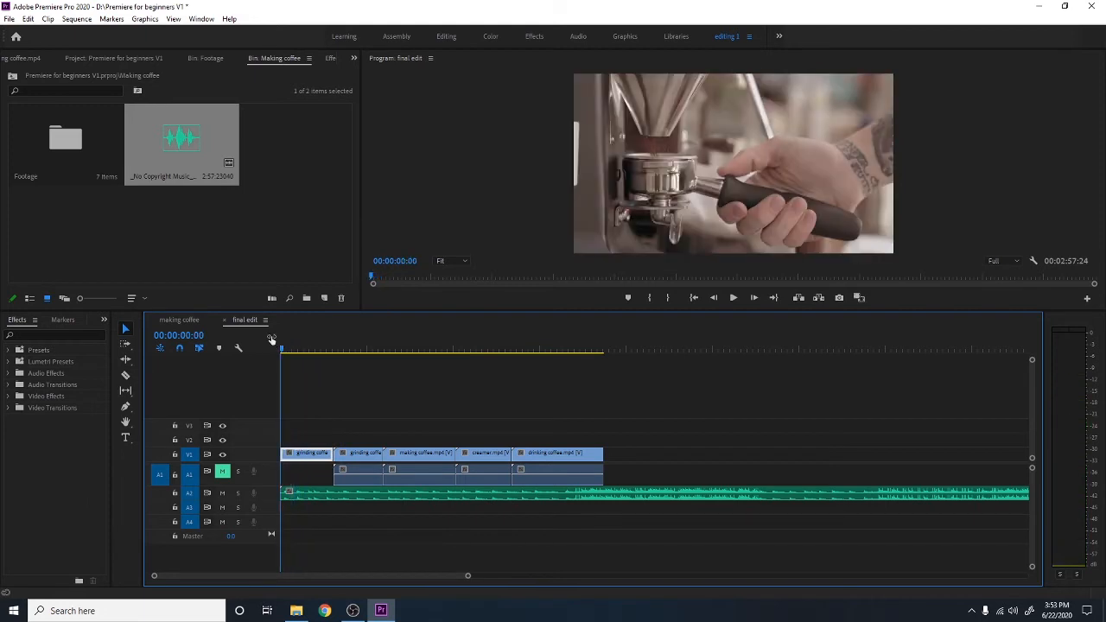
key("space")
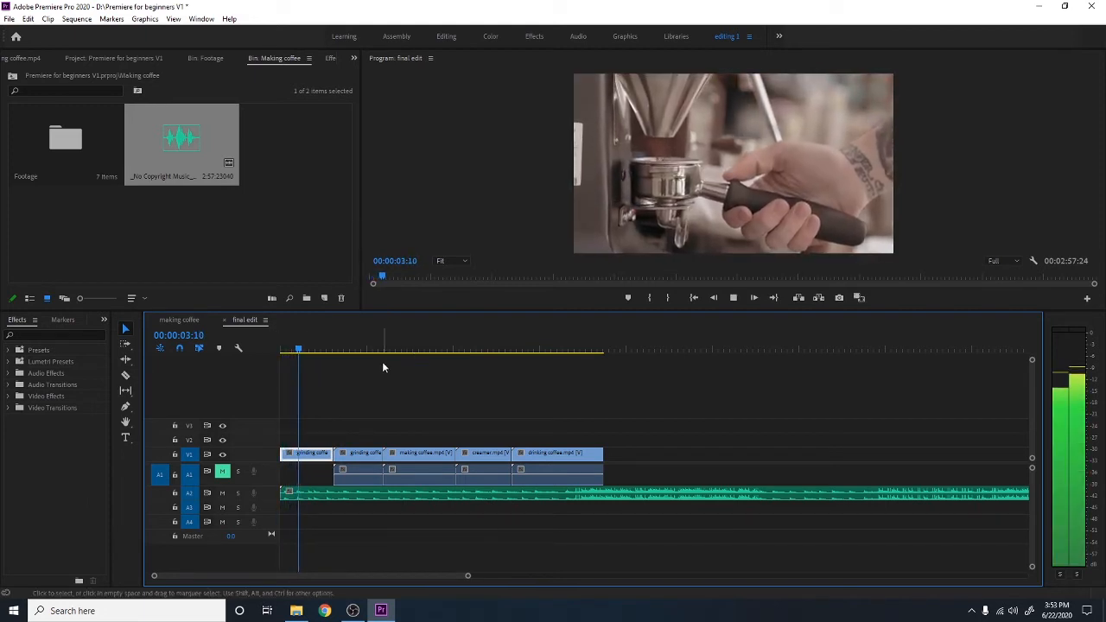
key("space")
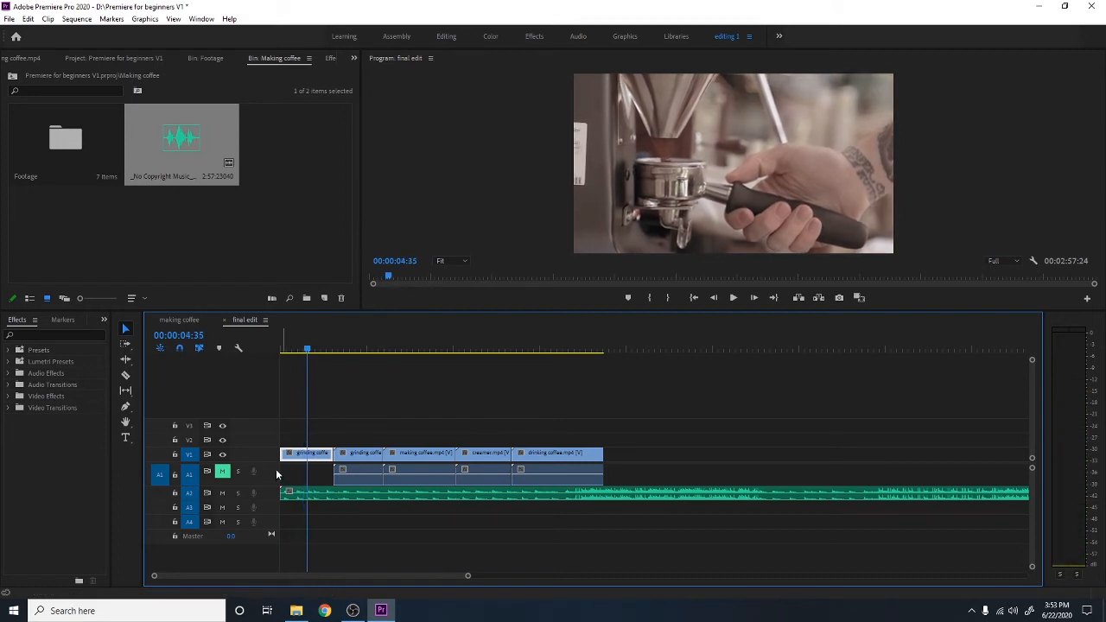
double_click(267, 455)
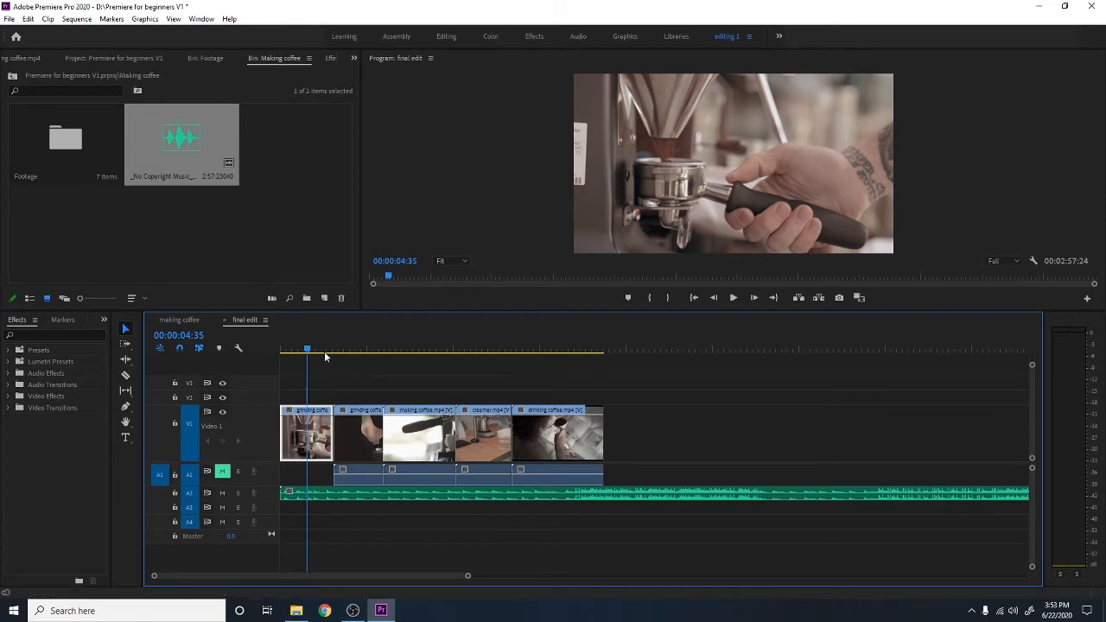
left_click(290, 353)
key("space")
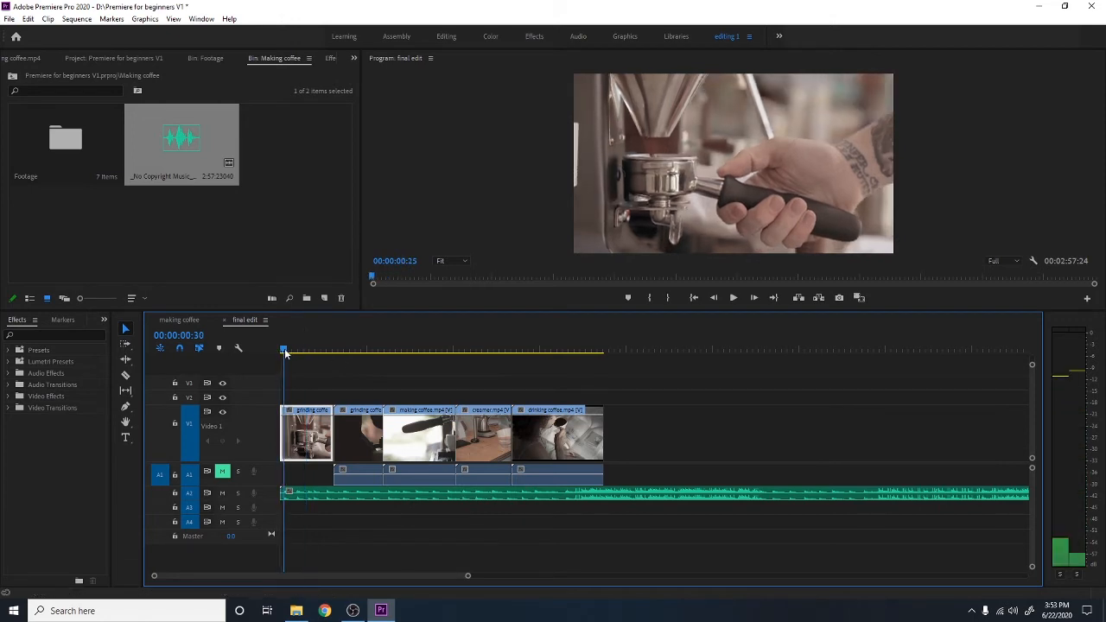
mouse_move(291, 353)
left_mouse_down()
mouse_move(322, 352)
mouse_move(292, 352)
left_mouse_up()
Display the Time Remapping speed keyframes on grinding coffee 1.mp4.
key("=")
key("=")
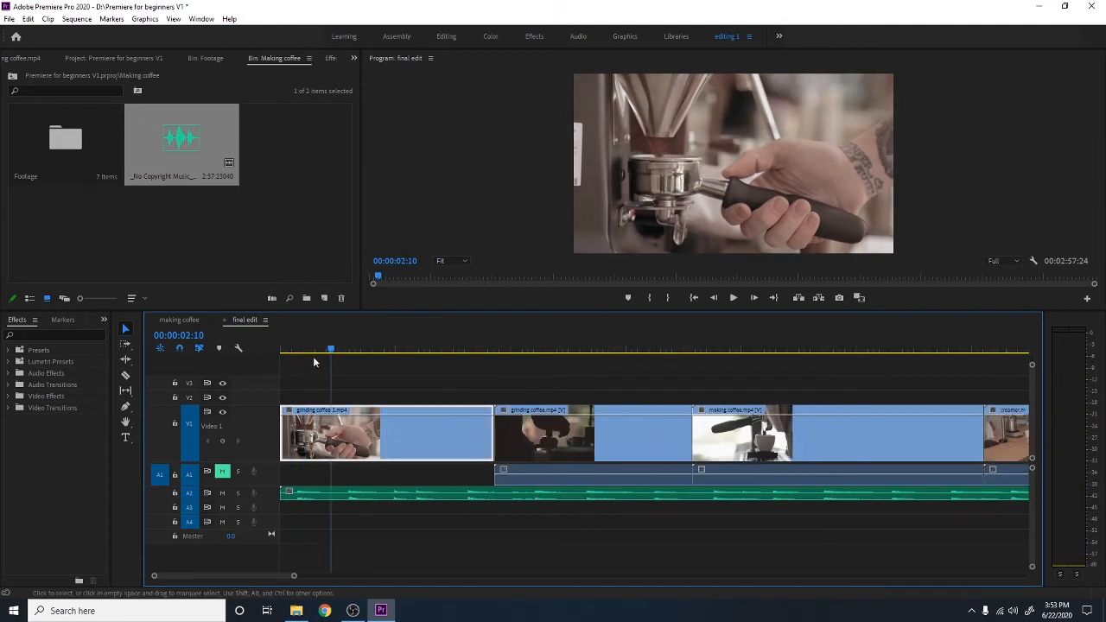
key("=")
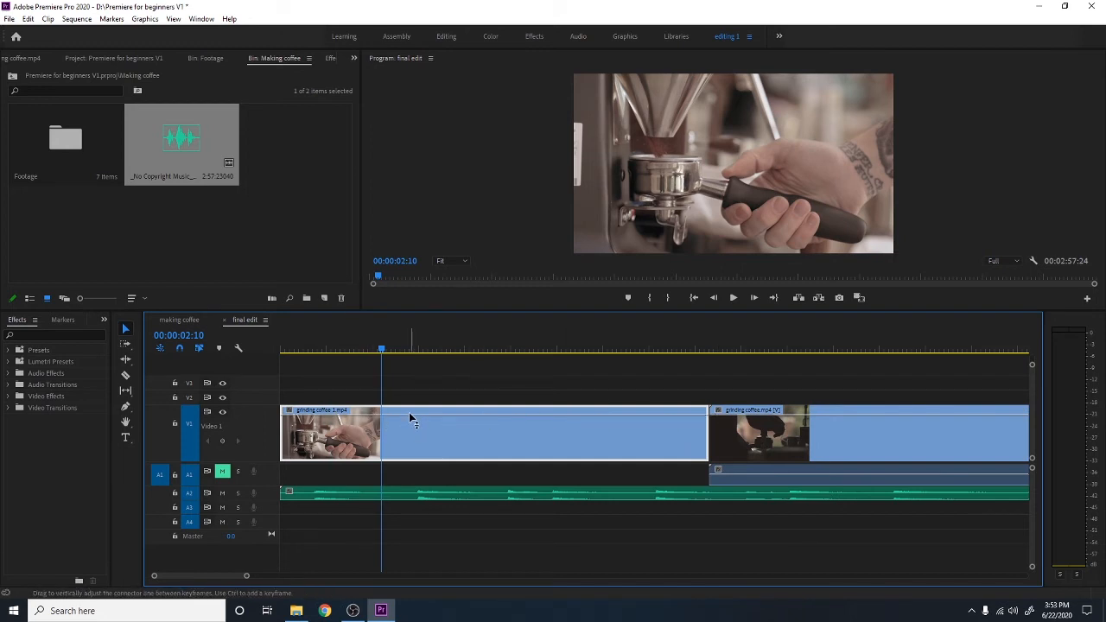
mouse_move(409, 418)
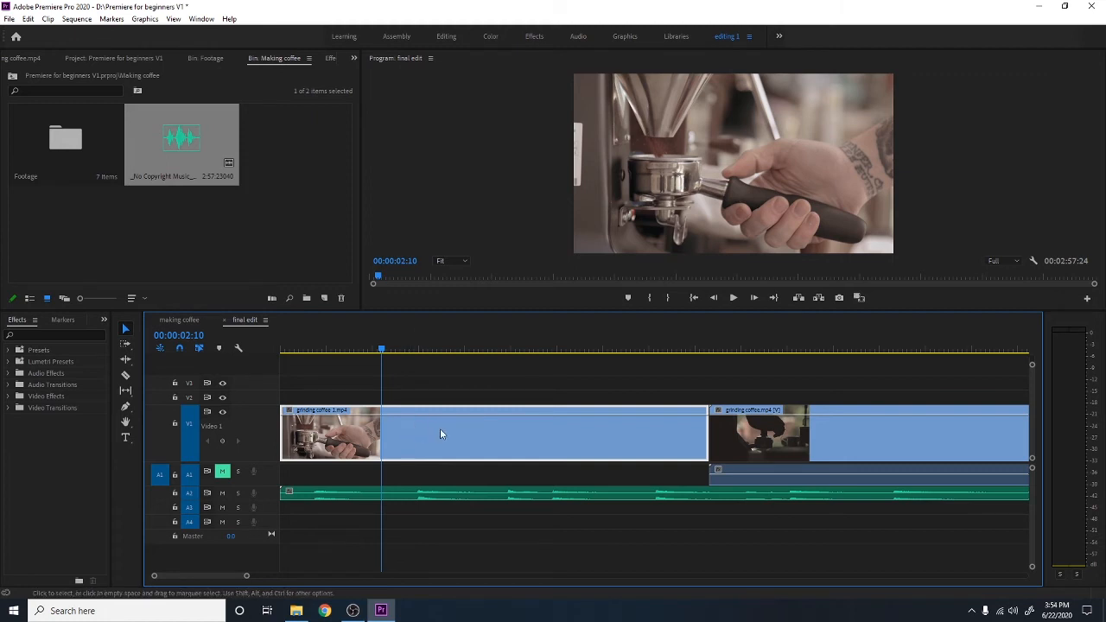
right_click(400, 419)
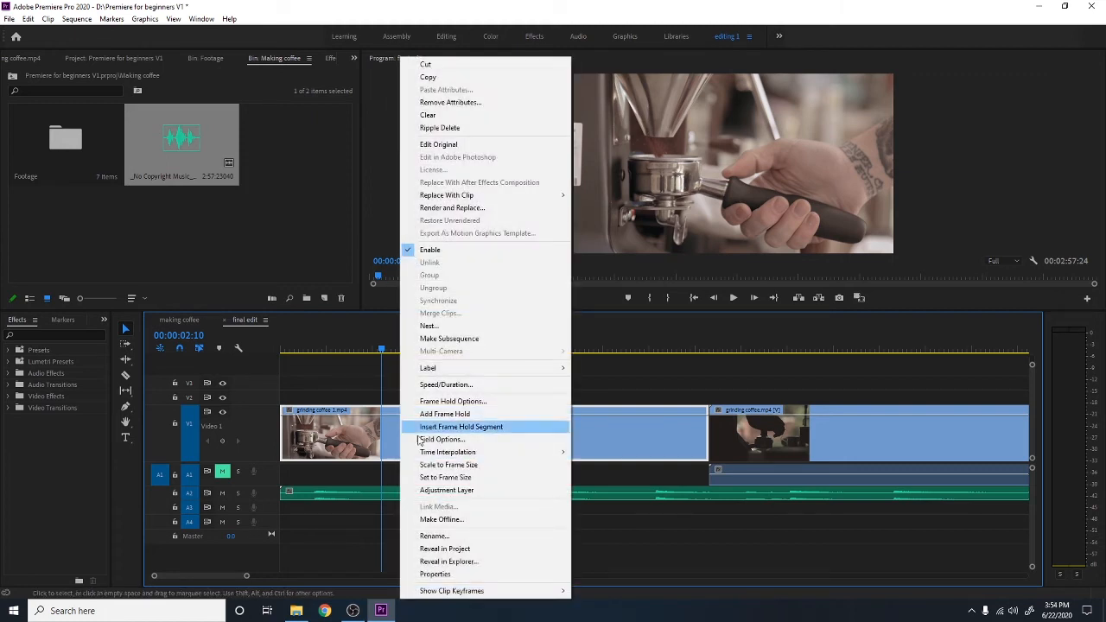
mouse_move(445, 593)
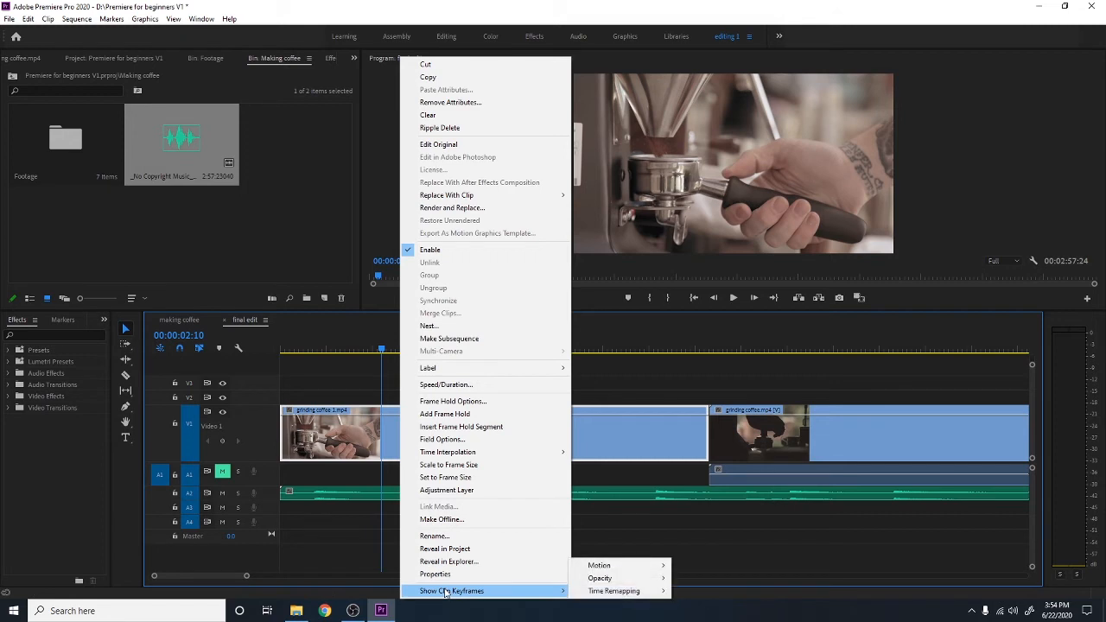
mouse_move(596, 595)
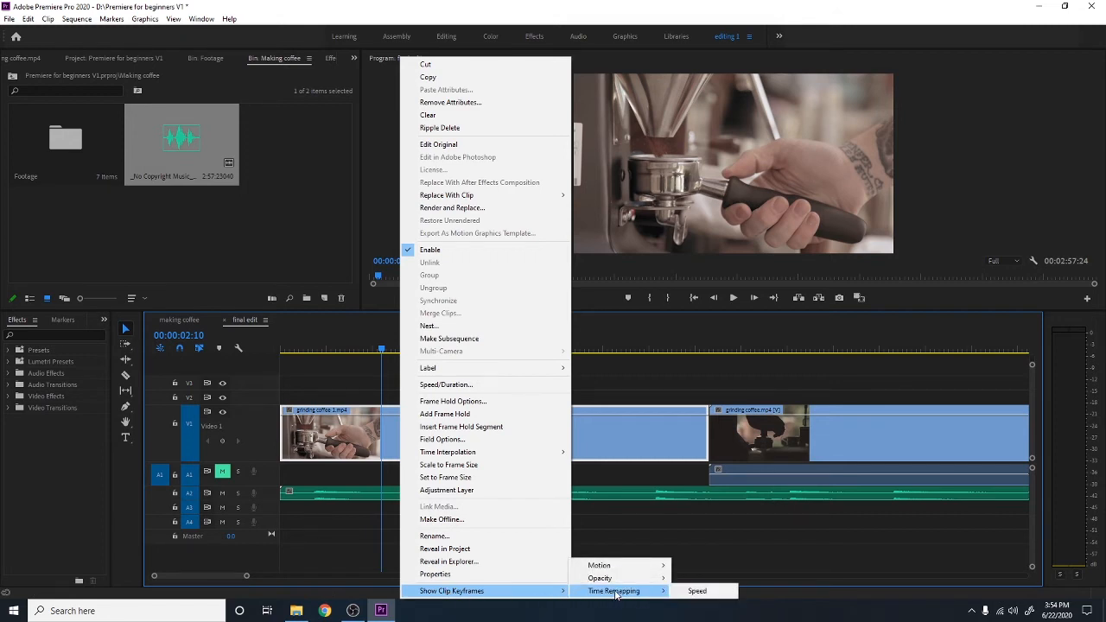
left_click(688, 591)
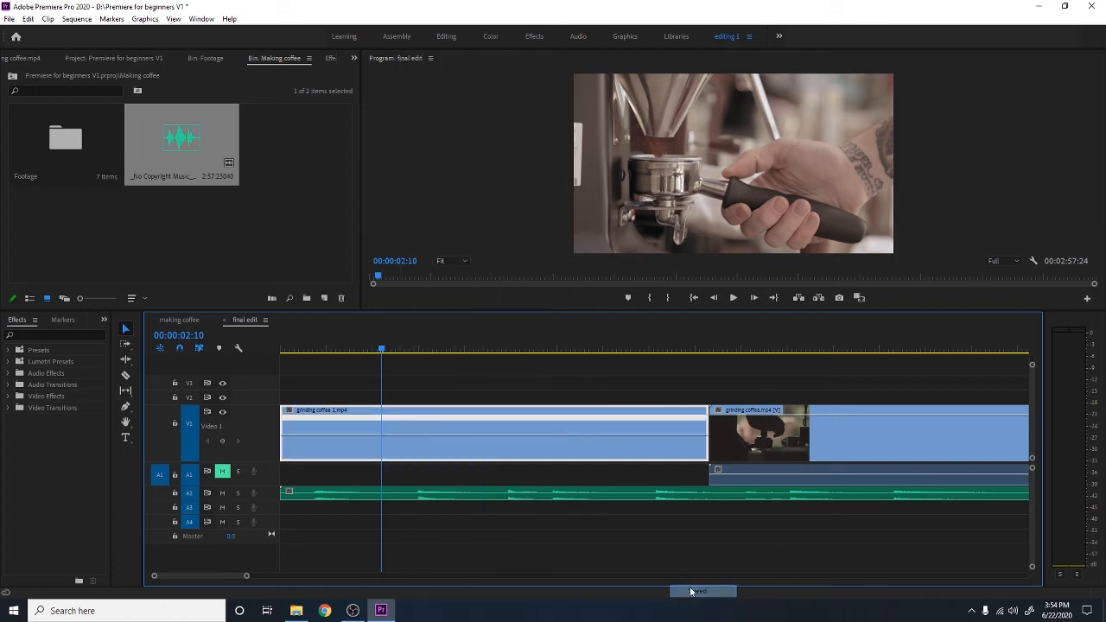
Add a speed keyframe to grinding coffee 1.mp4 at 00:00:06:12 and split it into a gradual ramp.
left_click_drag(383, 356, 568, 364)
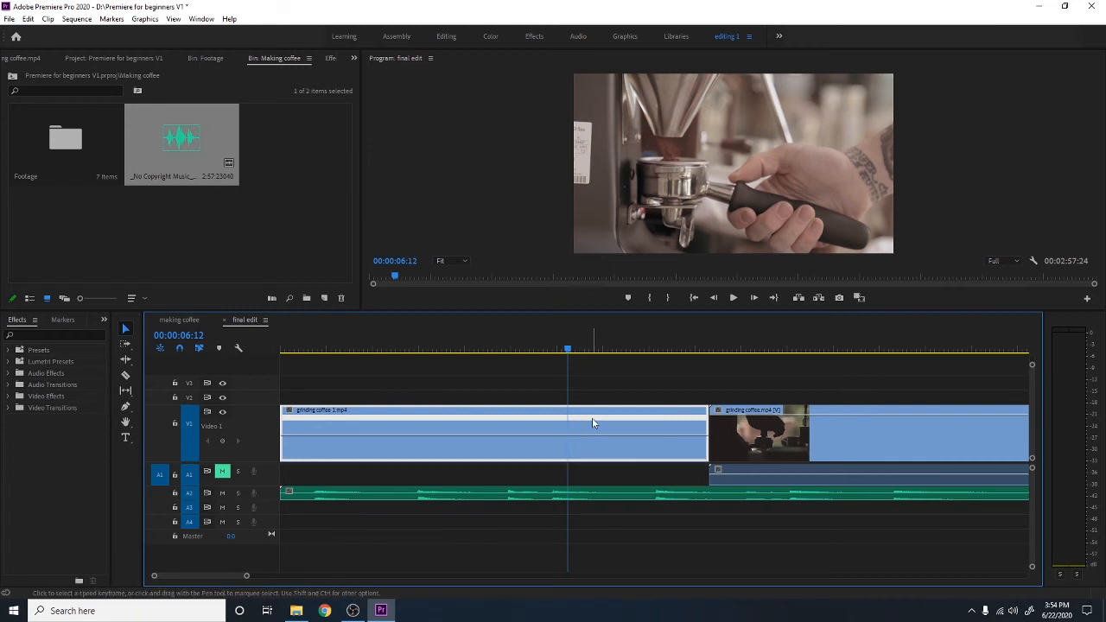
left_click(566, 436, "ctrl")
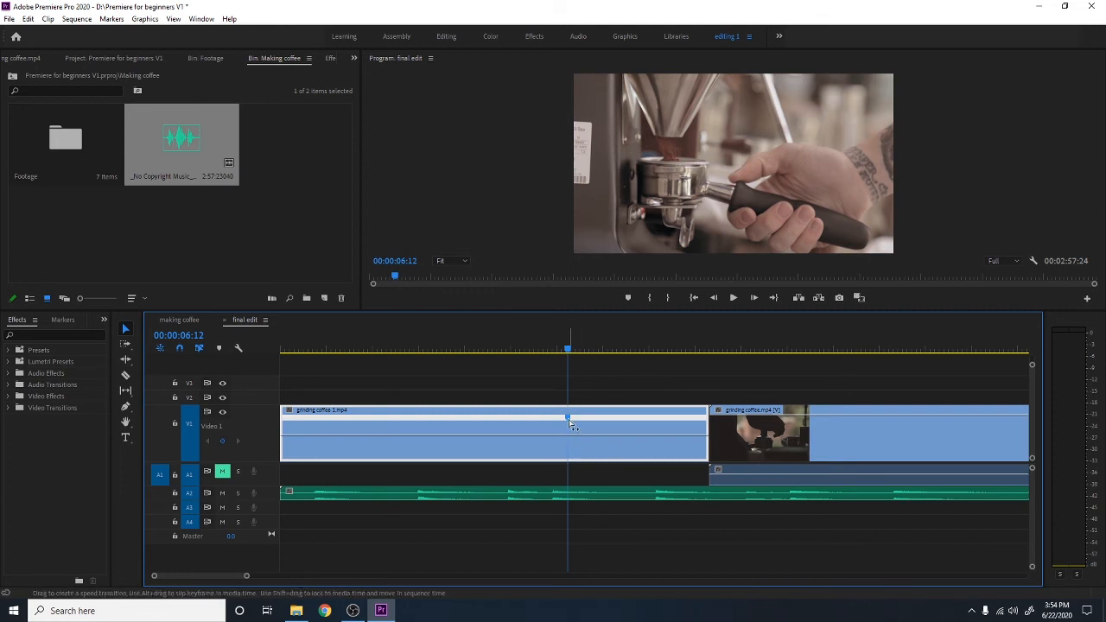
left_click_drag(568, 422, 604, 418)
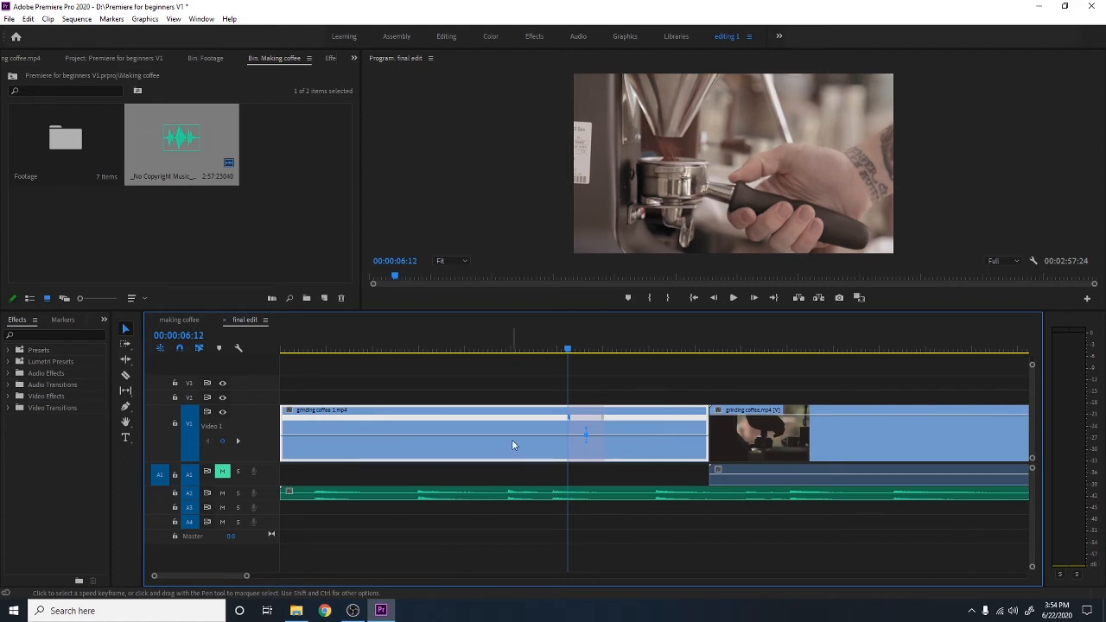
Raise the speed of grinding coffee 1.mp4 before the ramp and play back the speed change.
left_click_drag(506, 434, 506, 438)
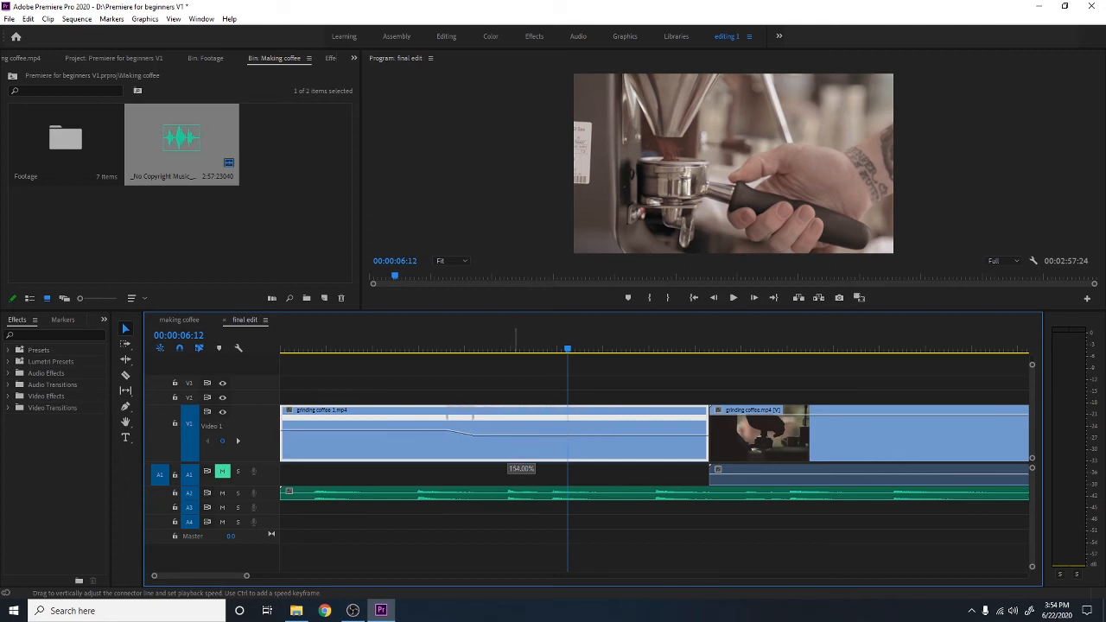
left_click_drag(506, 430, 506, 423)
key("space")
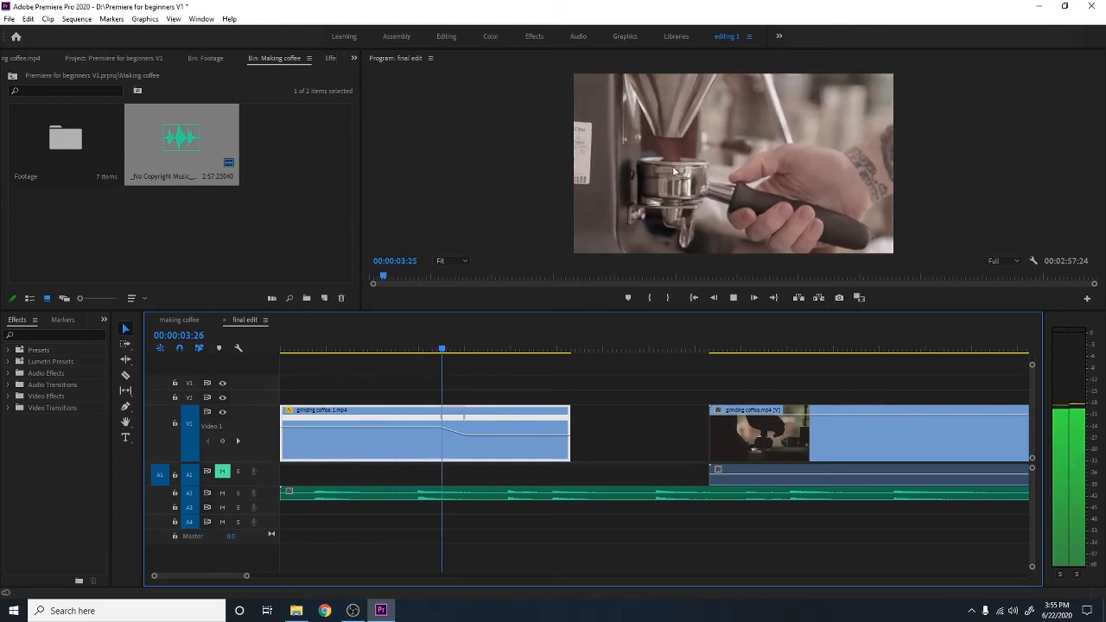
key("space")
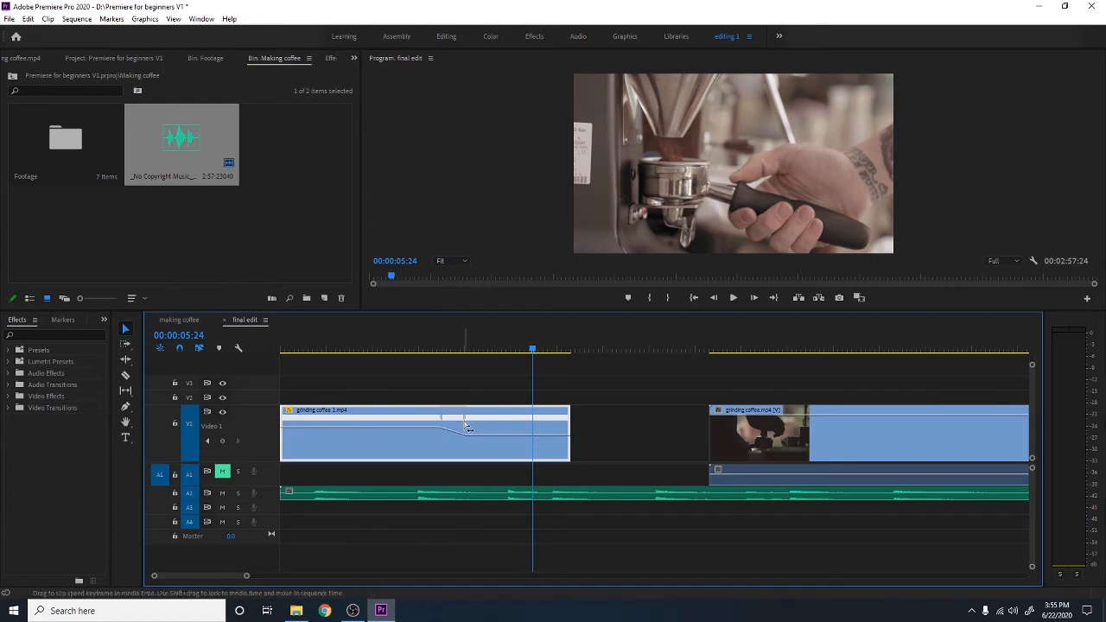
Widen the speed ramp on grinding coffee 1.mp4, strengthen its speed change and play the clip from the start.
left_click_drag(465, 419, 501, 430)
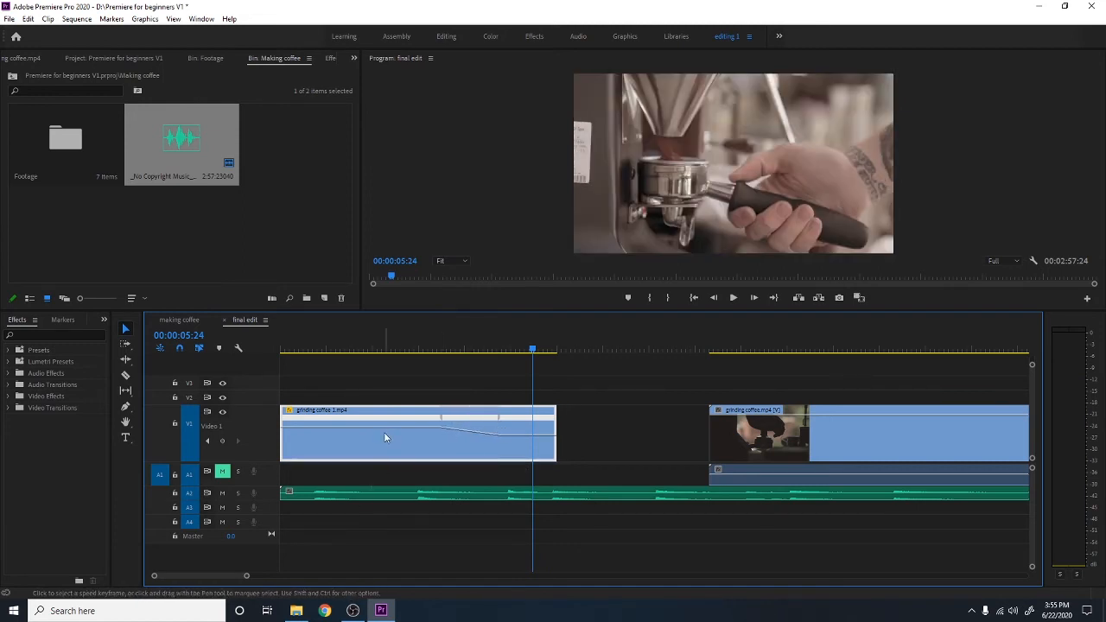
left_click_drag(389, 417, 346, 422)
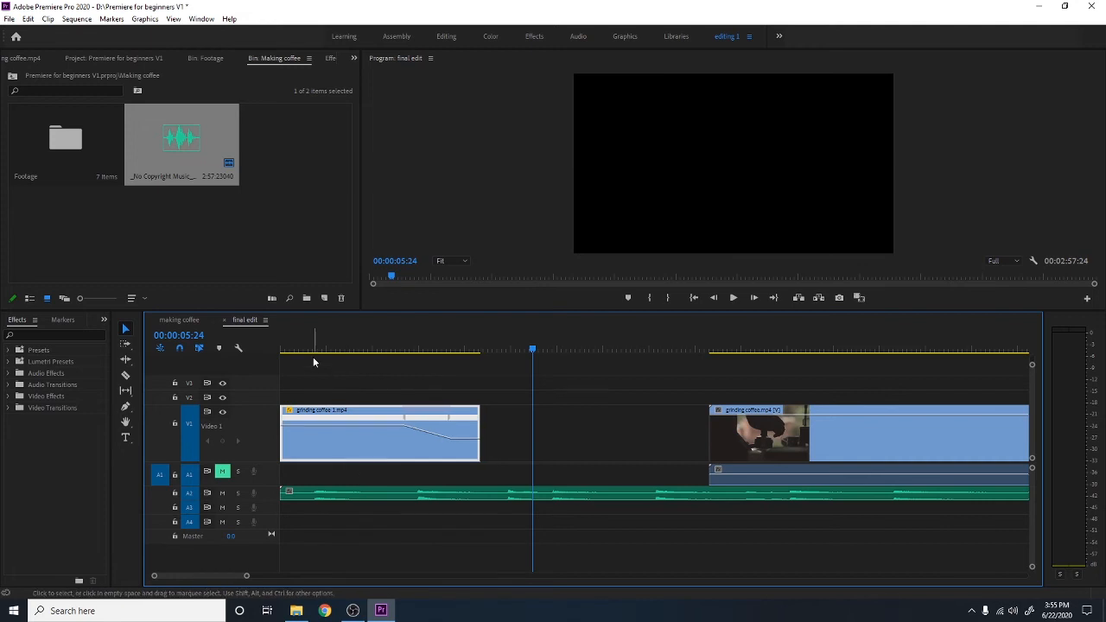
key("Home")
key("space")
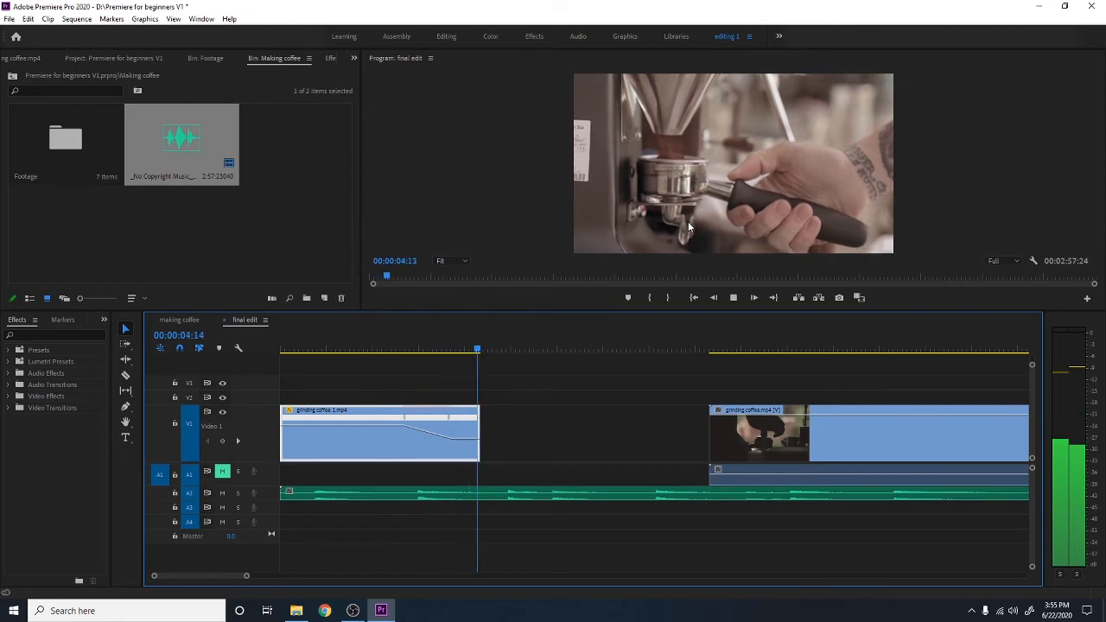
left_click_drag(421, 348, 422, 324)
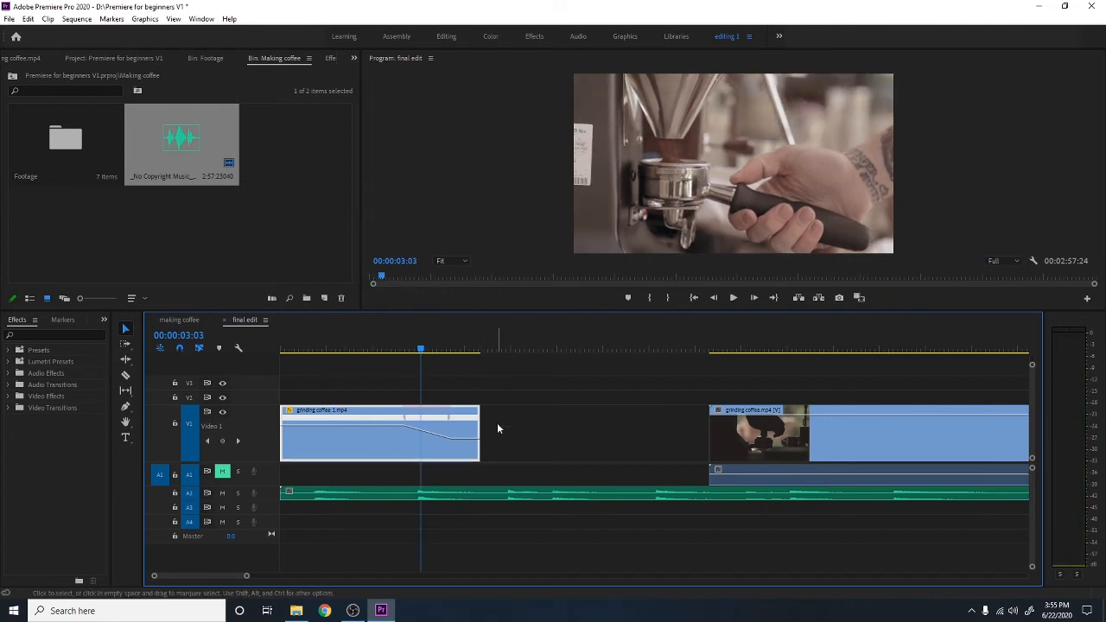
Extend the end of grinding coffee 1.mp4 to about 8 seconds, then lengthen its speed ramp and shift it later.
left_click_drag(473, 414, 660, 406)
left_click_drag(466, 349, 639, 324)
left_click(639, 421)
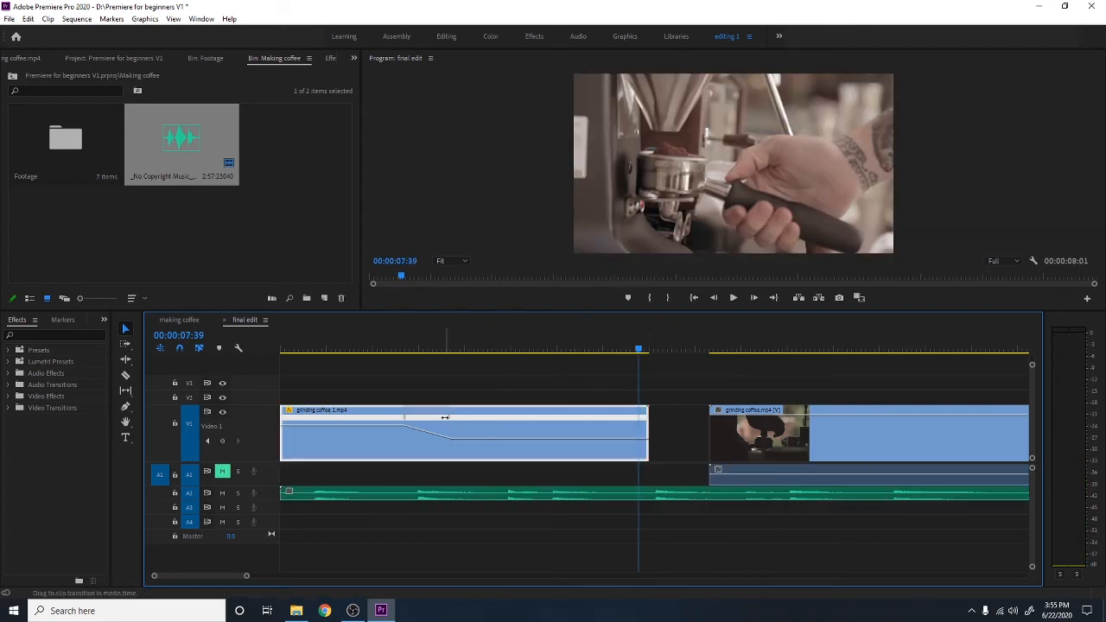
left_click_drag(449, 417, 562, 421)
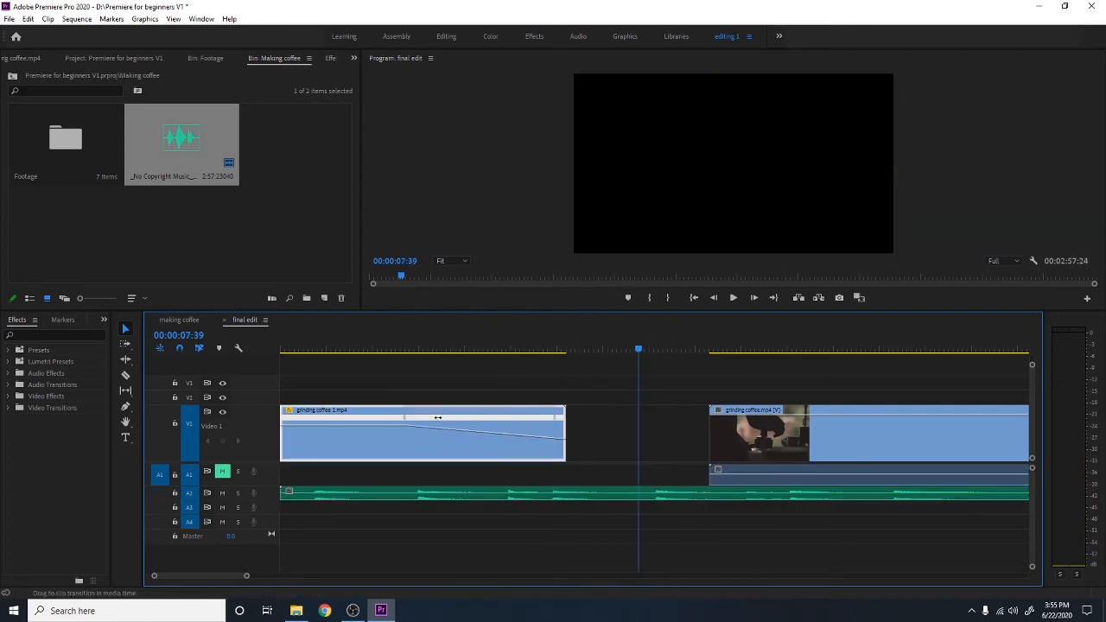
left_click_drag(409, 423, 392, 429)
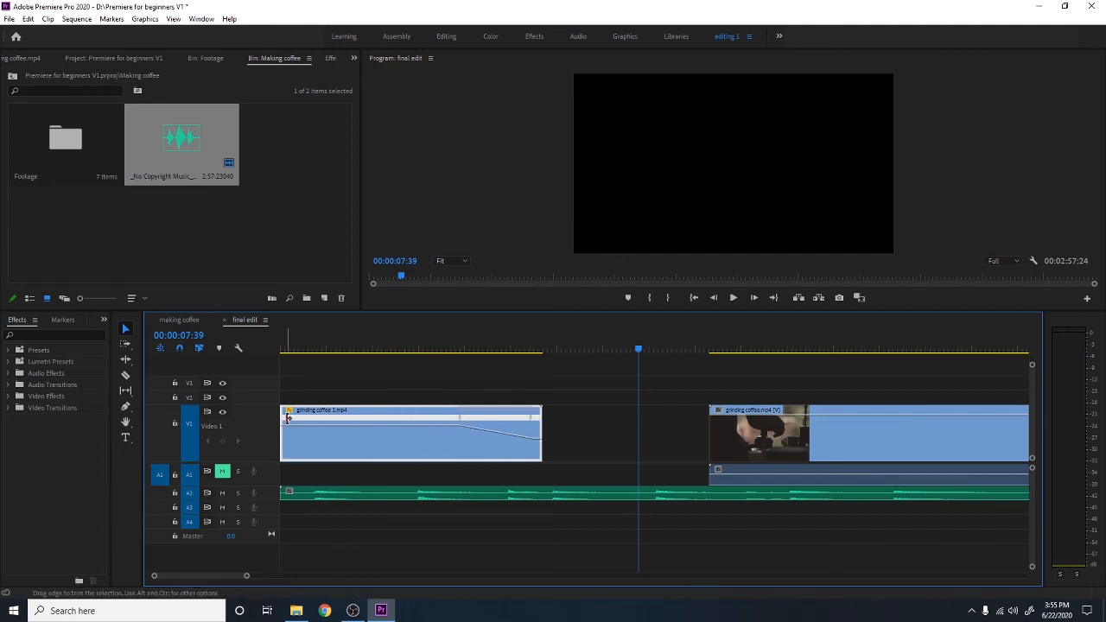
Trim about 1.5 seconds off the start of grinding coffee 1.mp4 and play back the ramp.
left_click_drag(282, 427, 352, 419)
left_click(352, 348)
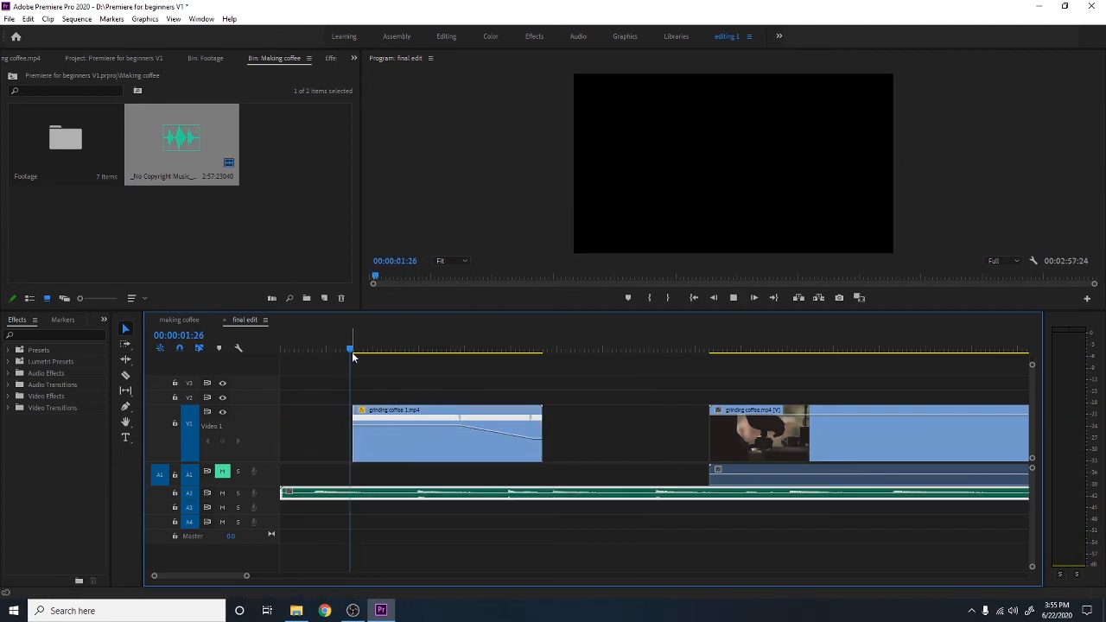
key("space")
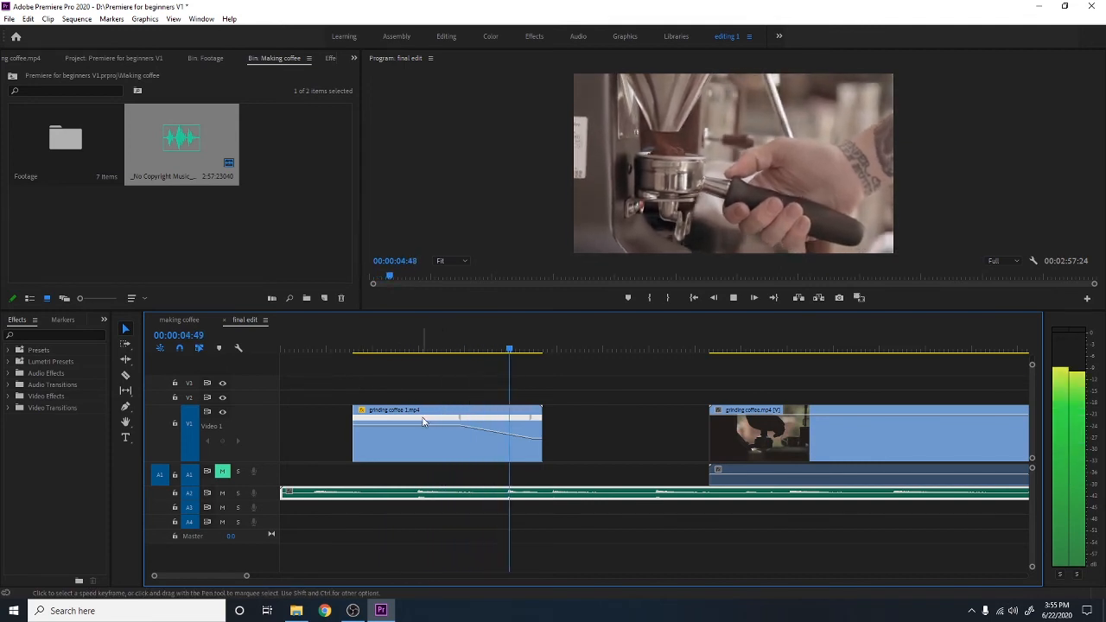
Shorten the speed ramp on grinding coffee 1.mp4 by moving its end keyframe earlier, and position the playhead at 00:00:05:10.
left_click(532, 428)
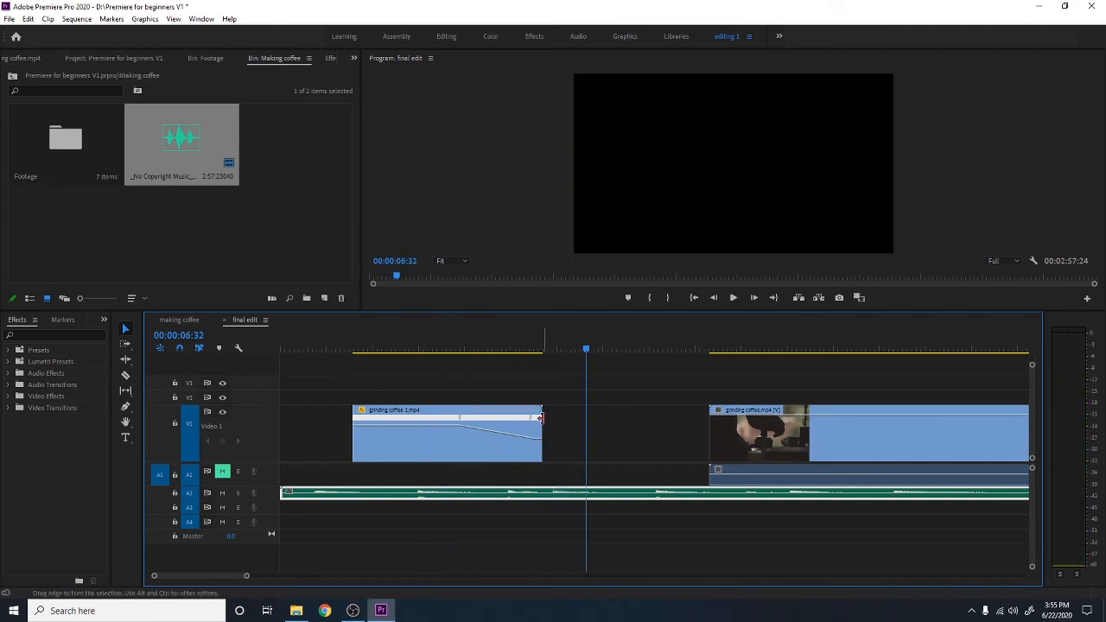
left_click_drag(531, 423, 523, 426)
left_click(519, 332)
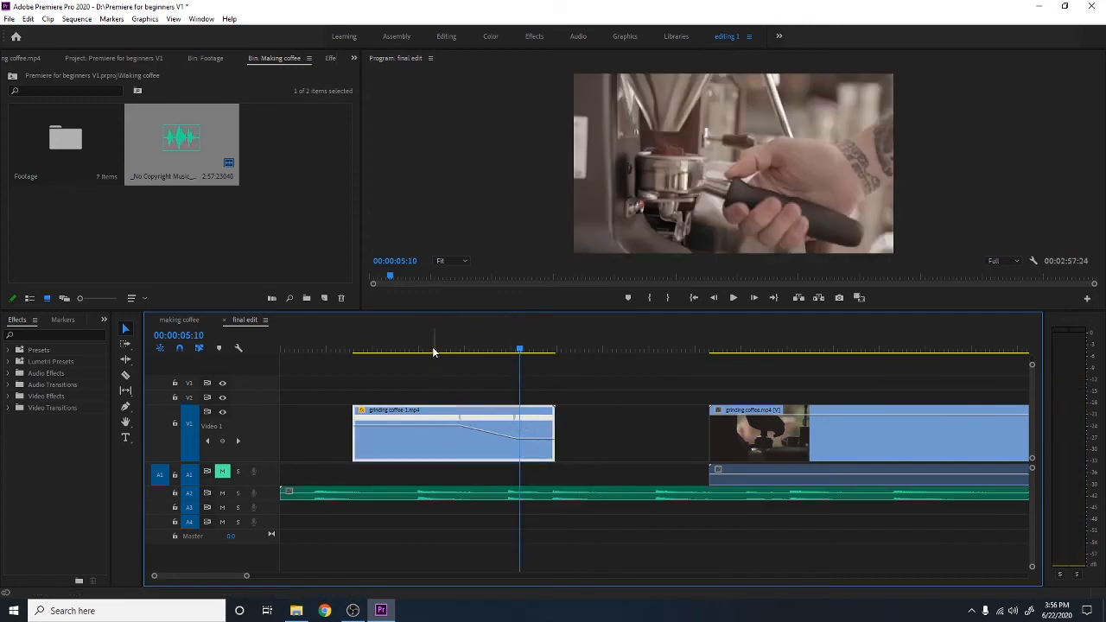
Preview the start of grinding coffee 1.mp4, then close the gaps before and after it by ripple-deleting the empty space.
left_click(371, 354)
key("space")
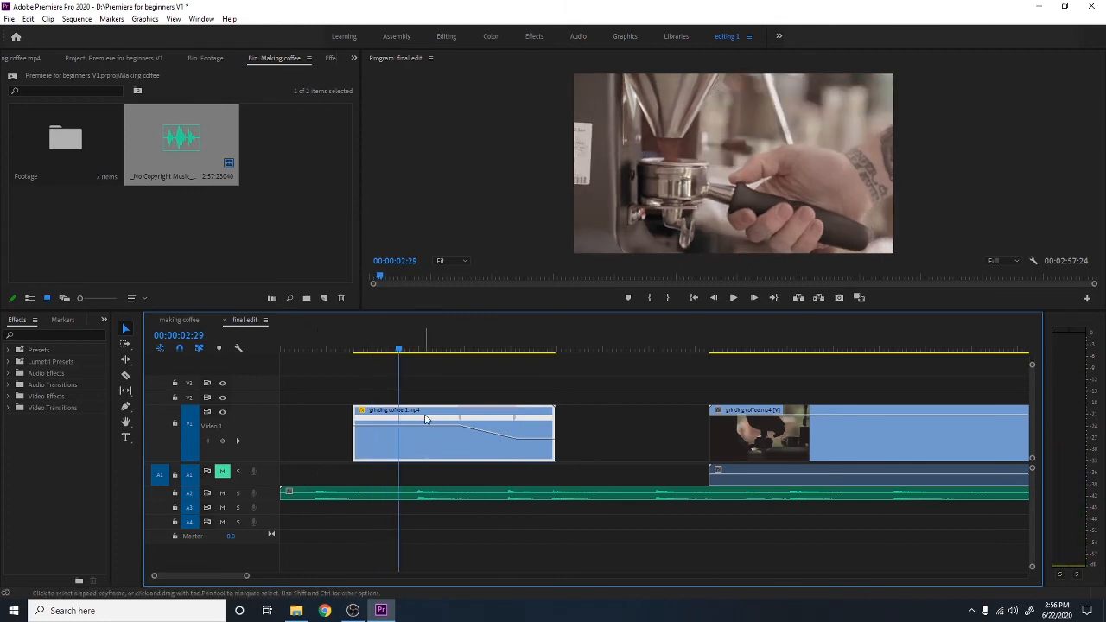
left_click_drag(423, 419, 510, 444)
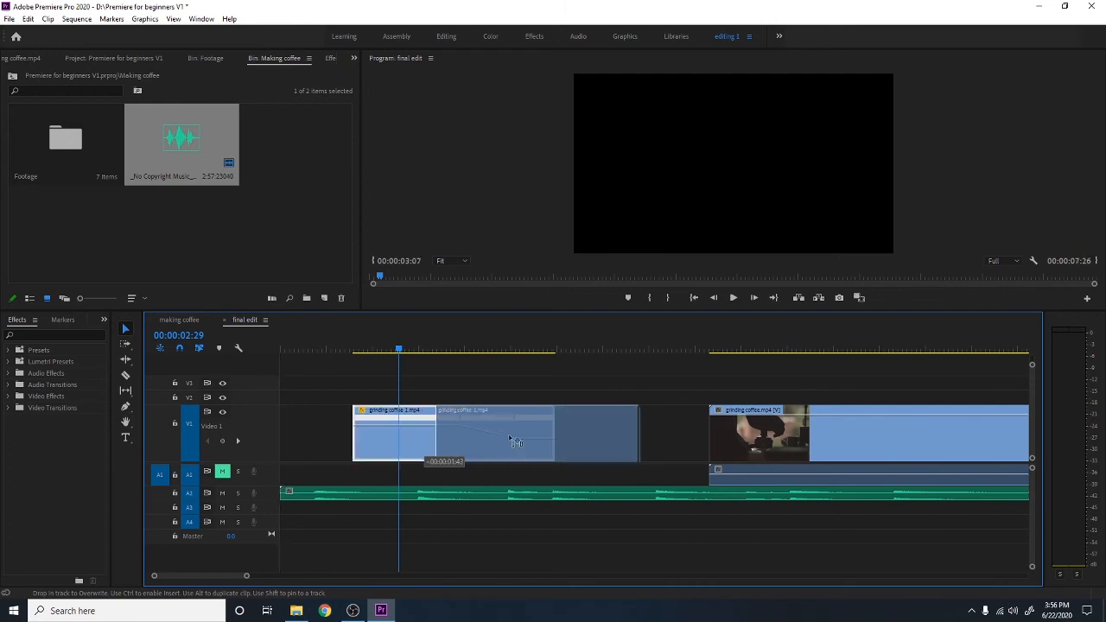
left_click(328, 437)
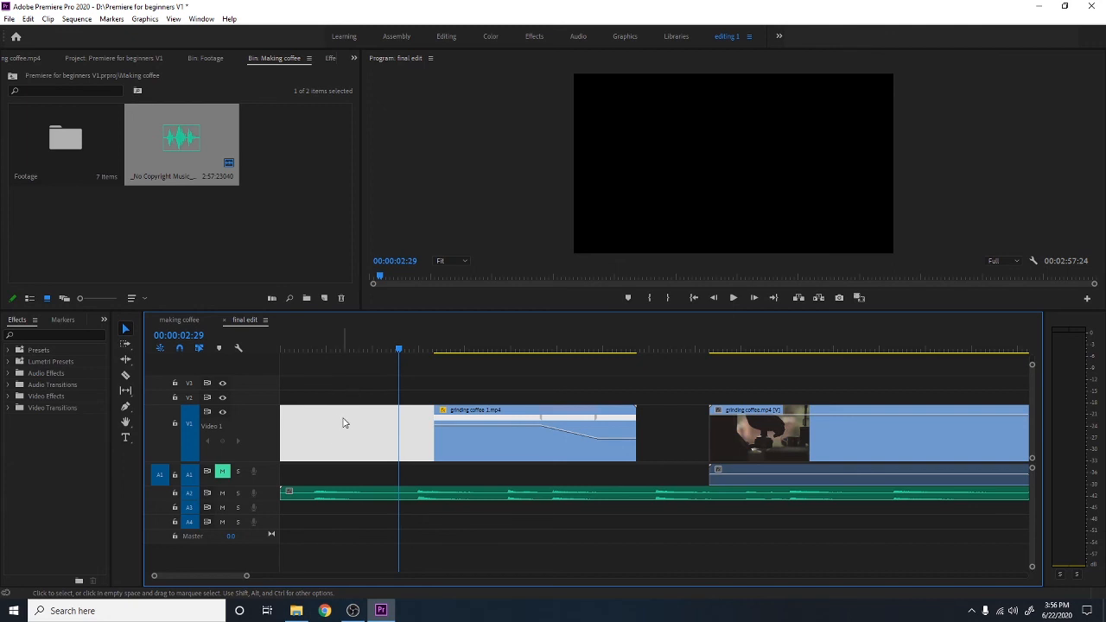
key("Delete")
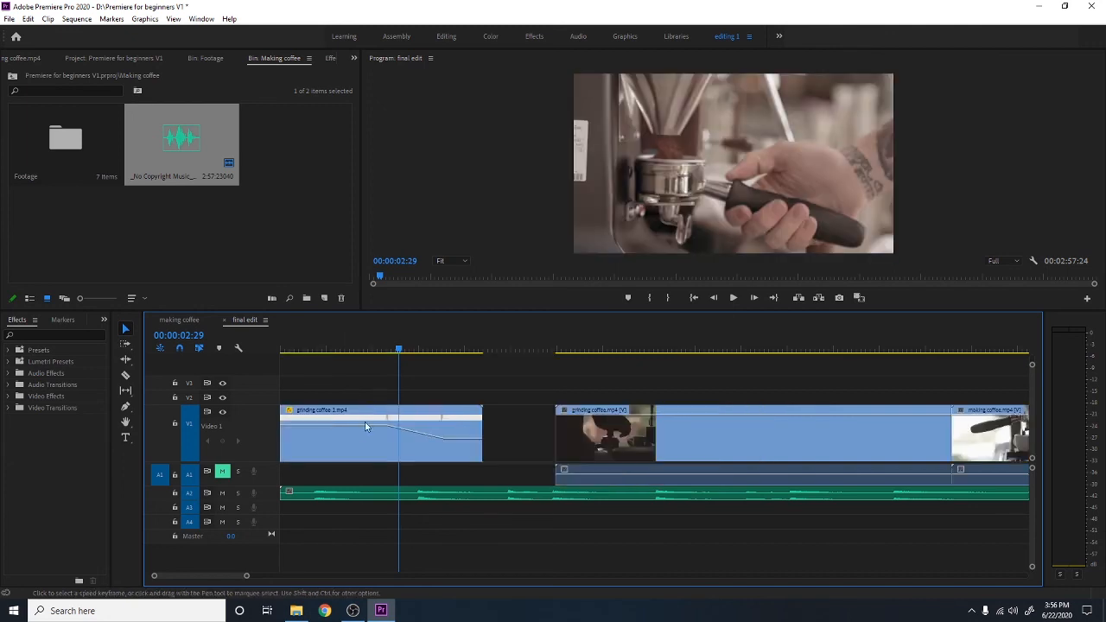
left_click(534, 437)
key("Delete")
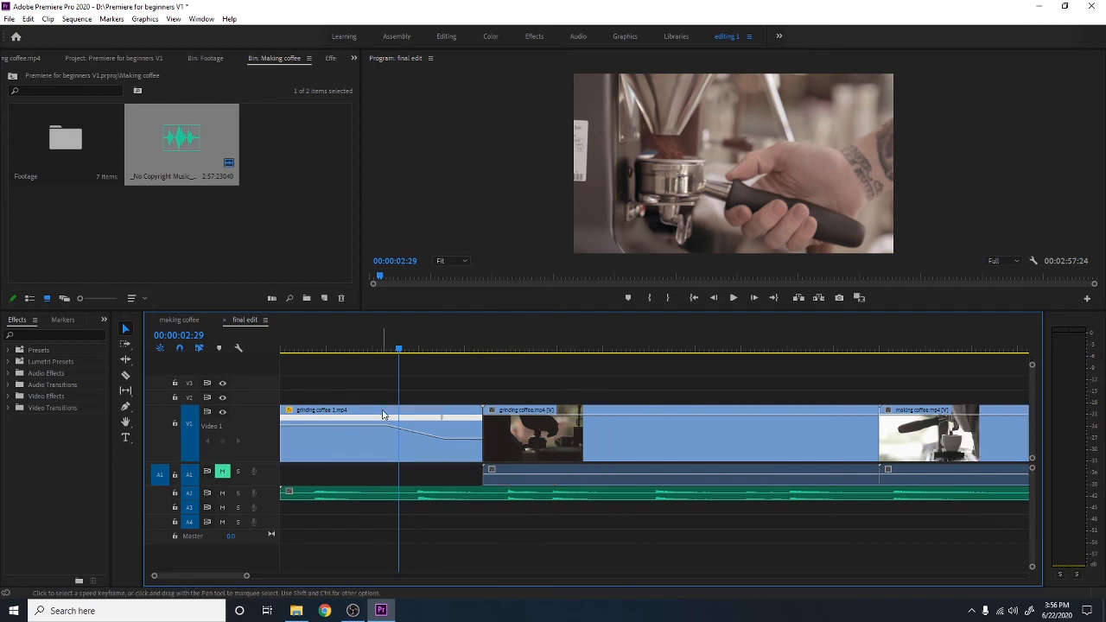
Play the sequence from the beginning through the cut into grinding coffee.mp4.
left_click(377, 349)
key("Home")
key("space")
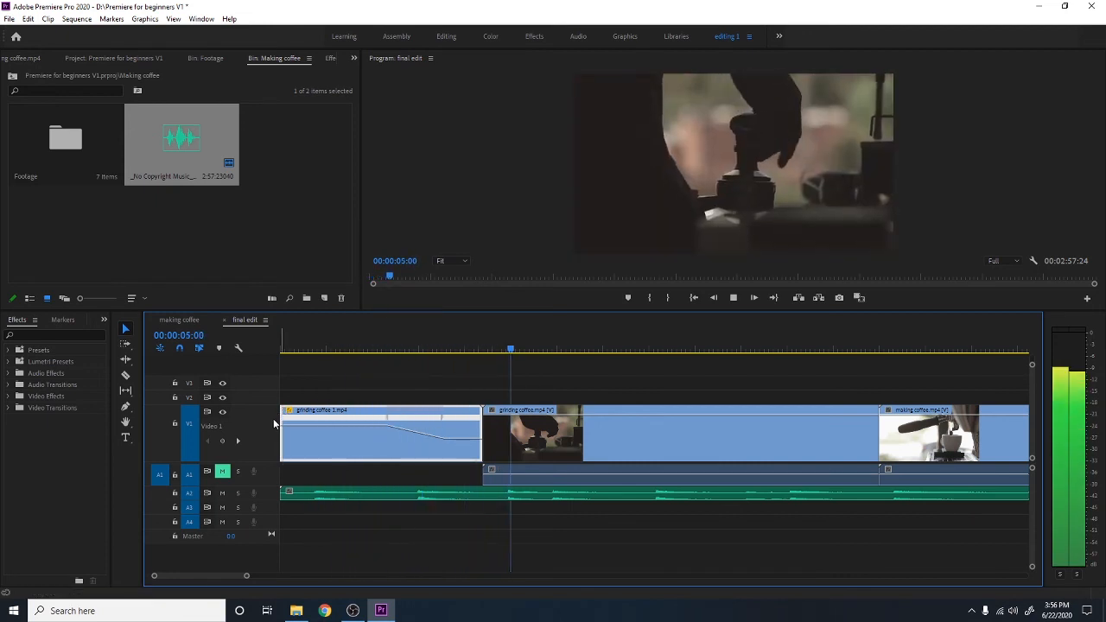
Show the time remapping speed keyframes on the grinding coffee.mp4 clip.
left_click(518, 446)
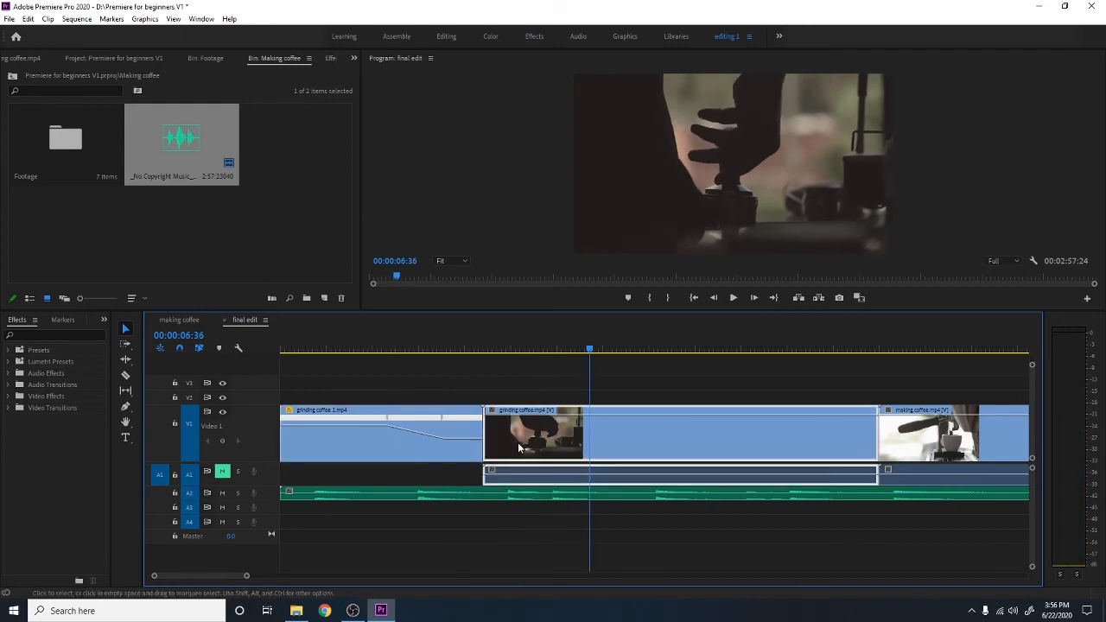
right_click(519, 432)
mouse_move(588, 590)
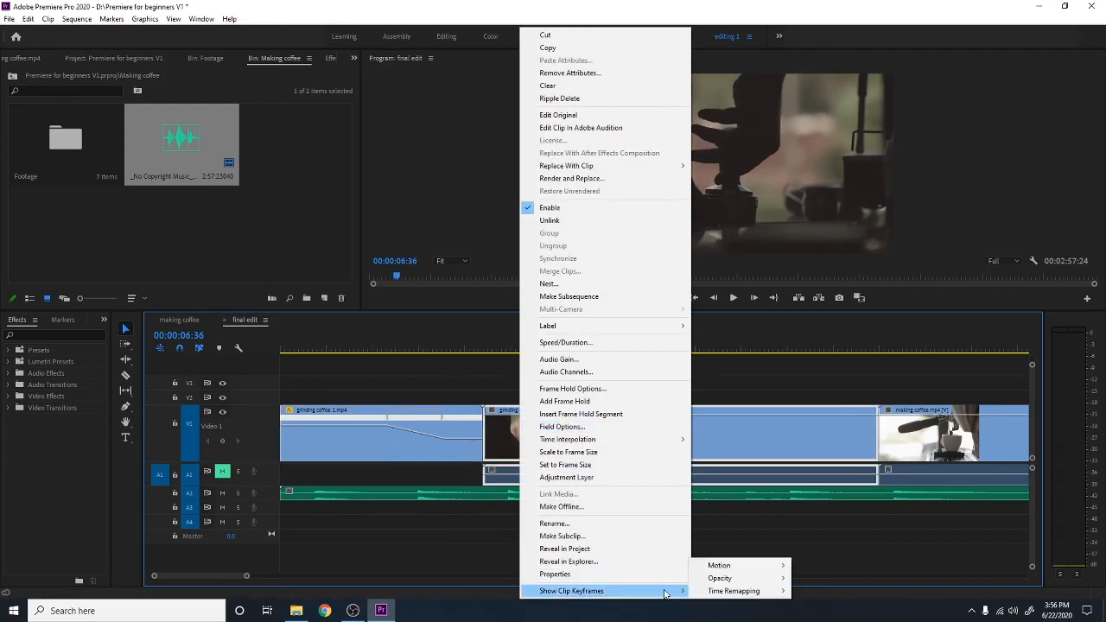
mouse_move(713, 595)
left_click(809, 596)
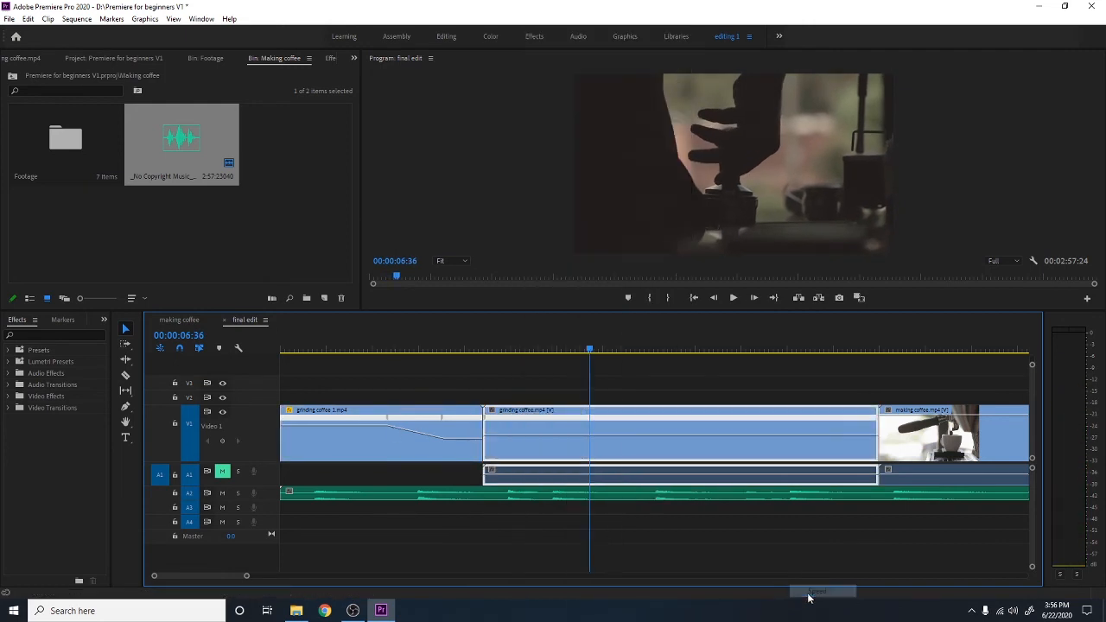
Add two speed ramps to grinding coffee.mp4, one speeding up near its start and one slowing down past its middle.
left_click(521, 423, "ctrl")
left_click_drag(529, 424, 546, 424)
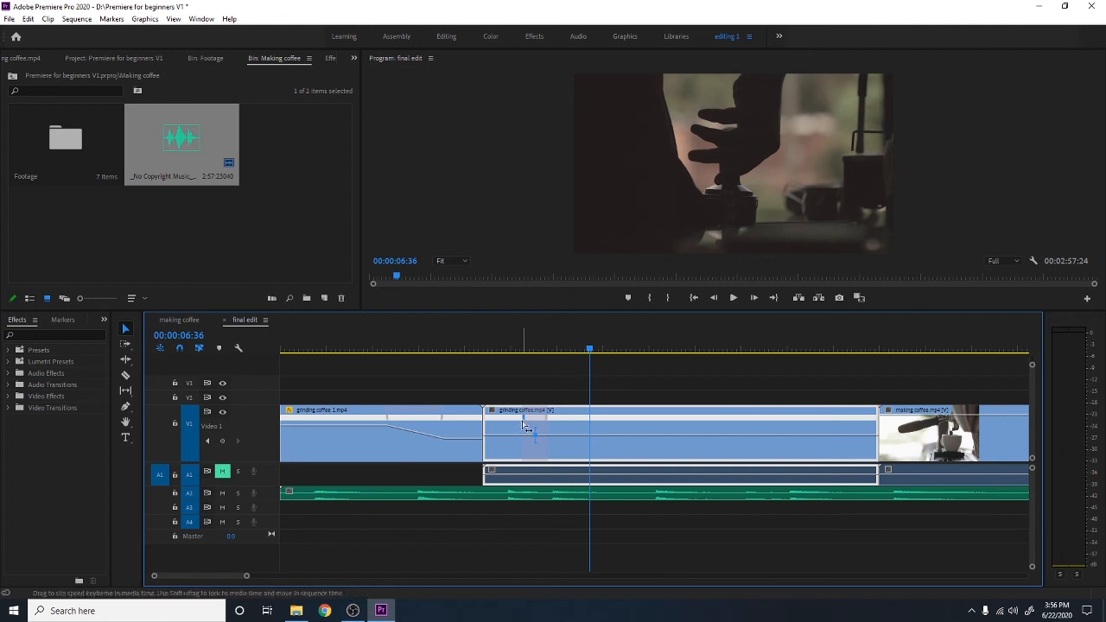
left_click_drag(525, 424, 554, 427)
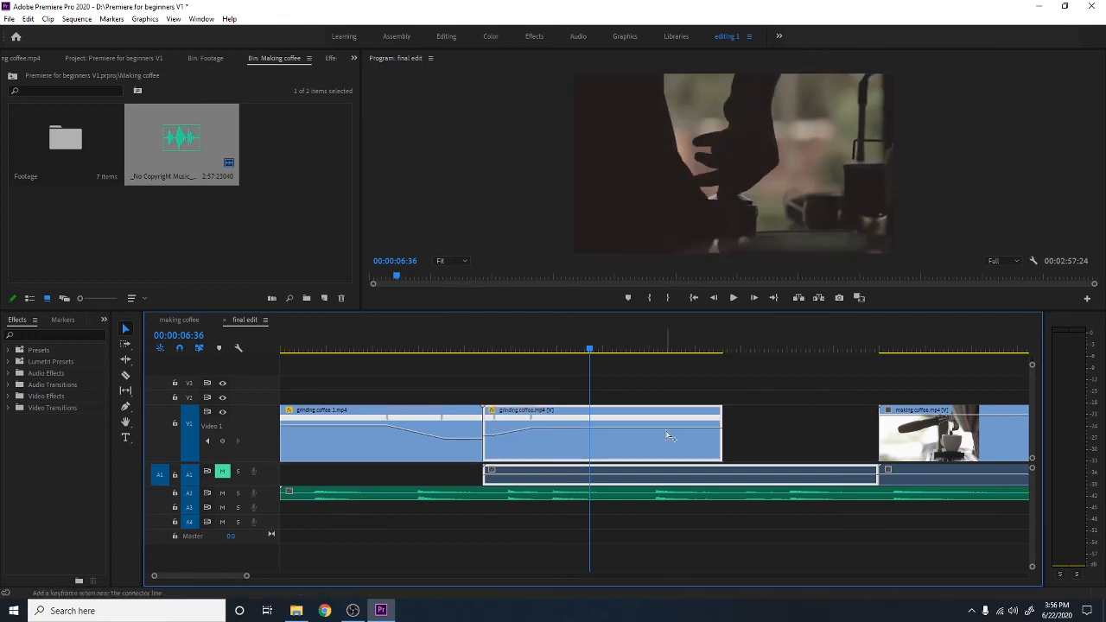
left_click(639, 426, "ctrl")
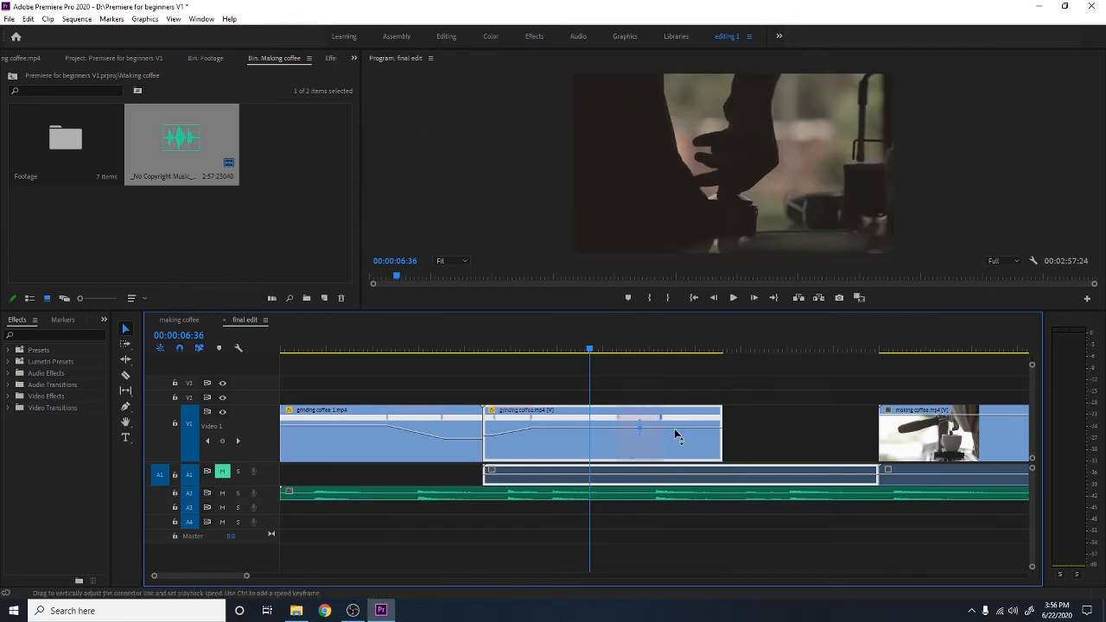
left_click_drag(678, 429, 678, 441)
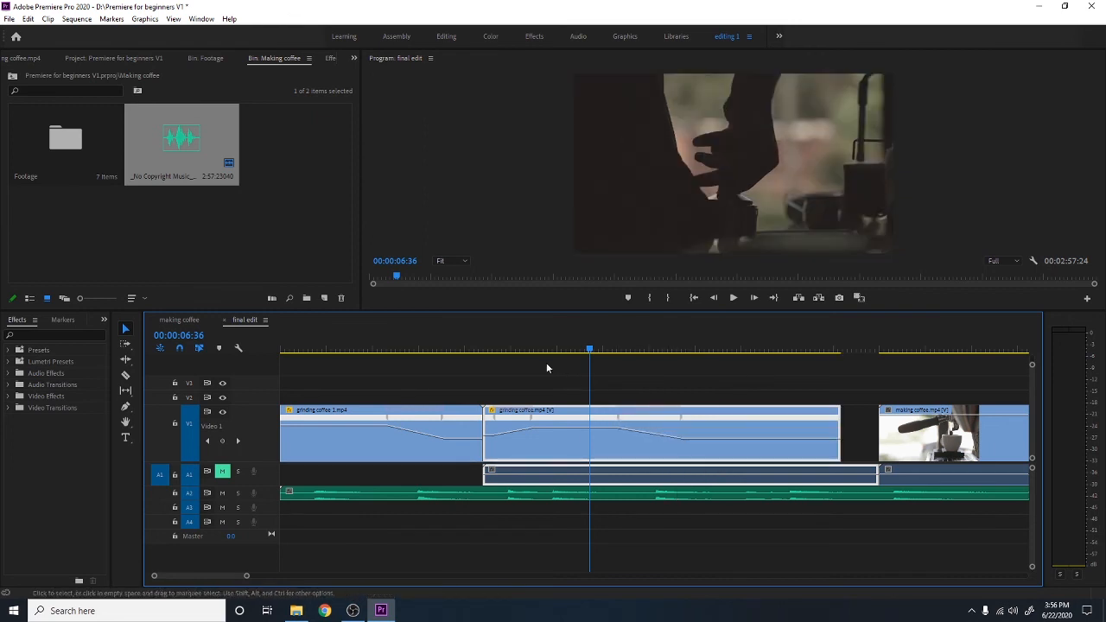
Play back the ramps on grinding coffee.mp4, then raise the speed of its middle section and shift the slow-down ramp later.
left_click_drag(496, 337, 456, 349)
key("space")
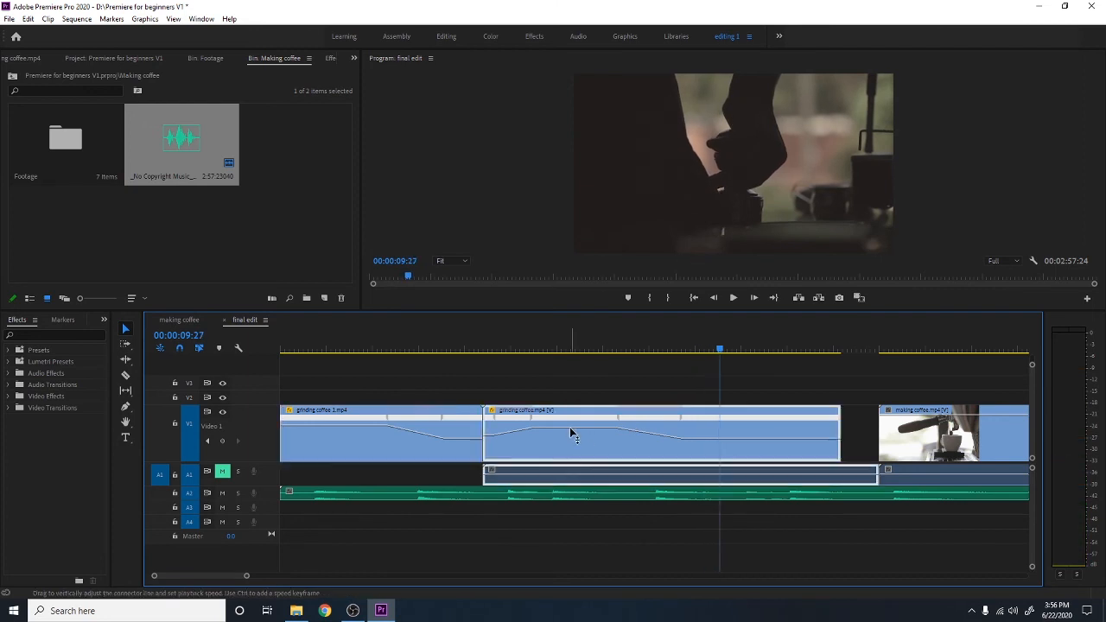
left_click_drag(569, 427, 569, 416)
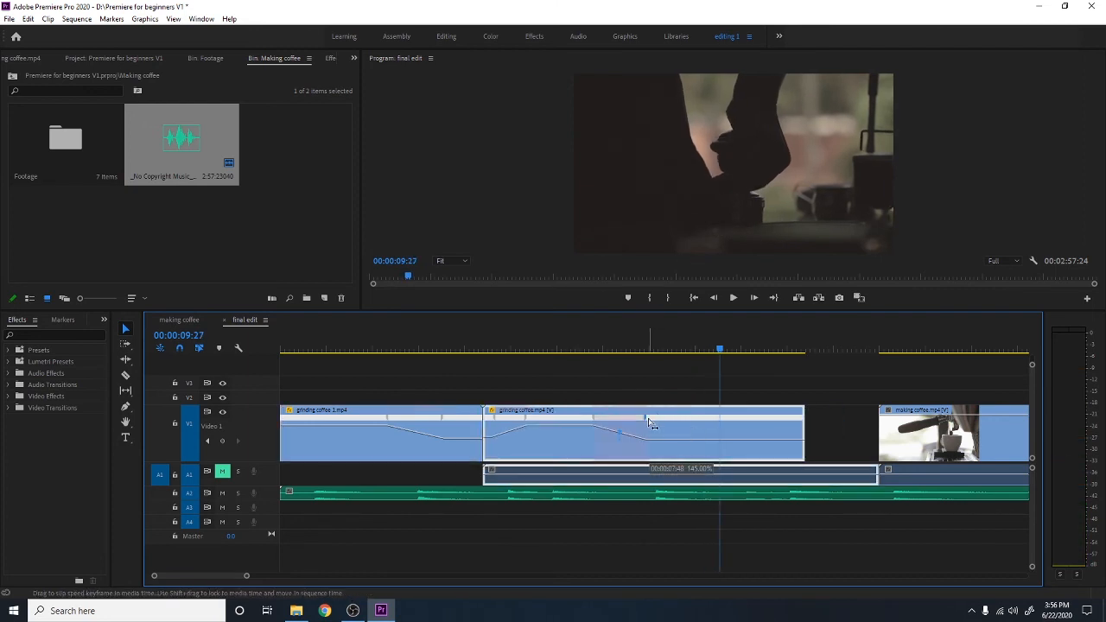
left_click_drag(656, 418, 618, 425)
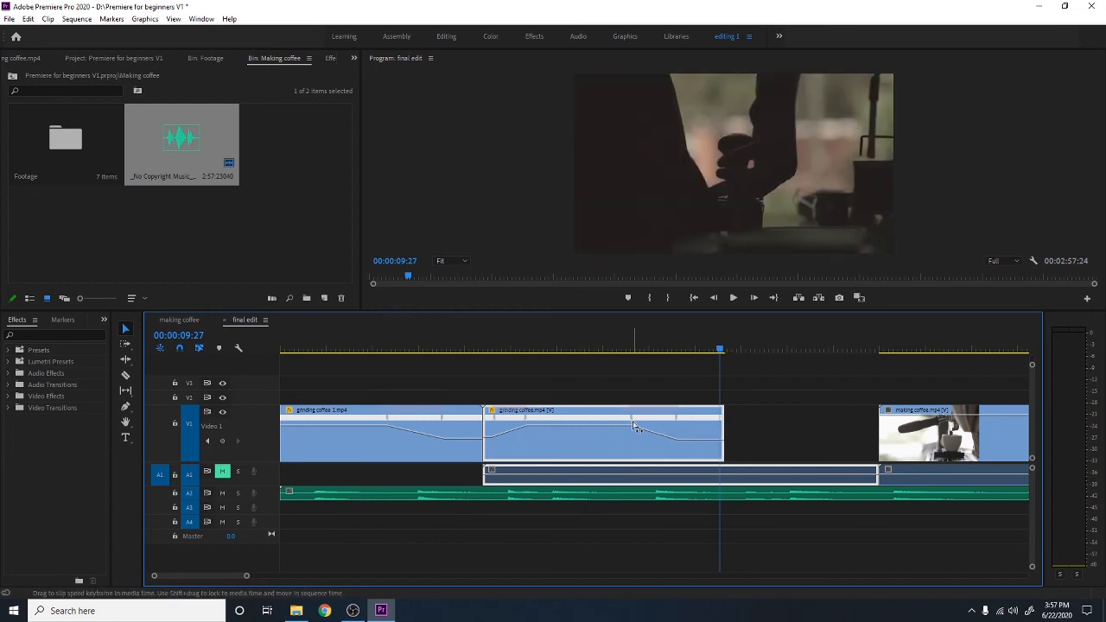
Play the transition from the end of grinding coffee 1.mp4 through the adjusted ramps of grinding coffee.mp4.
left_click(469, 349)
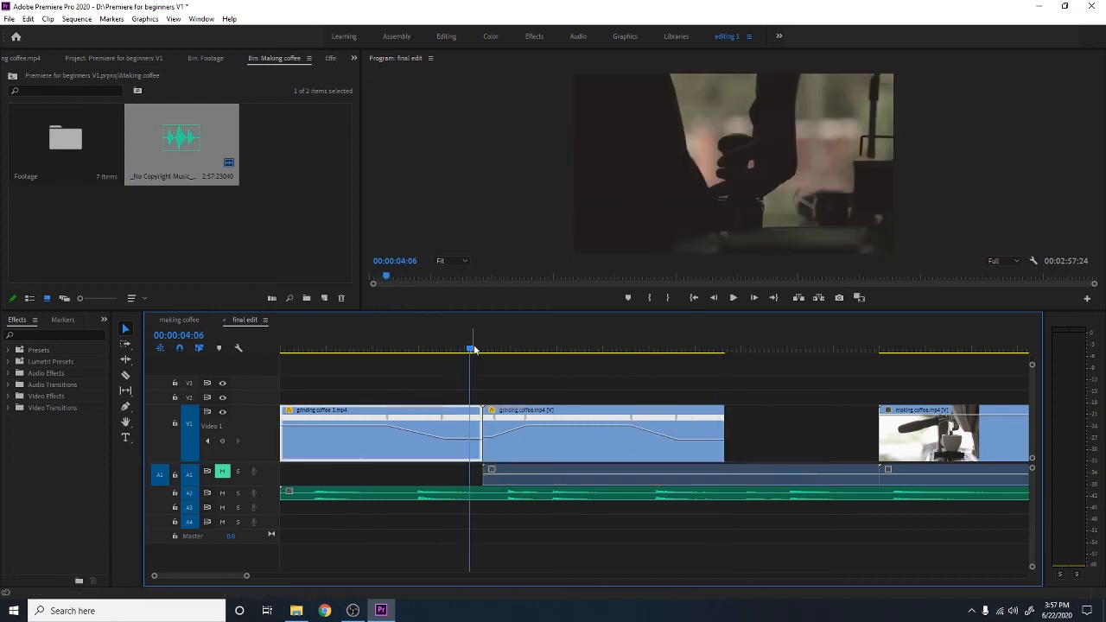
key("space")
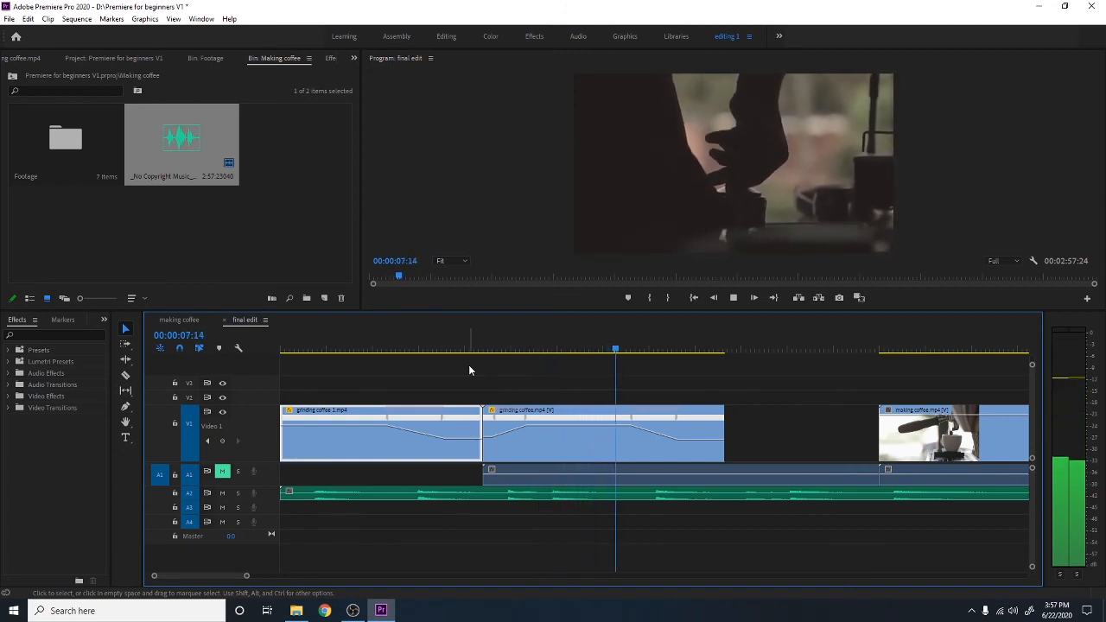
key("space")
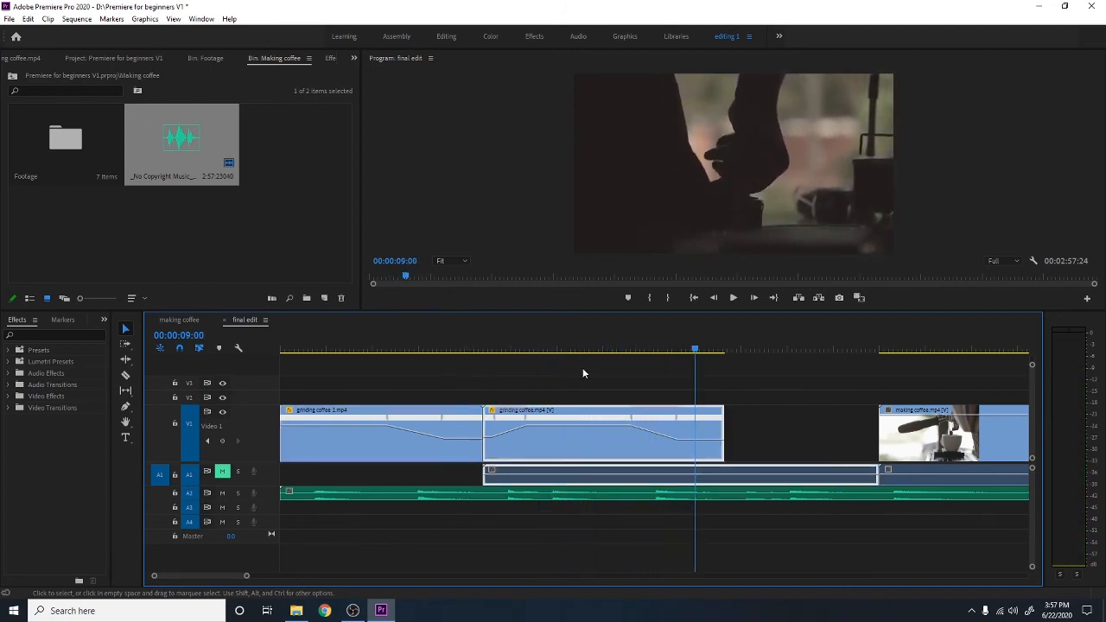
Unlink the audio of grinding coffee.mp4 from its video and trim the audio's end to match the end of the video.
left_click(822, 337)
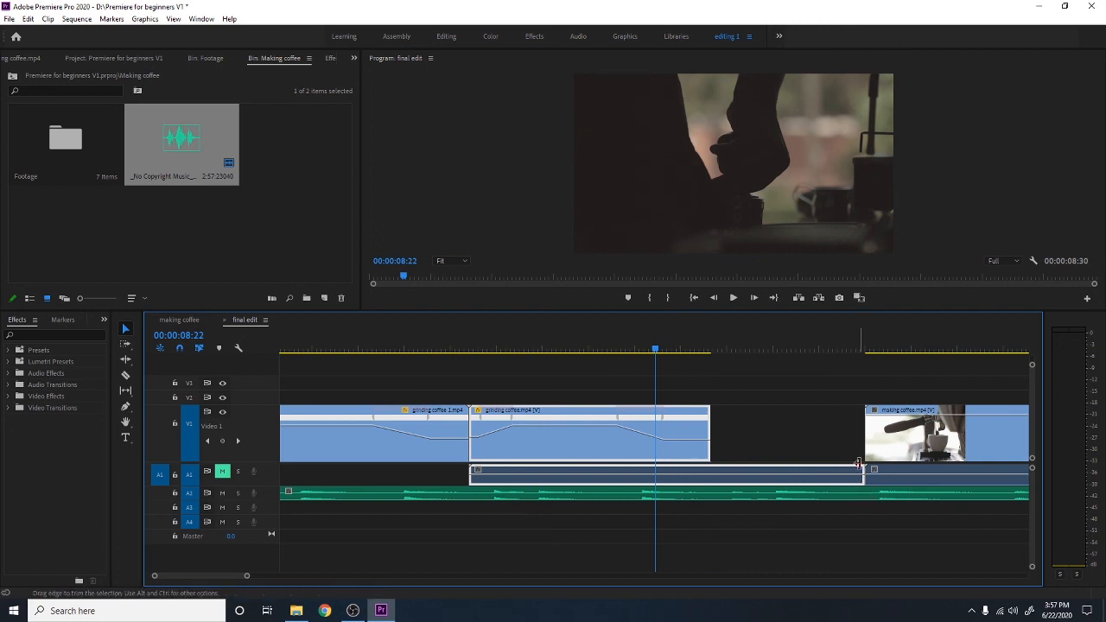
mouse_move(860, 468)
left_mouse_down()
mouse_move(788, 471)
mouse_move(854, 467)
left_mouse_up()
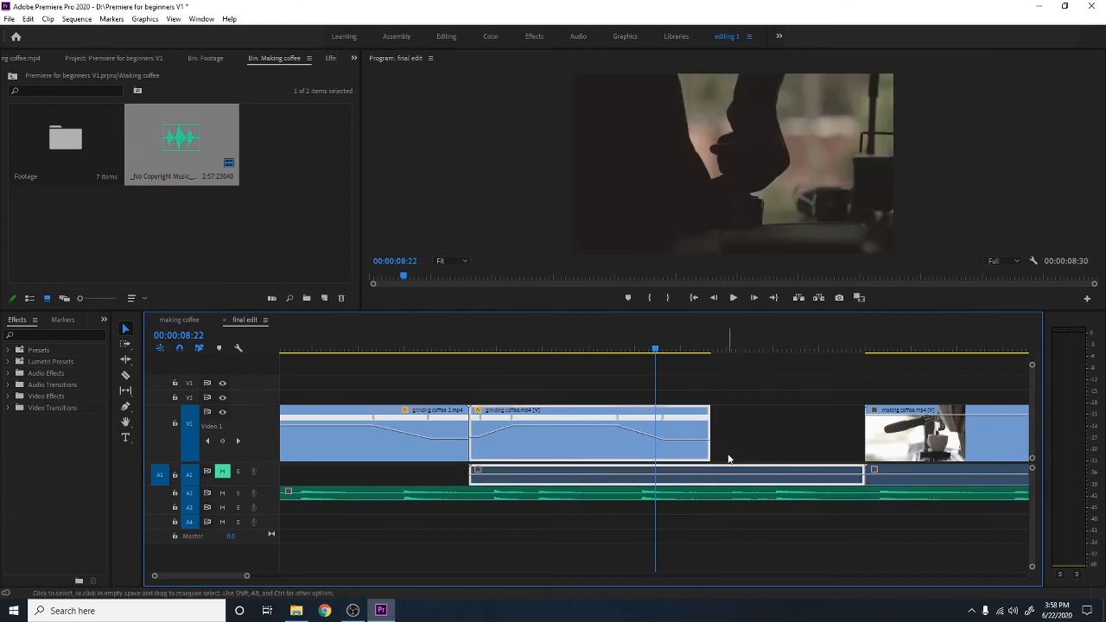
right_click(636, 450)
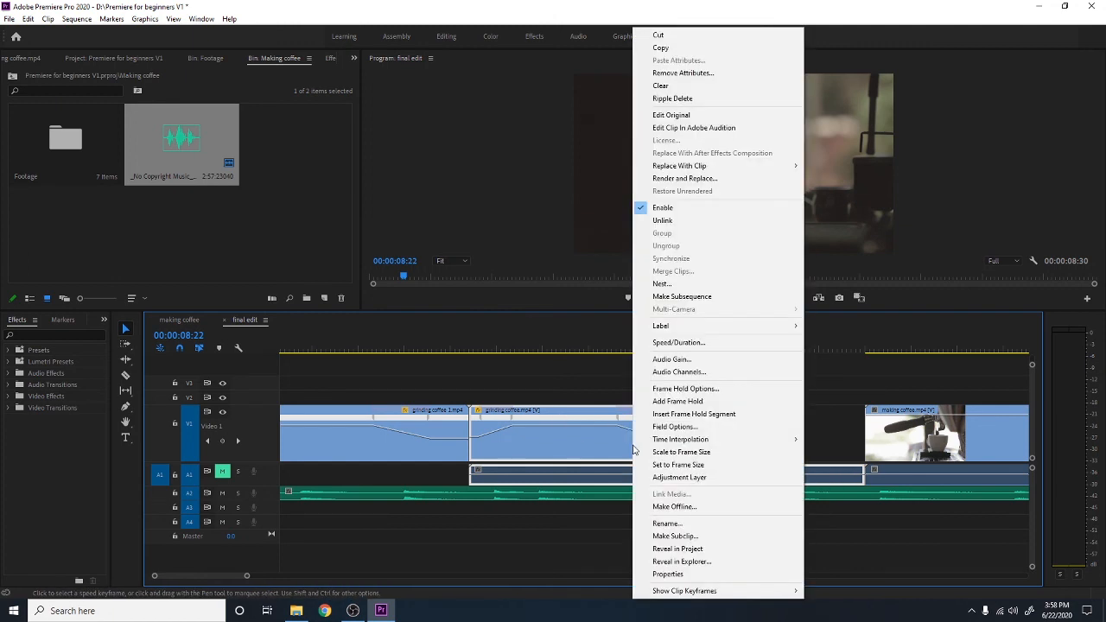
left_click(679, 221)
left_click_drag(862, 469, 710, 471)
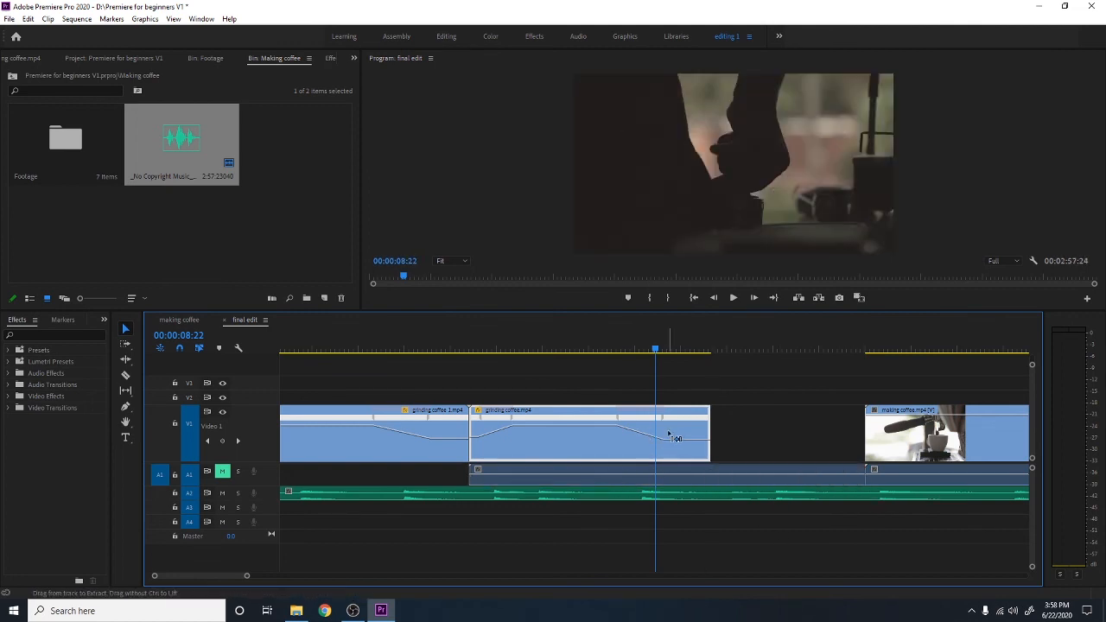
left_click(799, 442)
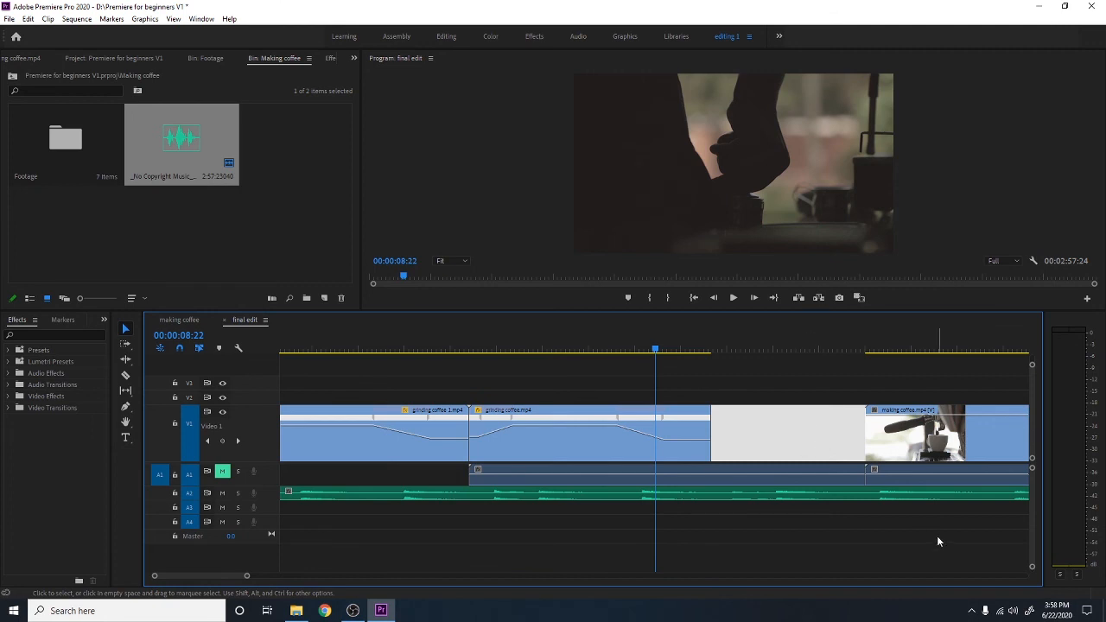
left_click(863, 476)
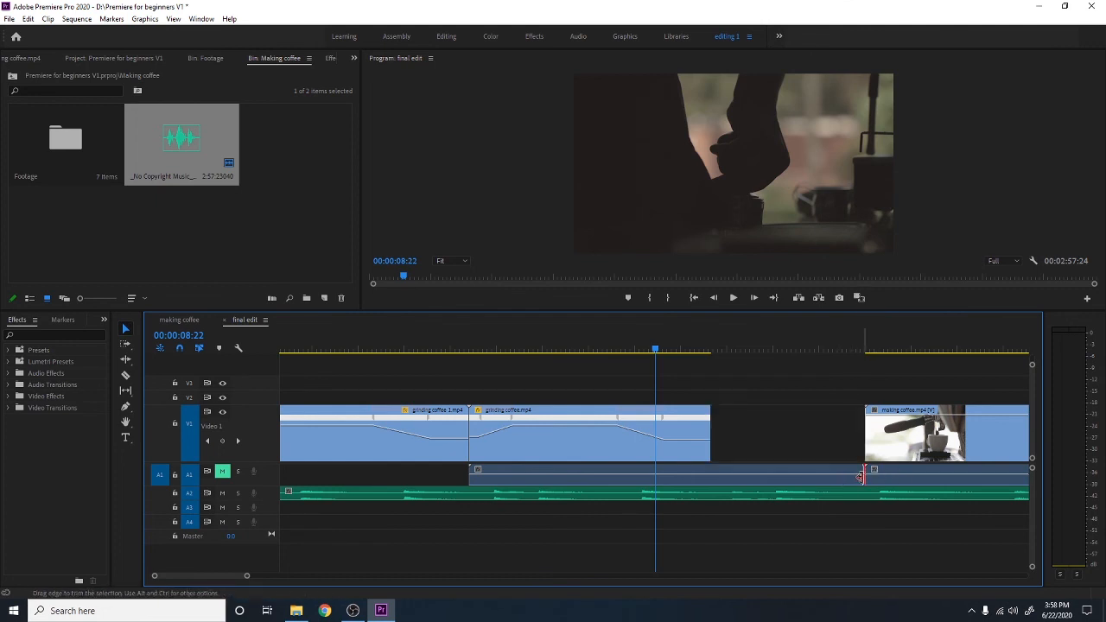
left_click_drag(863, 476, 710, 476)
Ripple-delete the gap between grinding coffee.mp4 and making coffee.mp4.
left_click_drag(783, 476, 780, 444)
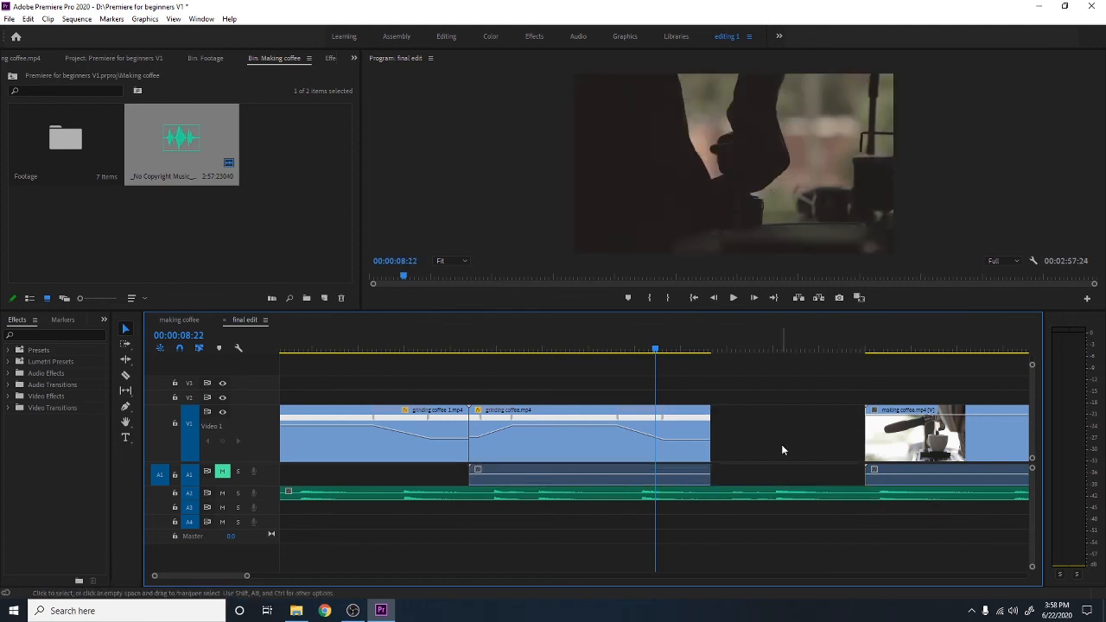
left_click(781, 449)
key("Delete")
key("minus")
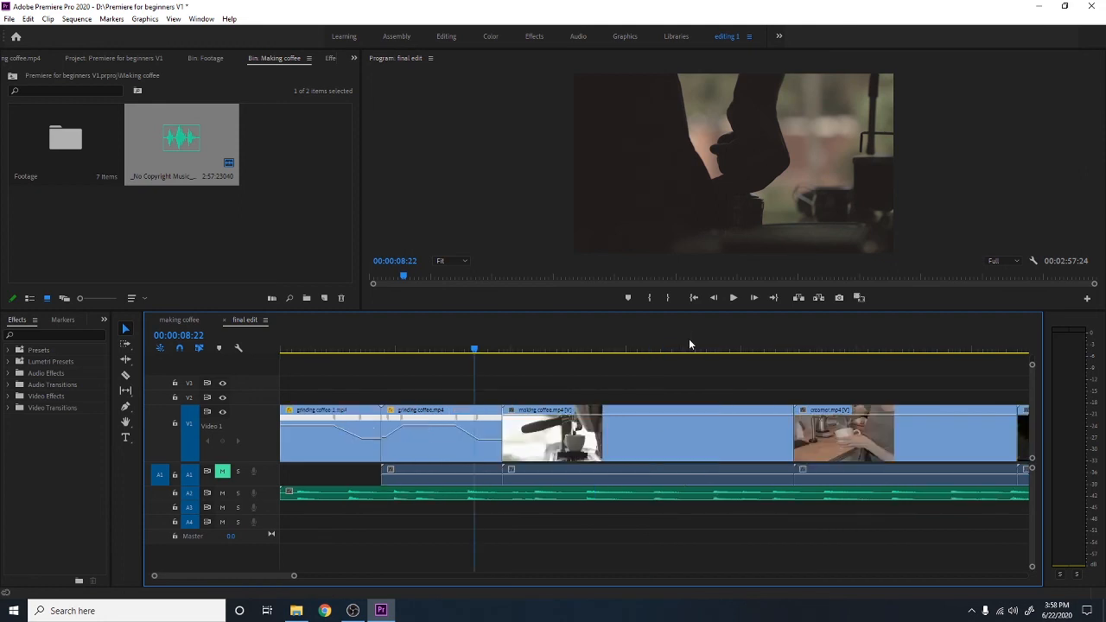
key("minus")
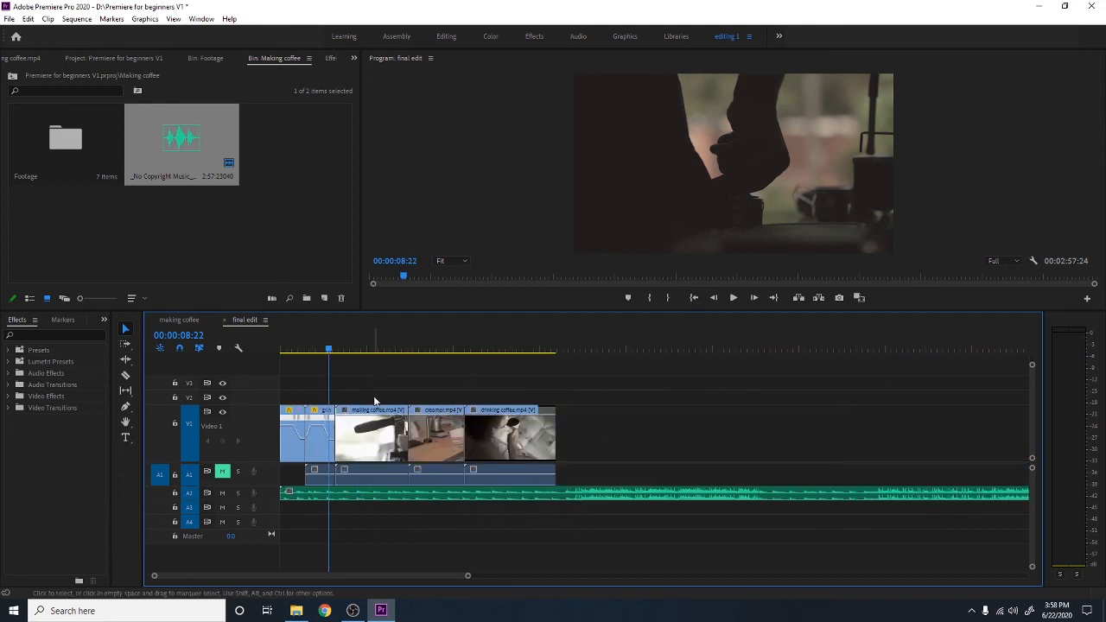